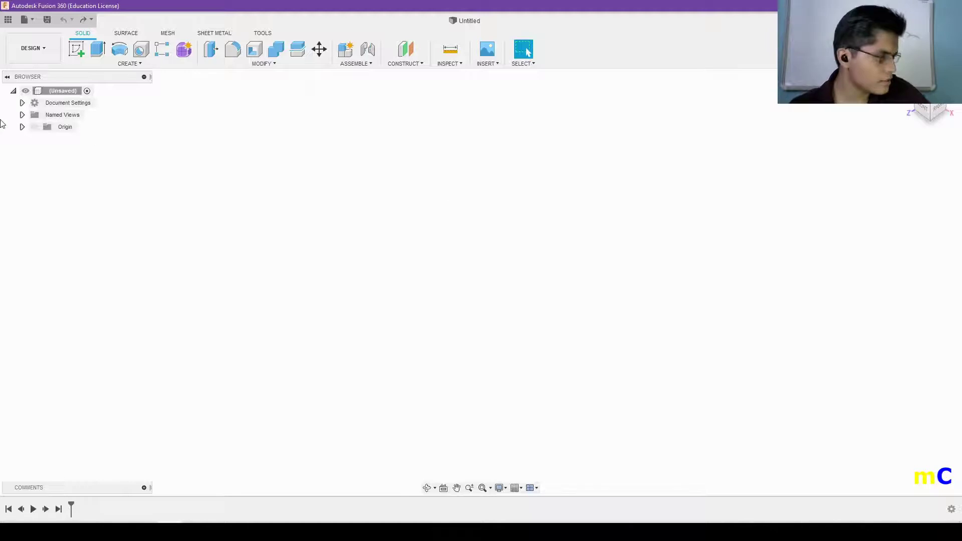
Start a new sketch on an origin plane with 3D Sketch enabled
click(80, 46)
click(488, 273)
click(921, 316)
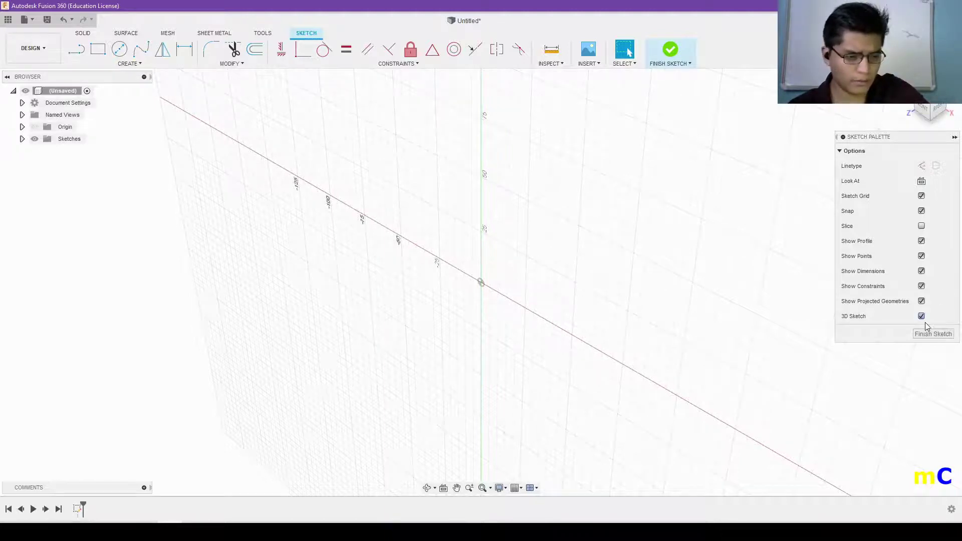
Draw three connected lines from the origin to form the bent pipe path, then finish the sketch
key(l)
click(481, 285)
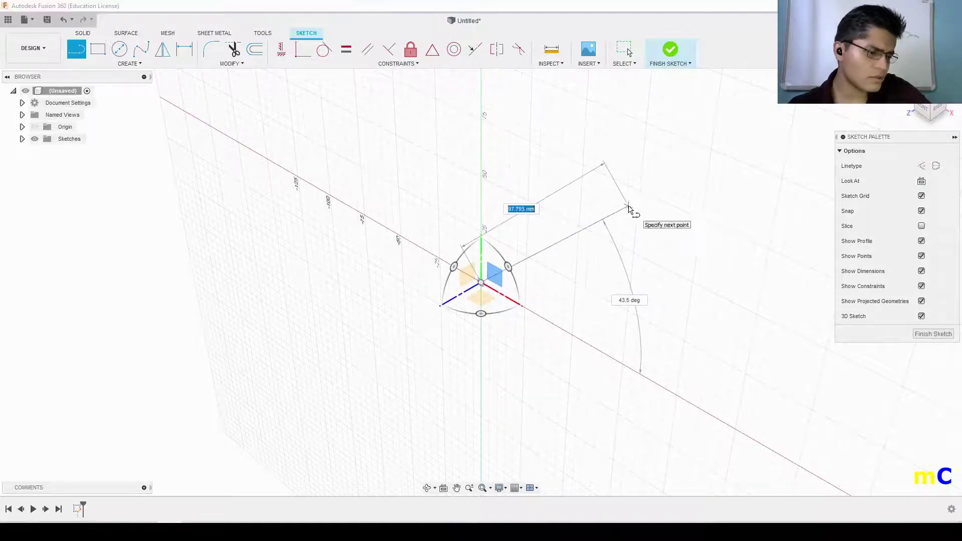
click(630, 207)
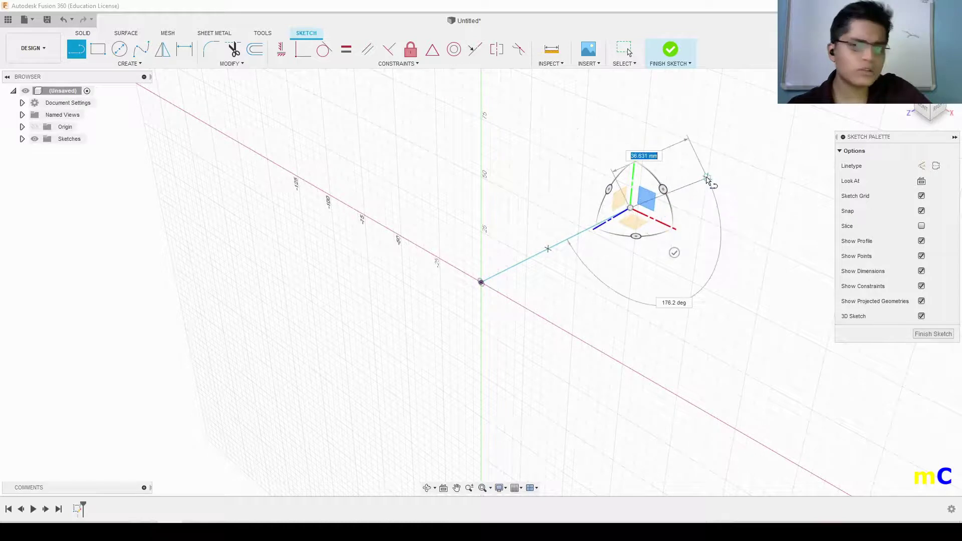
shift+middle_drag(709, 186, 720, 172)
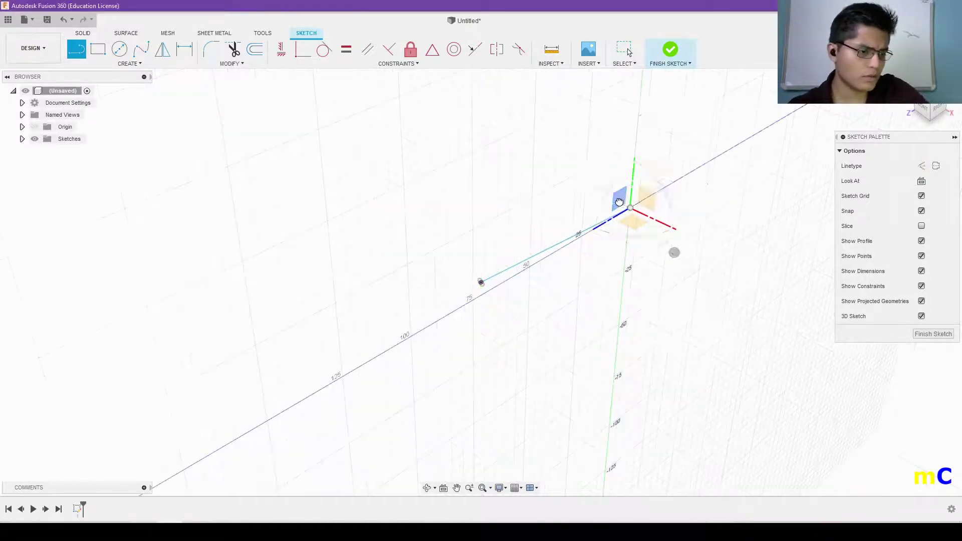
click(721, 171)
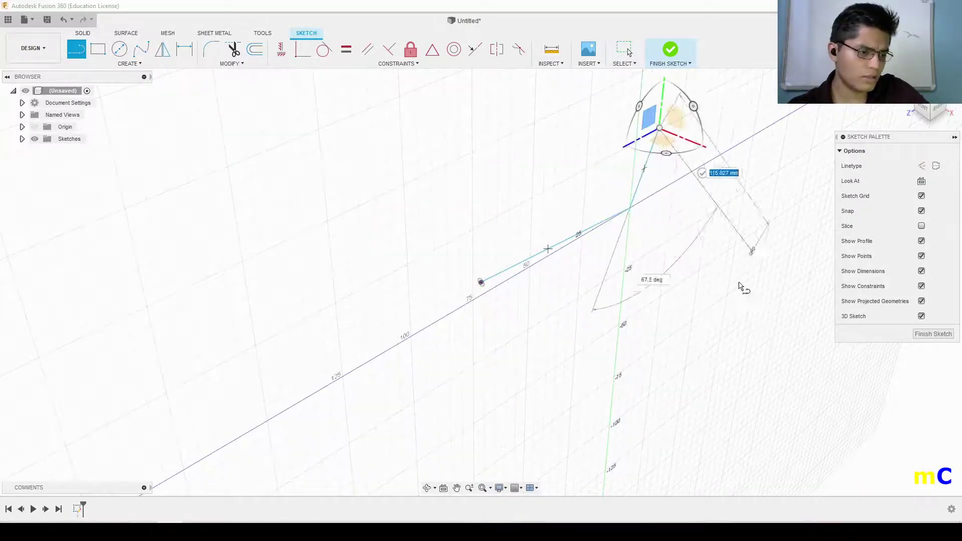
click(729, 166)
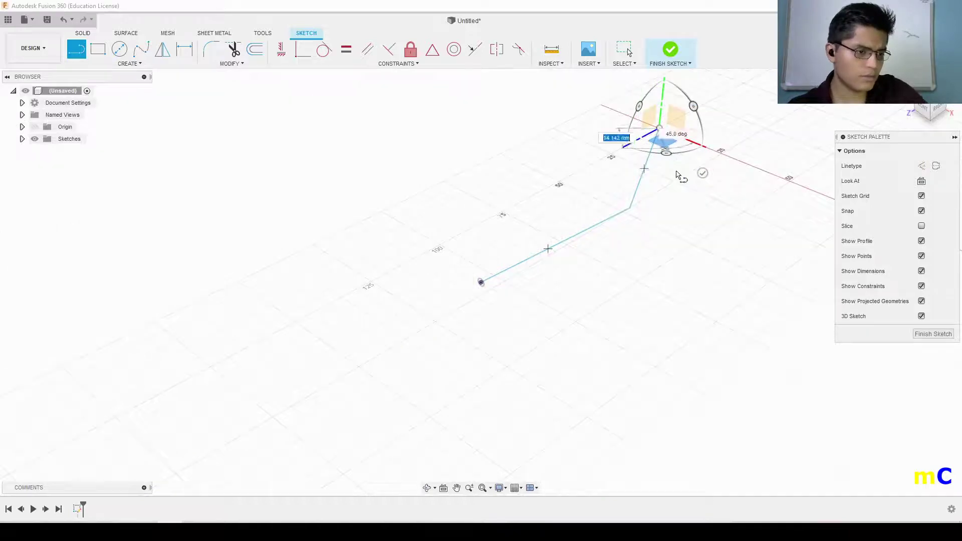
click(714, 232)
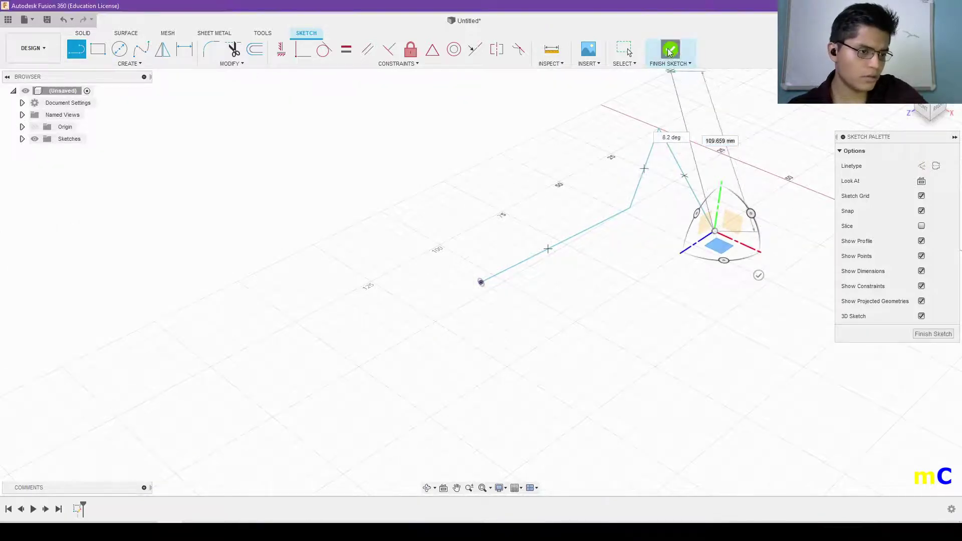
click(670, 49)
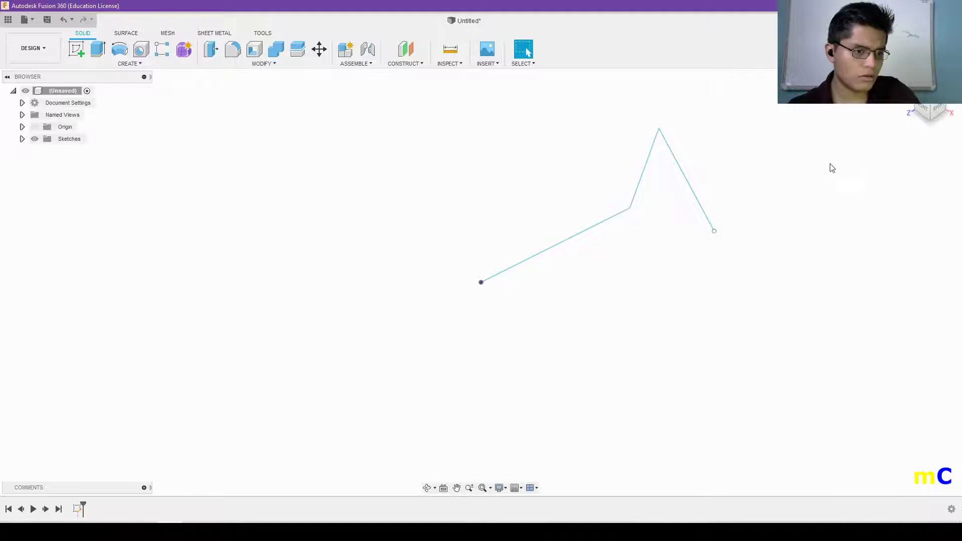
drag(930, 113, 837, 150)
click(926, 112)
click(941, 107)
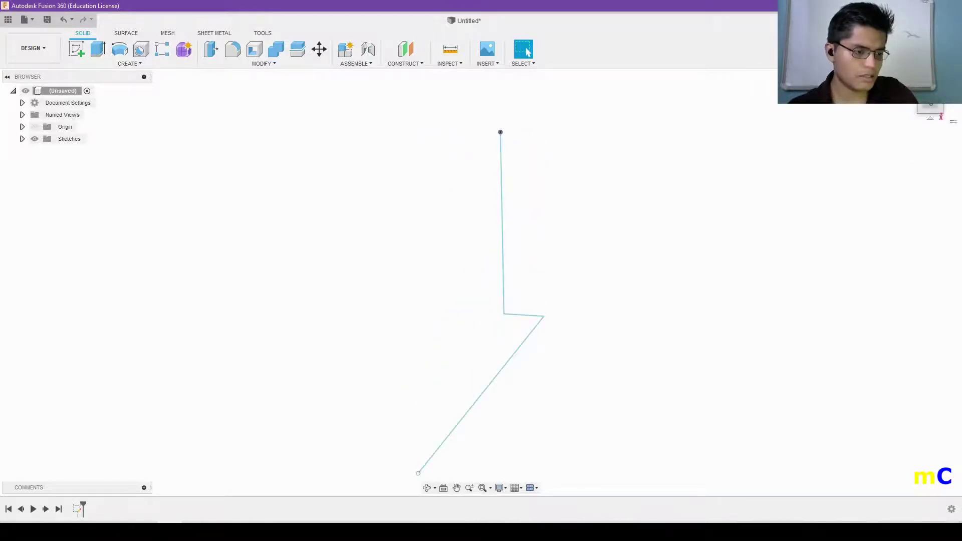
shift+middle_drag(760, 183, 606, 277)
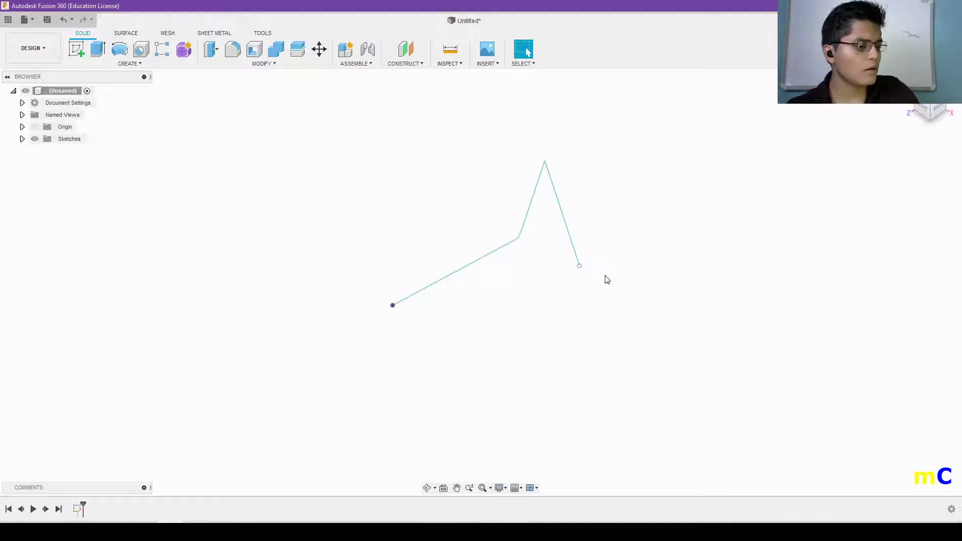
click(319, 48)
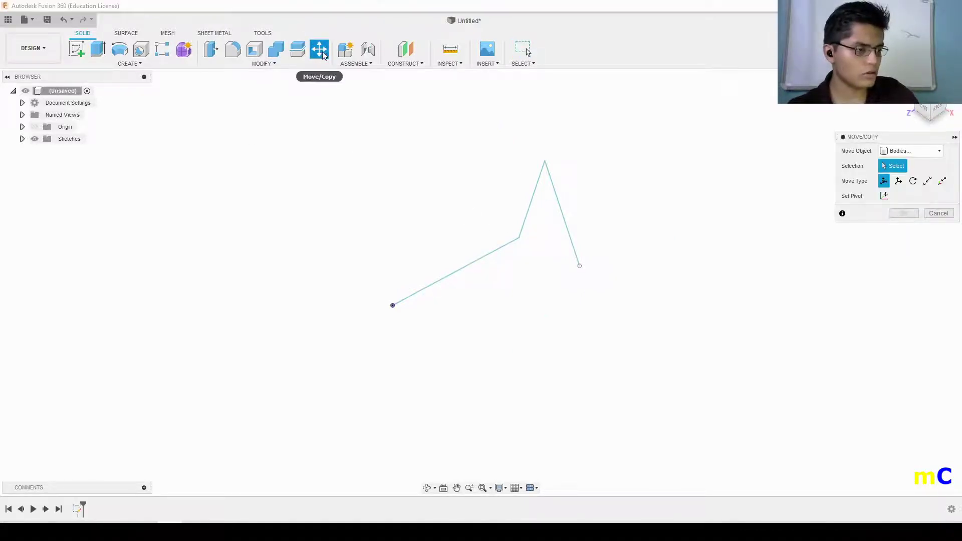
key(Escape)
click(562, 209)
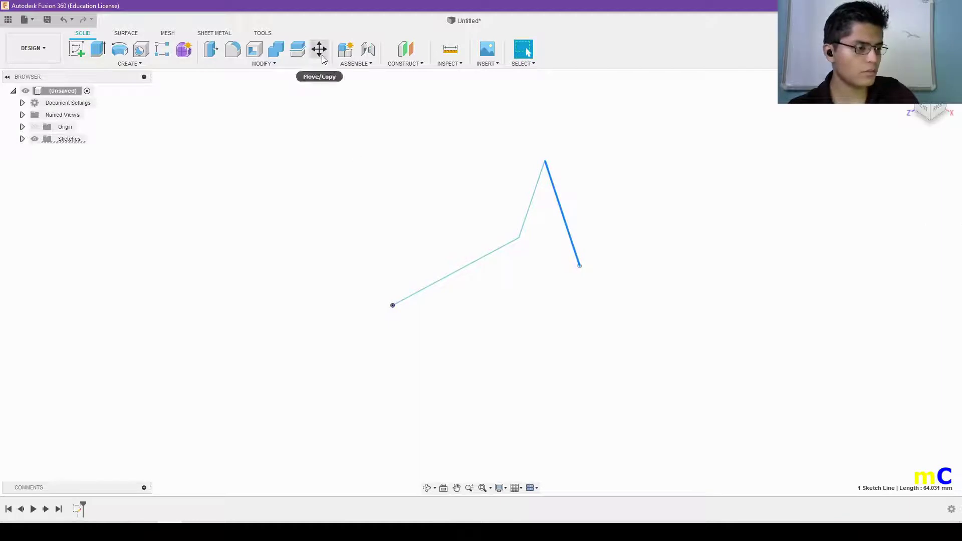
click(319, 48)
mouse_move(540, 217)
mouse_down()
mouse_move(694, 127)
mouse_move(552, 185)
mouse_move(552, 211)
mouse_move(731, 273)
mouse_move(602, 231)
mouse_up()
mouse_move(578, 183)
mouse_down()
mouse_move(568, 285)
mouse_move(536, 213)
mouse_up()
mouse_move(616, 226)
mouse_down()
mouse_move(554, 208)
mouse_move(545, 250)
mouse_up()
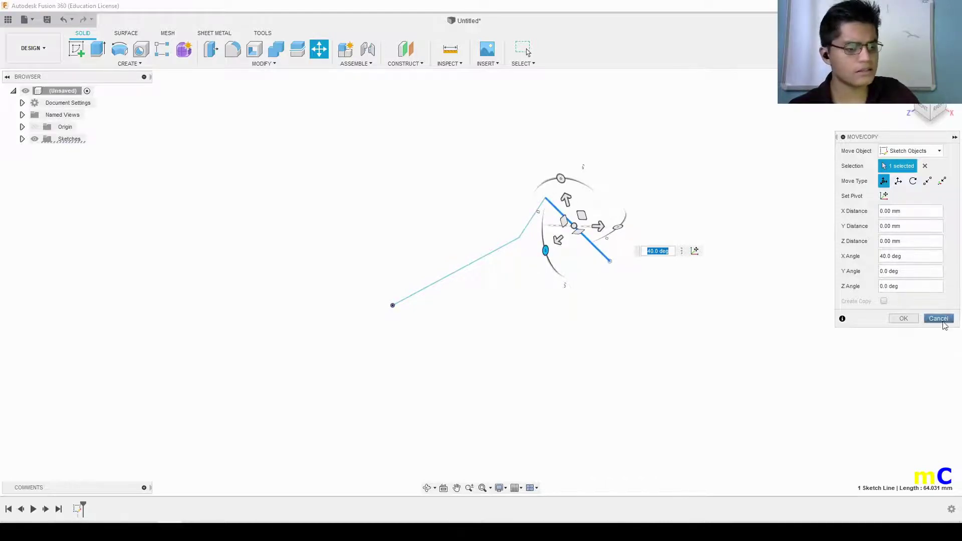
click(942, 320)
scroll(546, 241, down, 1)
scroll(546, 241, down, 1)
scroll(410, 238, up, 4)
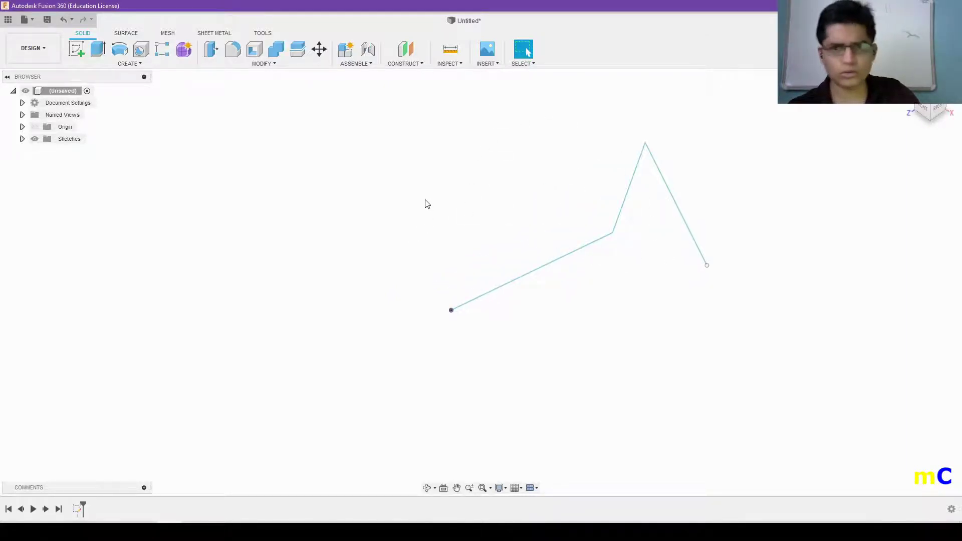
middle_drag(484, 260, 366, 287)
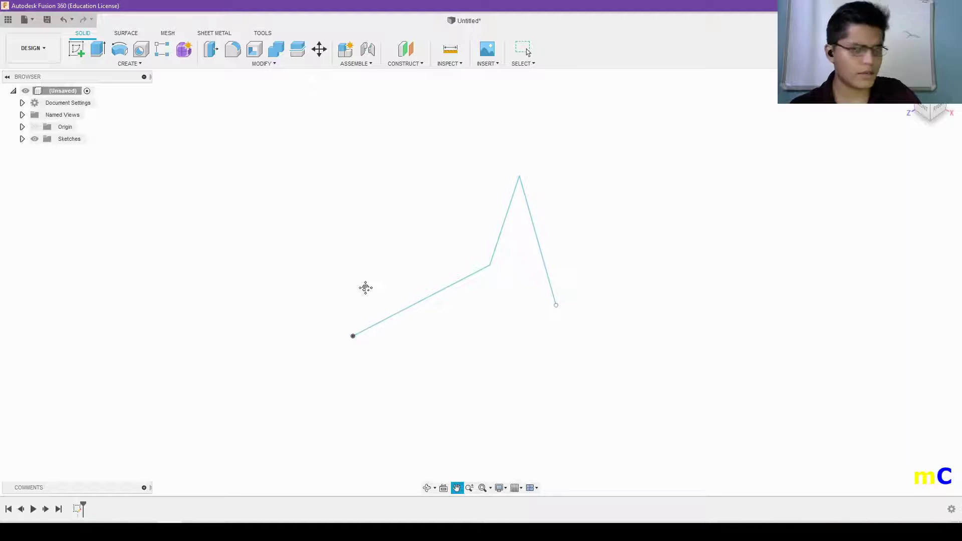
key(Escape)
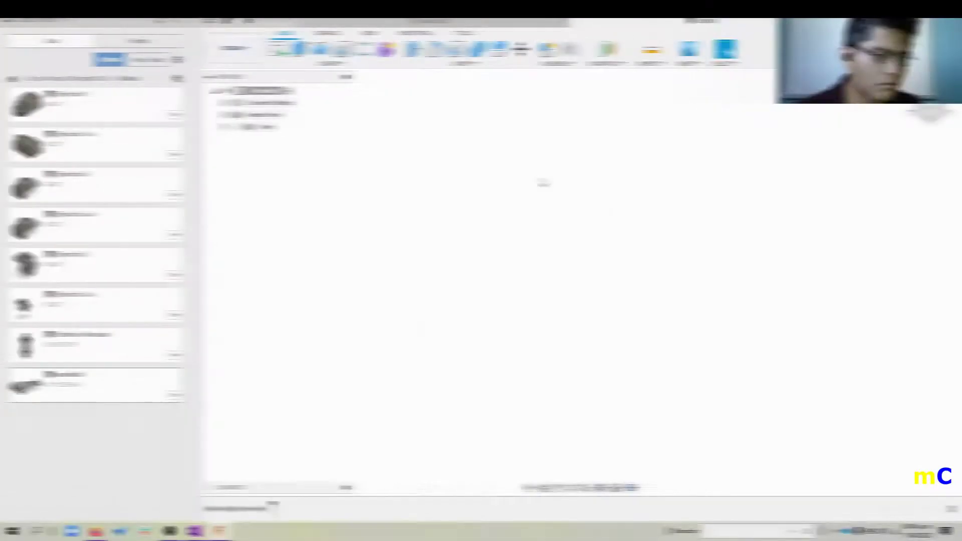
Sketch a 60 mm diameter circle at the origin on the horizontal origin plane
click(234, 48)
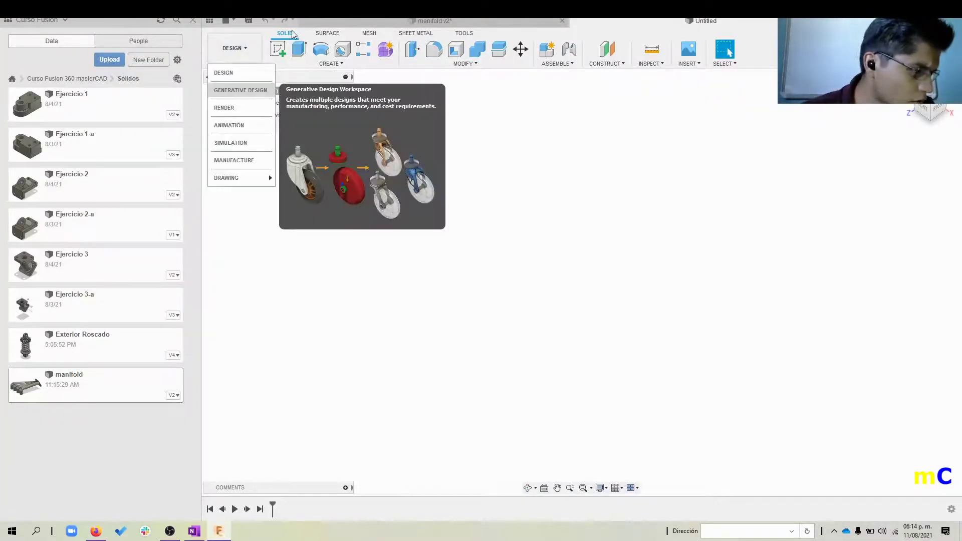
click(278, 49)
click(590, 313)
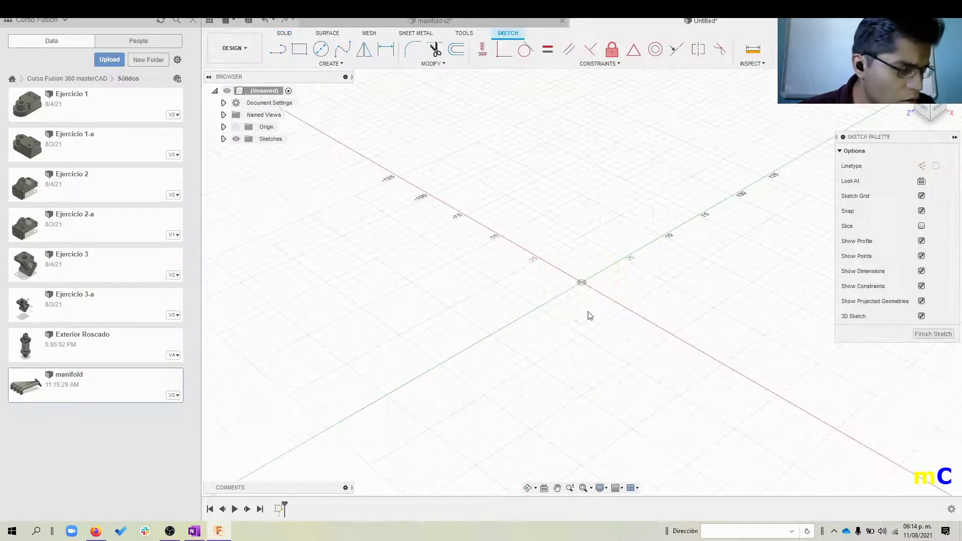
key(c)
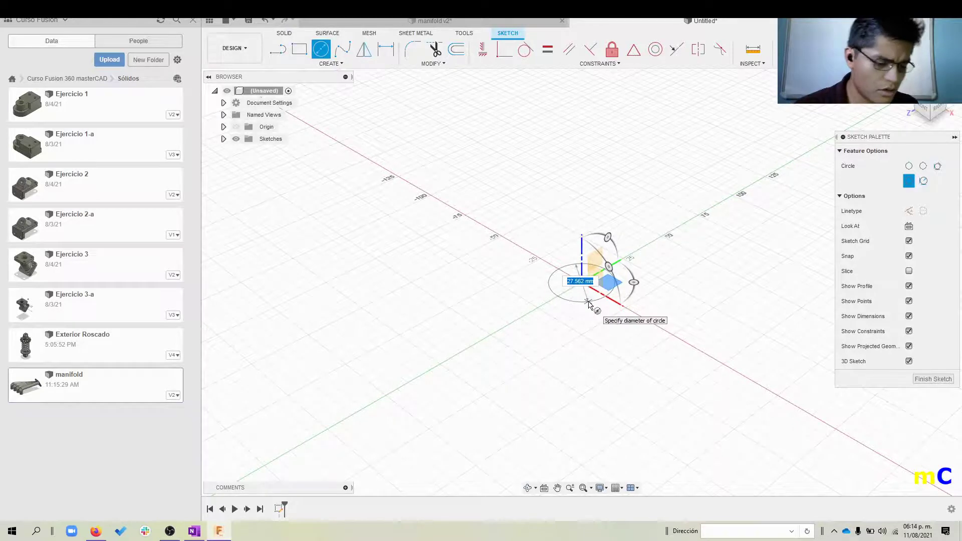
key(Return)
key(Escape)
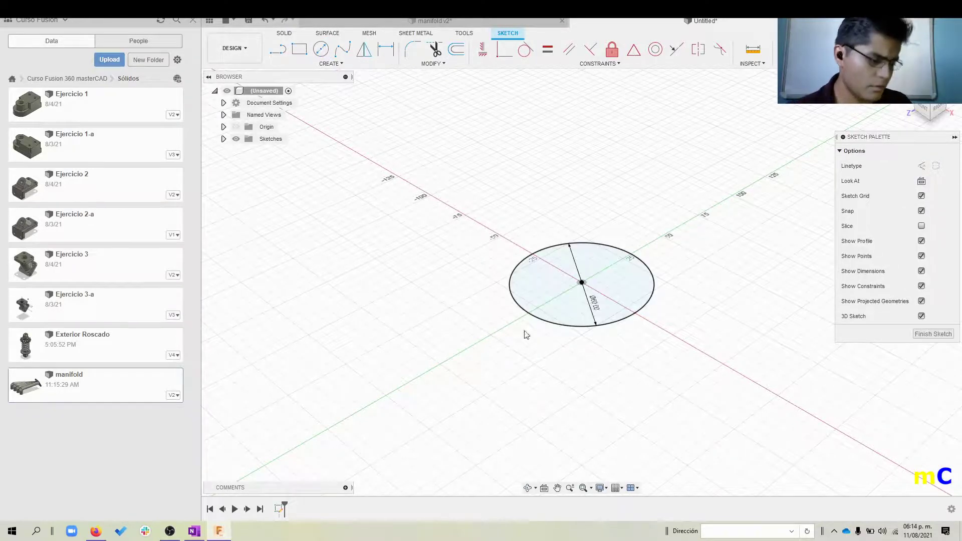
Rectangular-pattern the circle into 4 copies at -80 mm distance
text(spat)
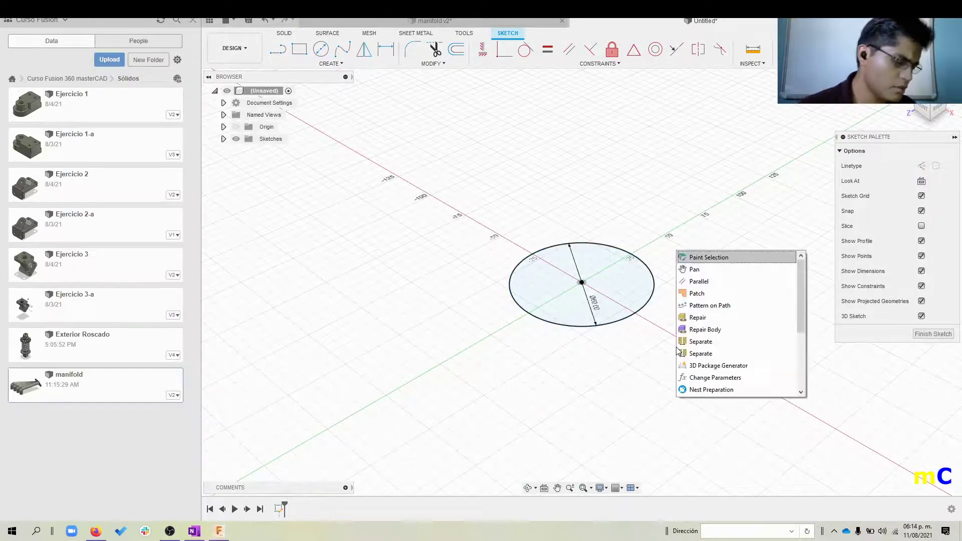
click(714, 500)
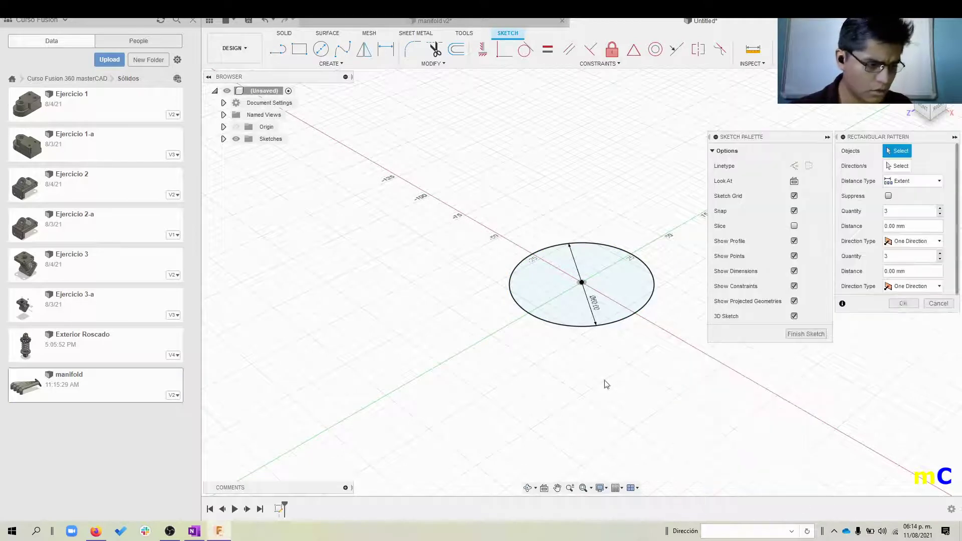
click(579, 326)
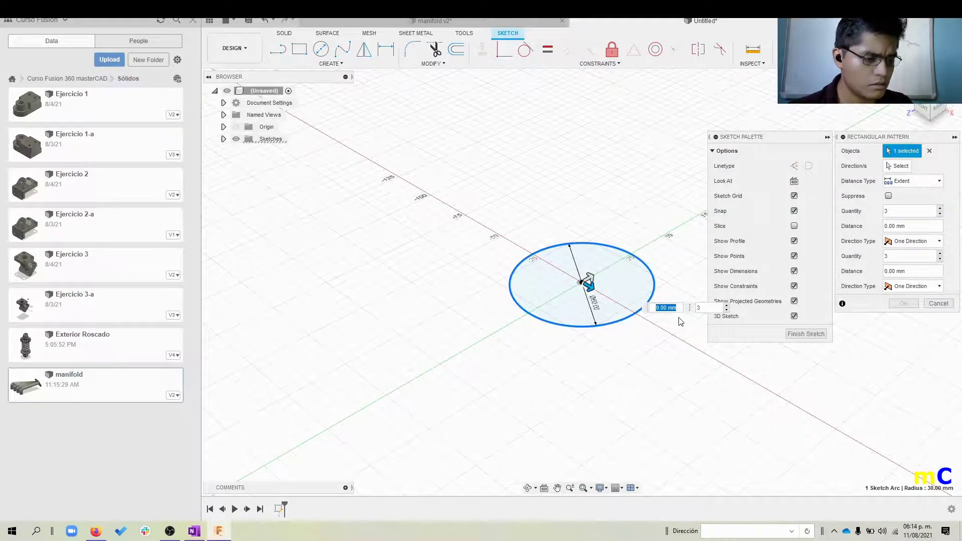
text(-80)
key(Return)
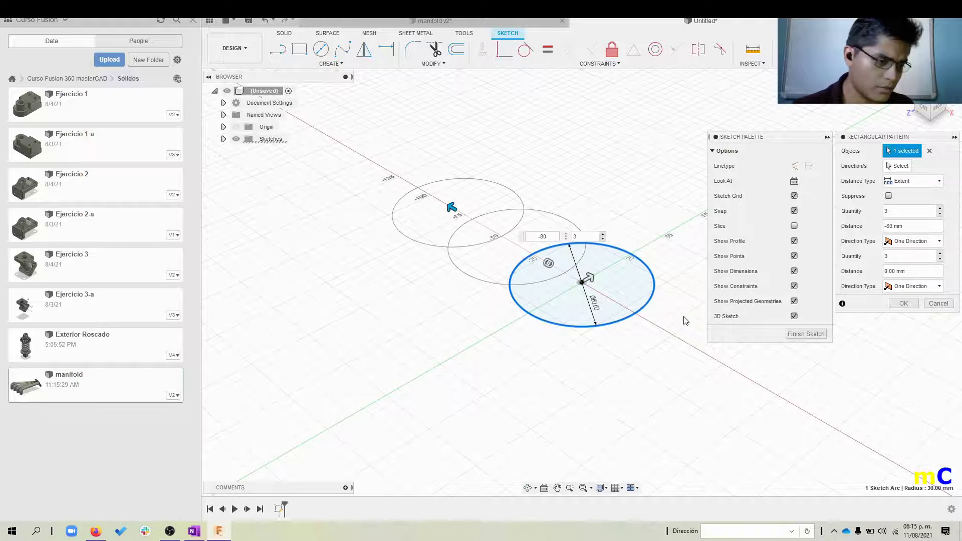
click(577, 236)
key(BackSpace)
text(4)
key(Return)
Set the pattern distance type to spacing, apply the pattern, and finish the sketch
click(897, 182)
click(906, 208)
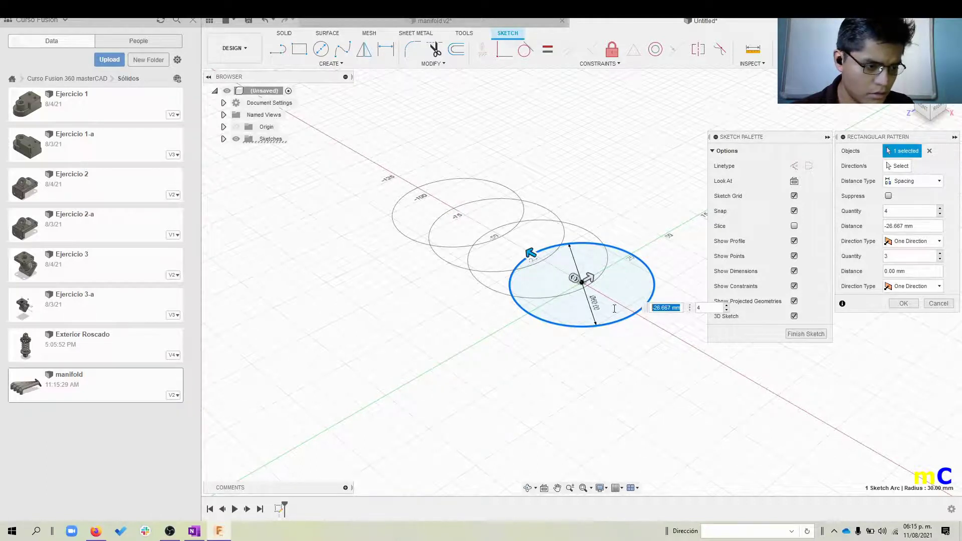
key(Return)
key(Return)
scroll(624, 286, down, 3)
middle_drag(689, 169, 680, 202)
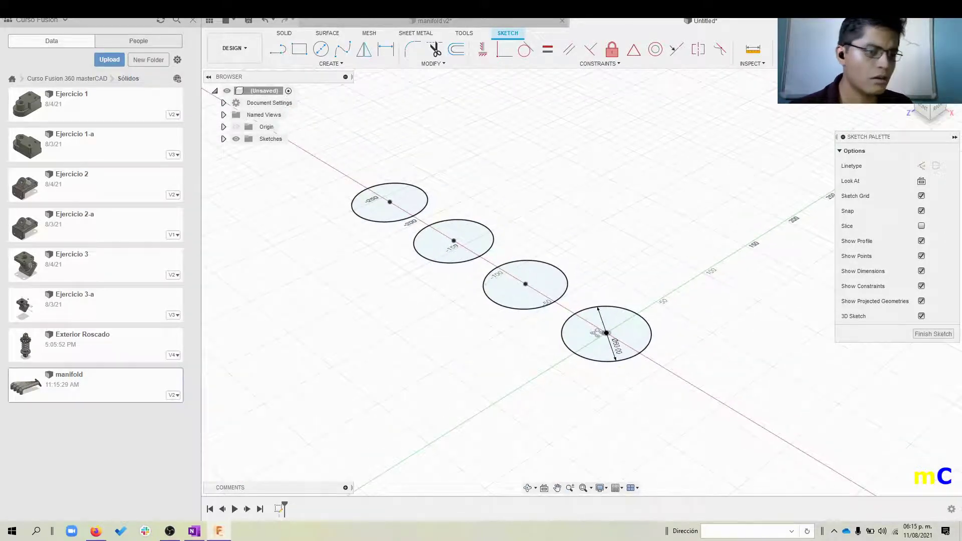
key(Escape)
Create an offset construction plane from the vertical origin plane
click(611, 54)
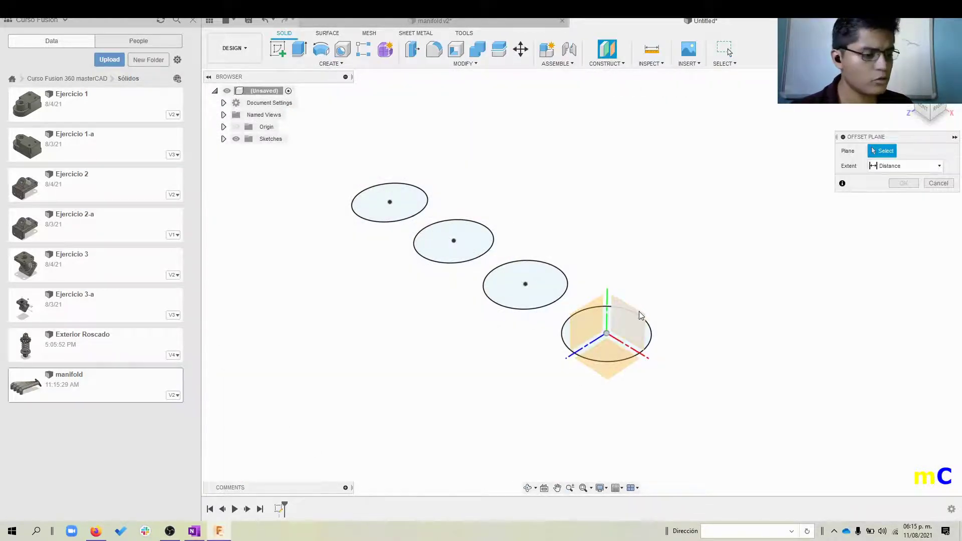
click(626, 311)
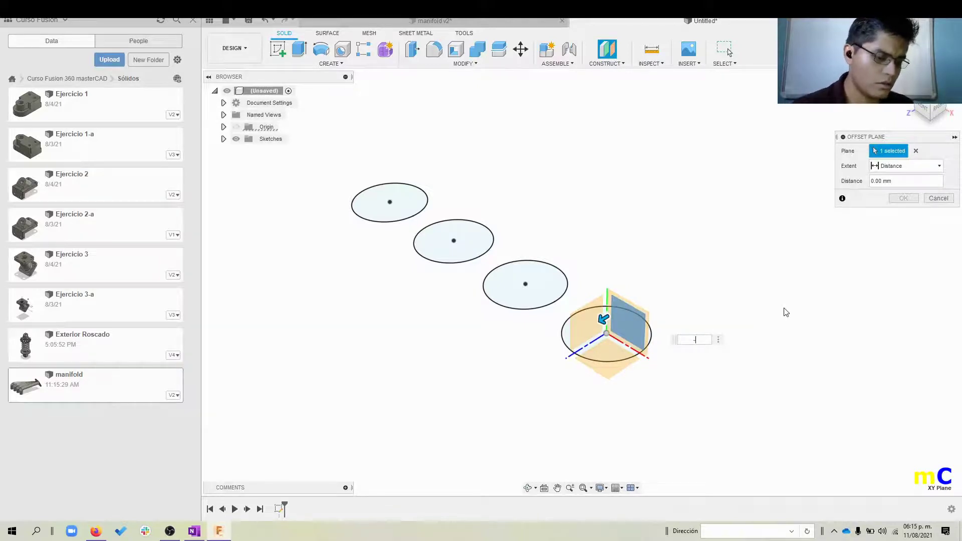
text(-350)
key(Return)
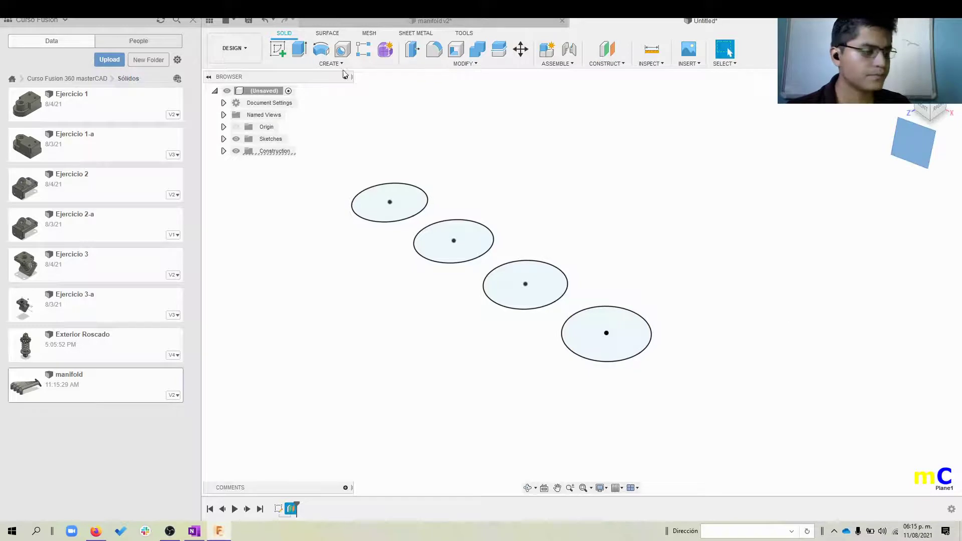
Sketch a circle on the new plane and set its diameter to 60 mm
click(284, 59)
key(c)
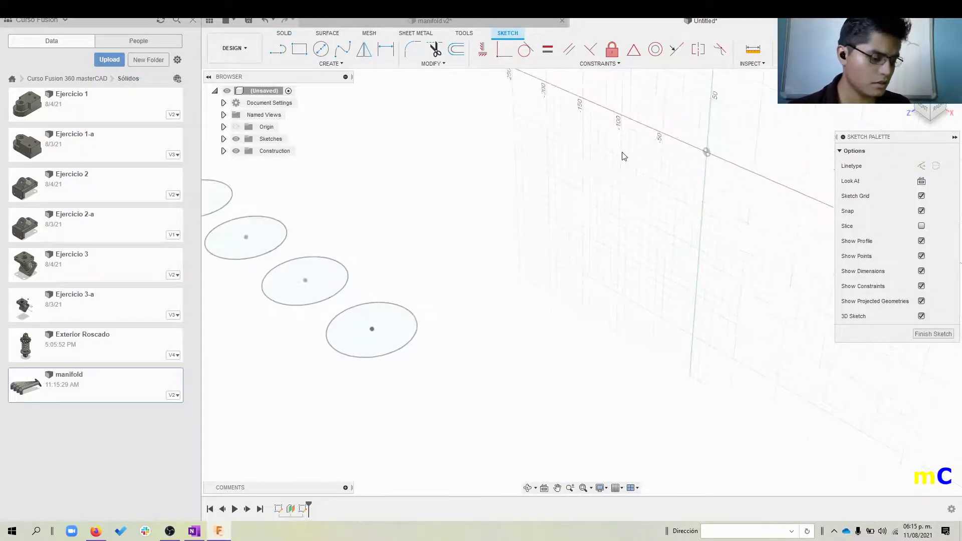
click(756, 104)
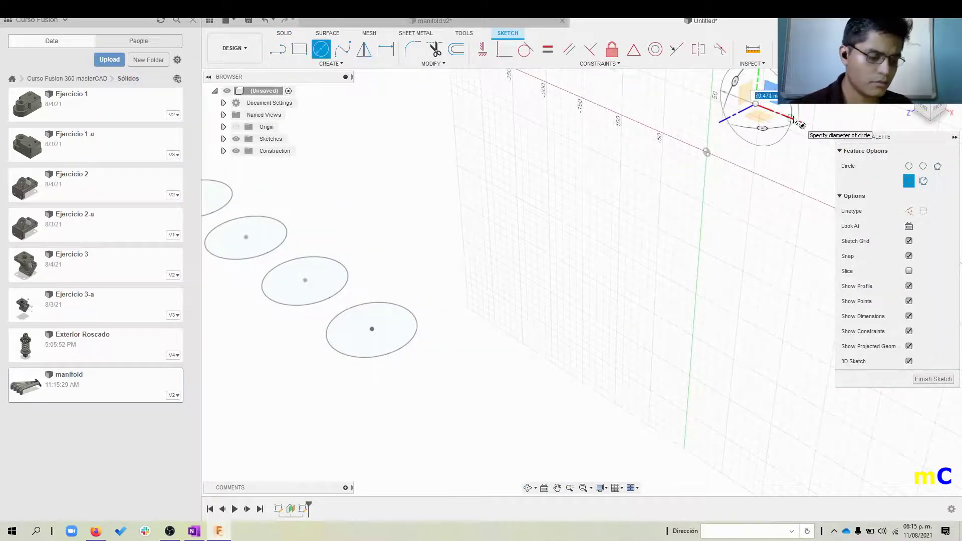
key(Return)
key(Escape)
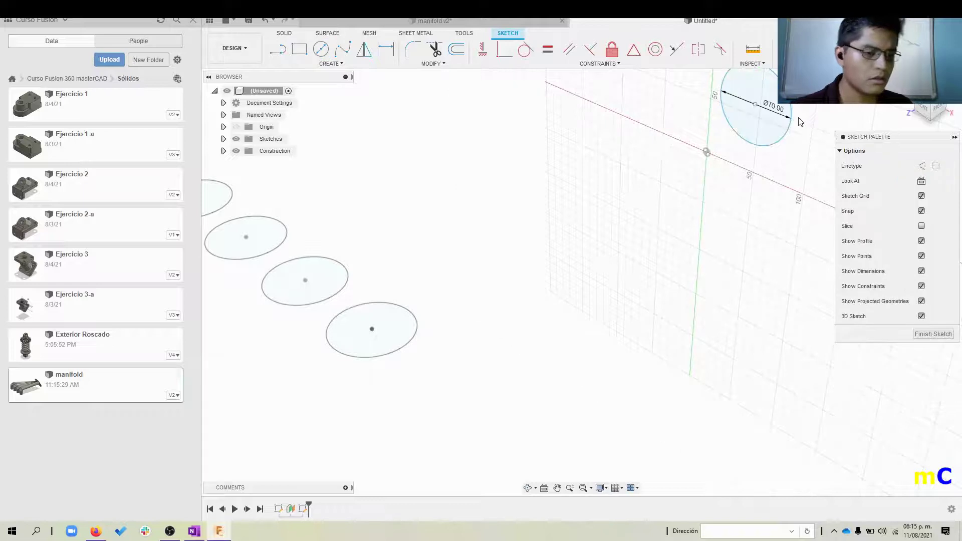
double_click(776, 108)
key(Return)
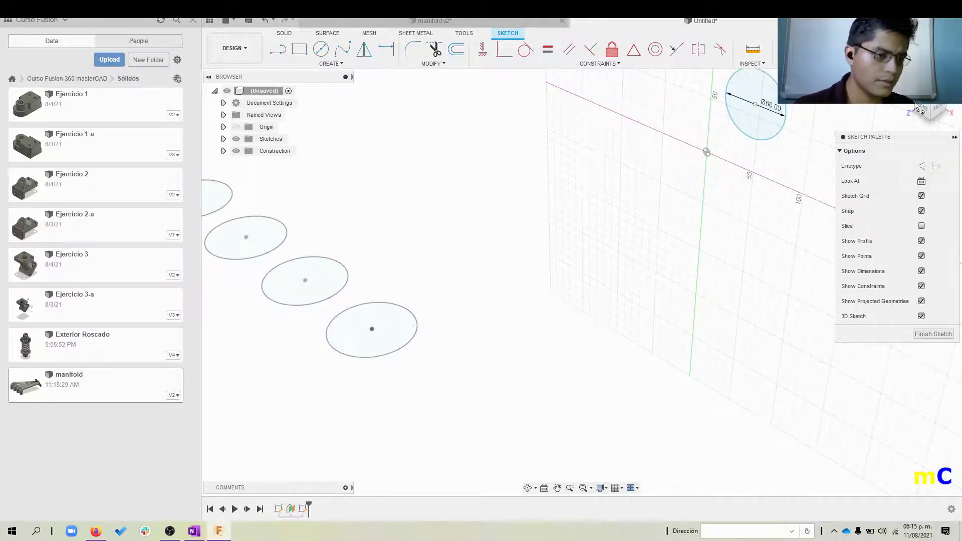
key(e)
key(Escape)
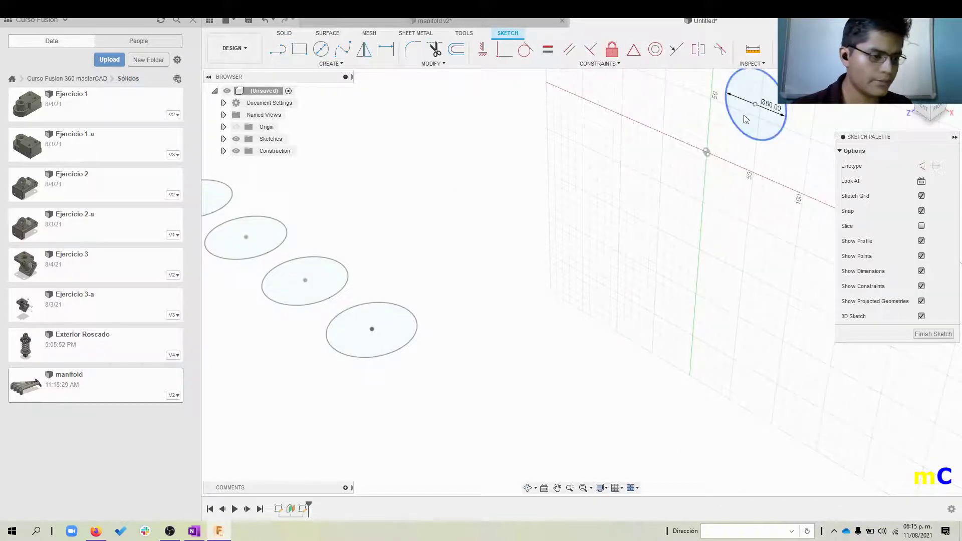
Dimension the circle centre 90 mm and 120 mm from the origin, then finish the sketch
key(d)
click(755, 105)
click(706, 152)
click(739, 226)
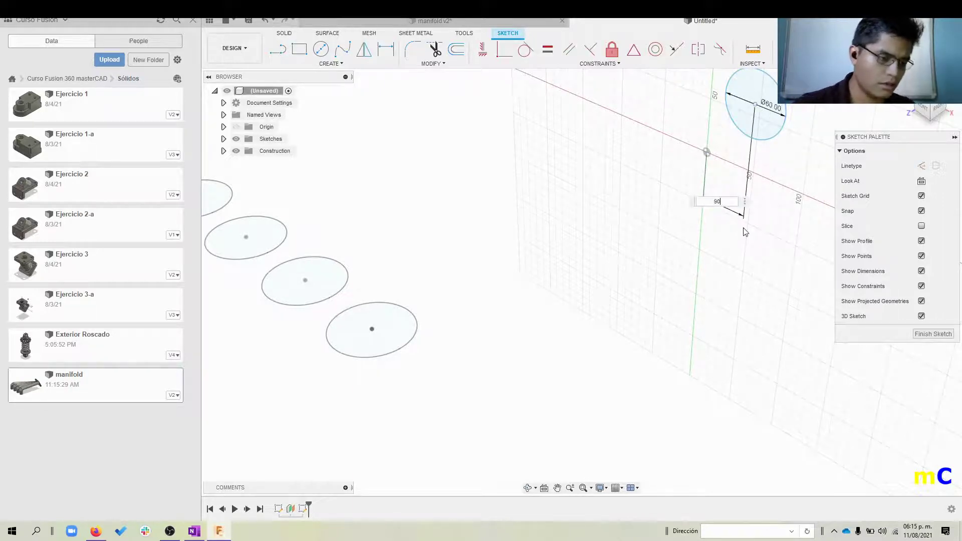
text(90)
key(Return)
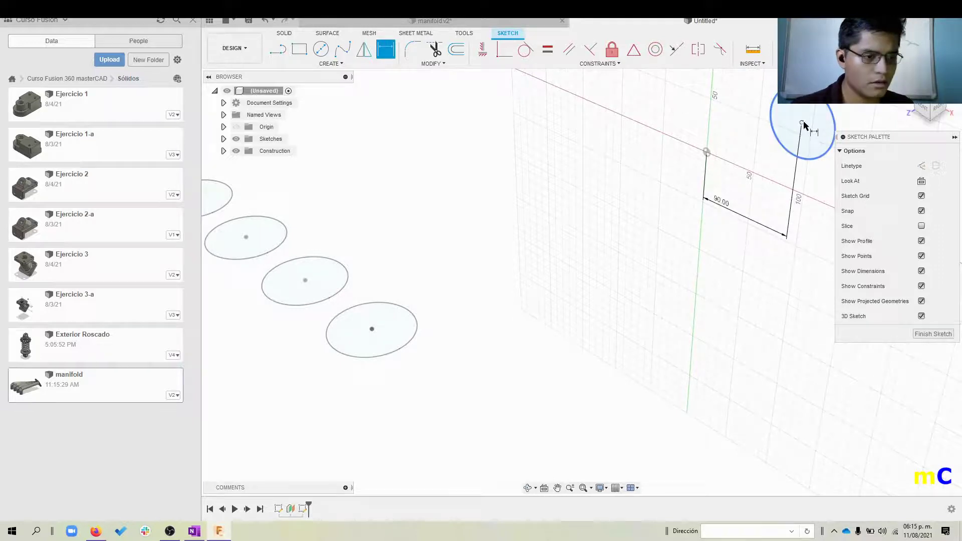
click(802, 122)
click(706, 153)
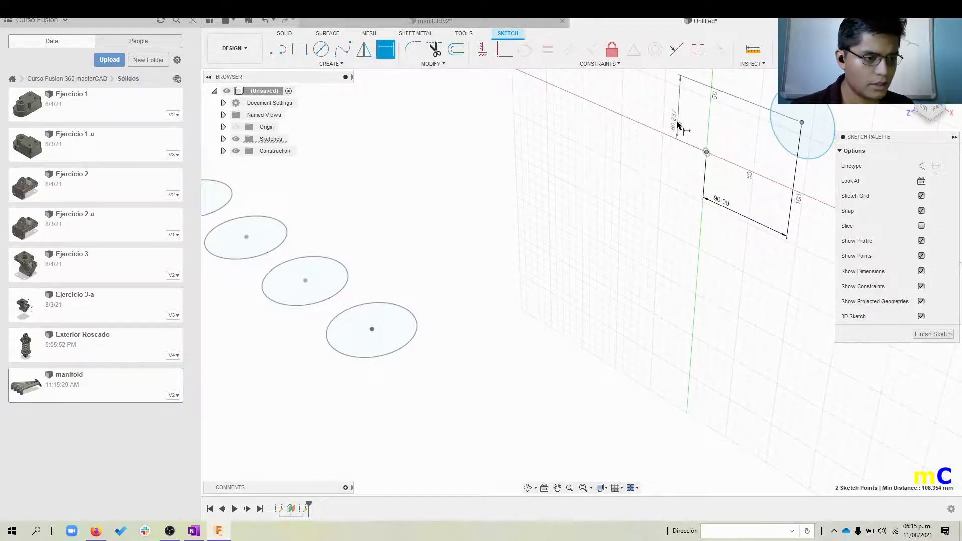
click(677, 123)
key(Return)
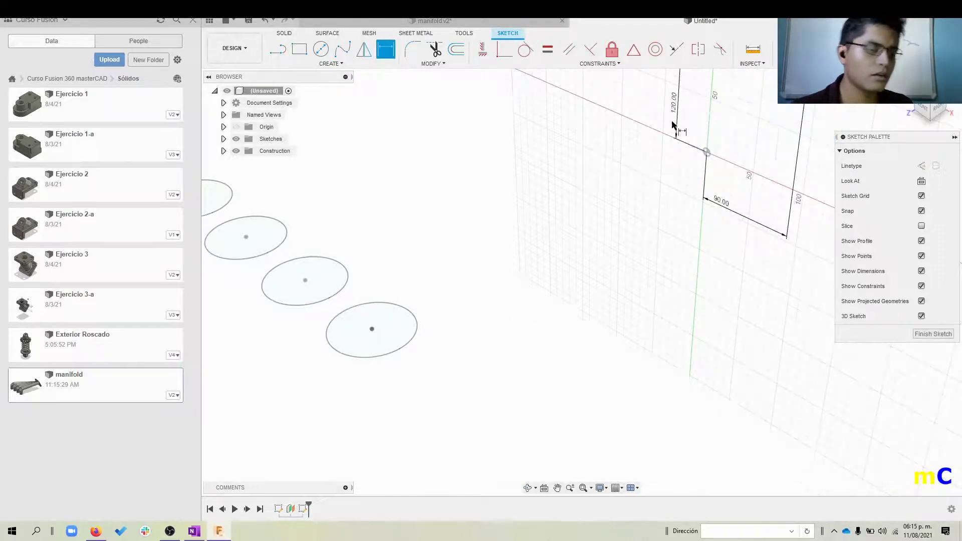
click(867, 49)
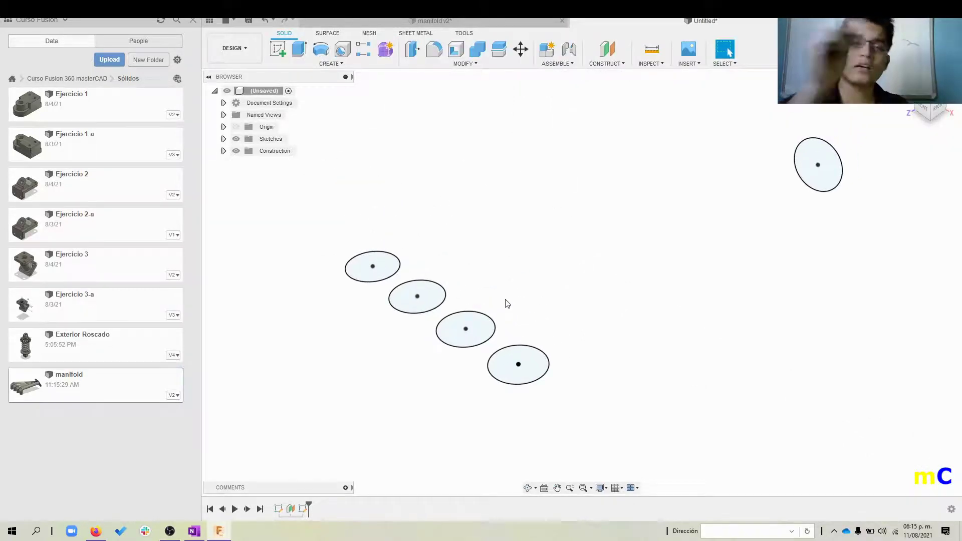
In a new sketch, draw a 60 mm line up from the front circle's centre with an R50 tangent arc
click(280, 53)
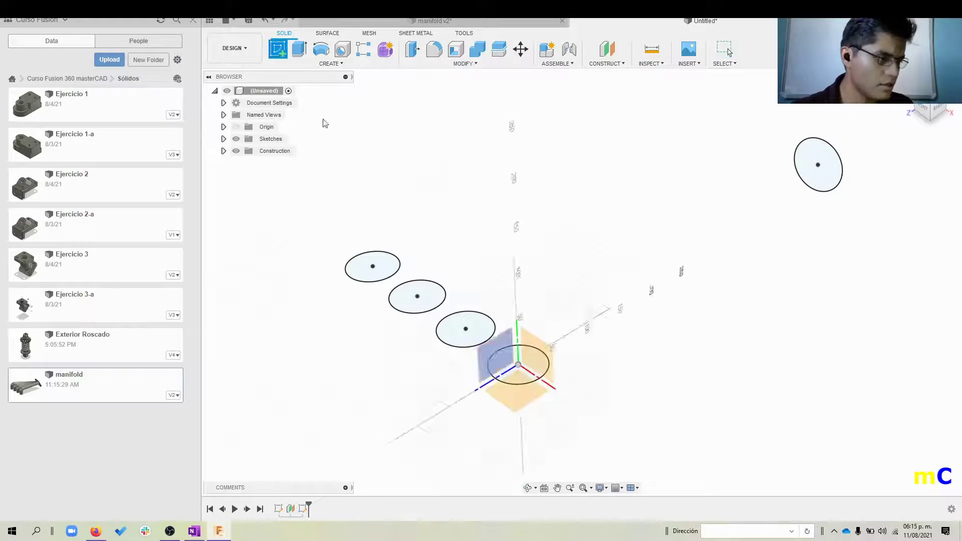
click(550, 349)
key(l)
click(519, 364)
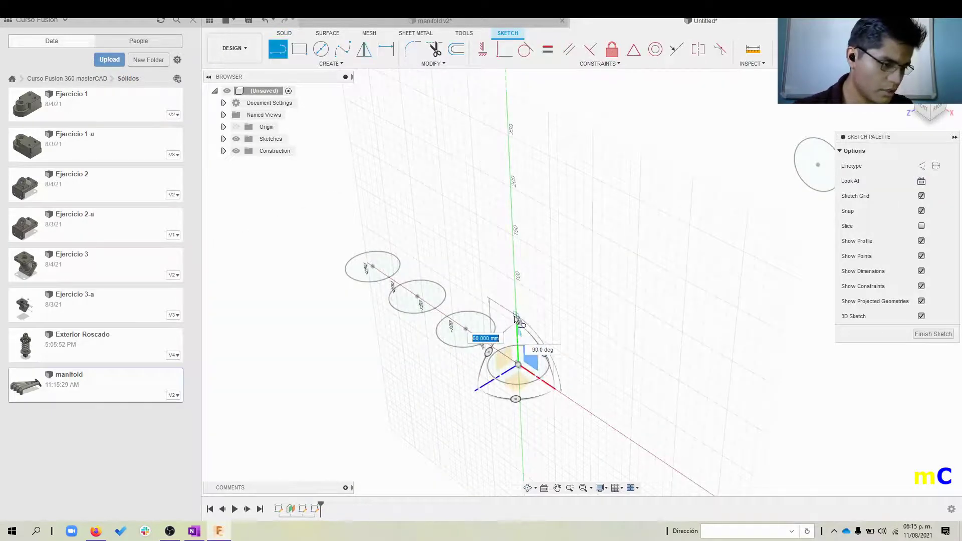
key(Return)
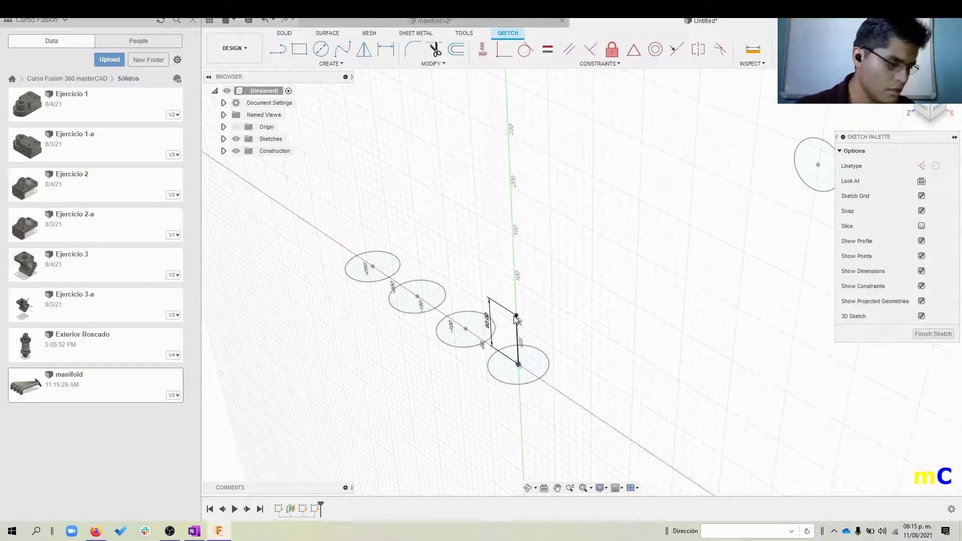
text(sarc)
click(545, 387)
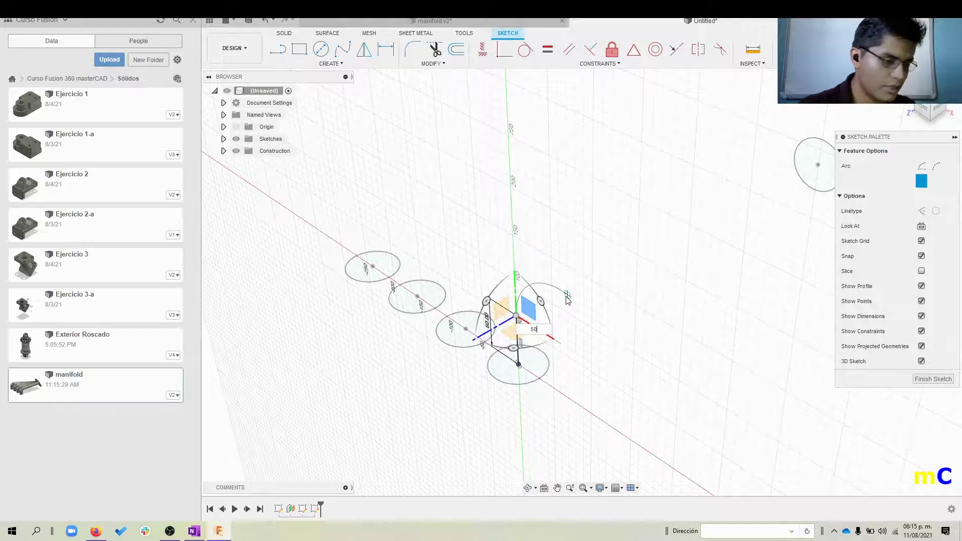
key(Return)
Draw a line from the arc's end and make its endpoint coincident with the top-right circle's centre
key(l)
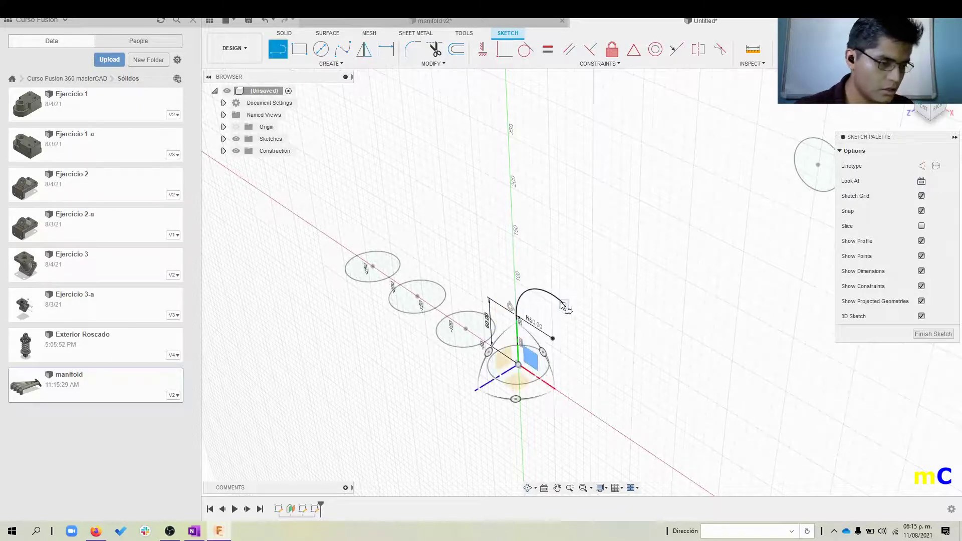
click(562, 304)
click(653, 335)
key(Escape)
click(579, 315)
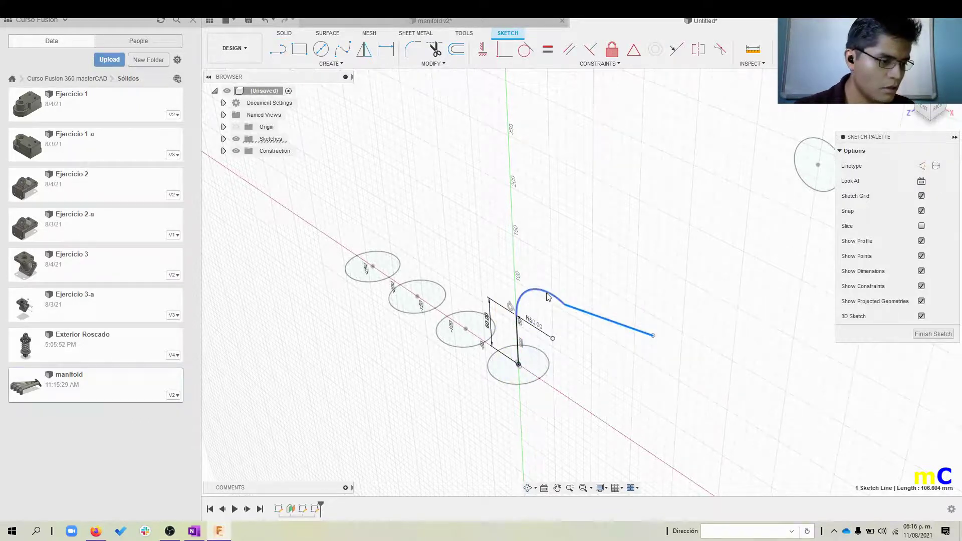
click(664, 352)
click(653, 336)
ctrl+click(817, 164)
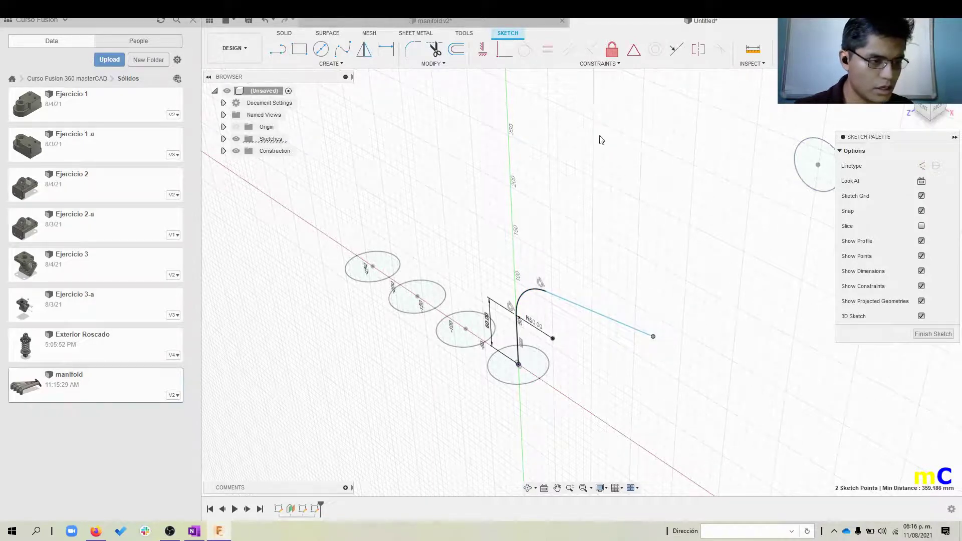
click(504, 49)
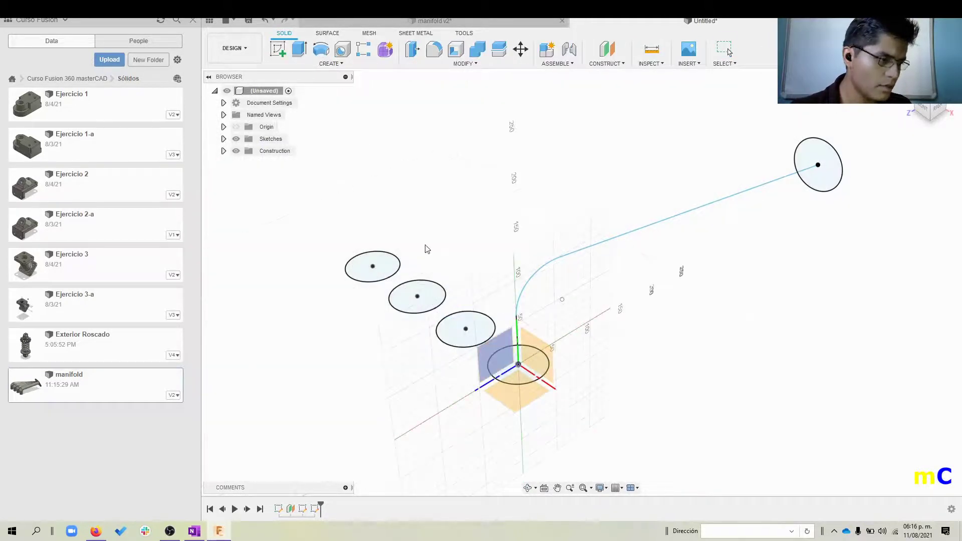
In a new sketch, draw a 60 mm line up from the third circle's centre with an R50 tangent arc
click(288, 52)
click(548, 348)
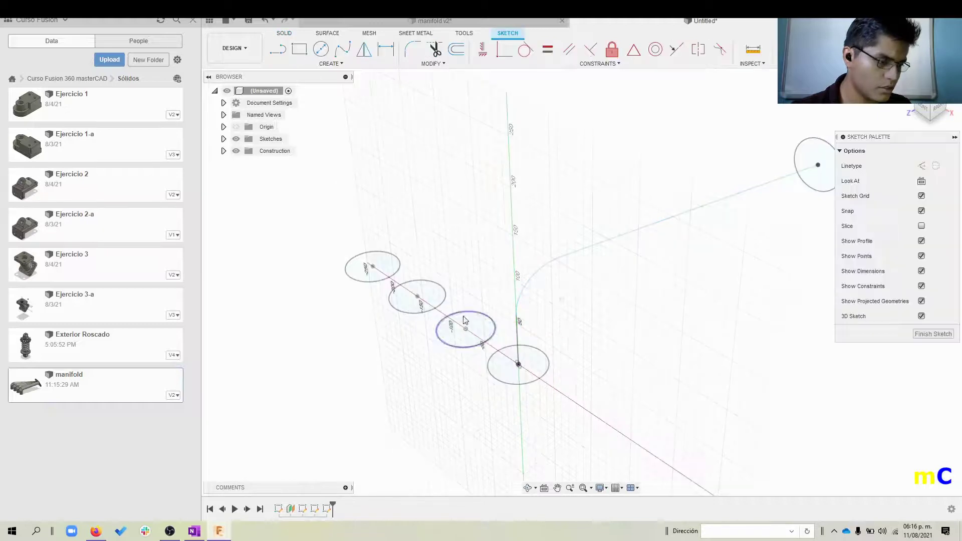
key(l)
click(466, 329)
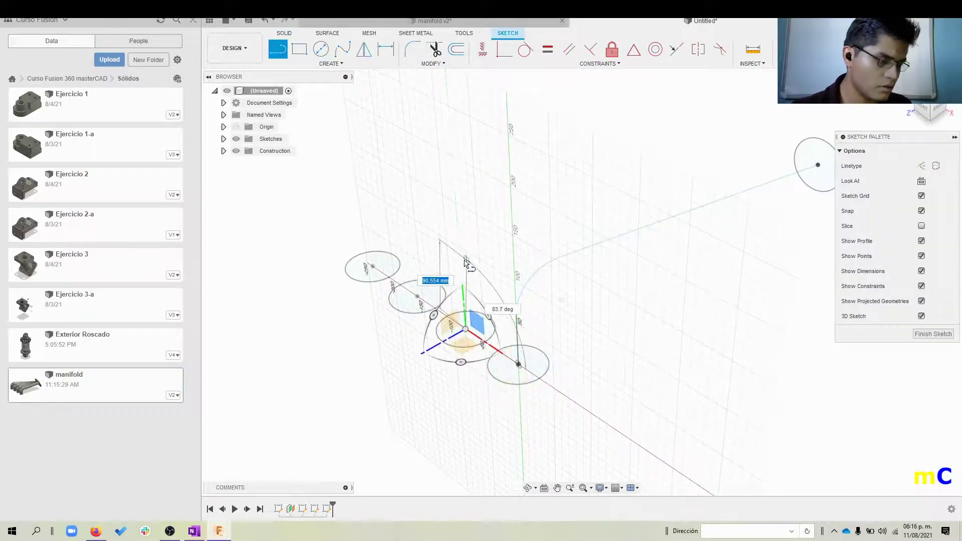
key(Tab)
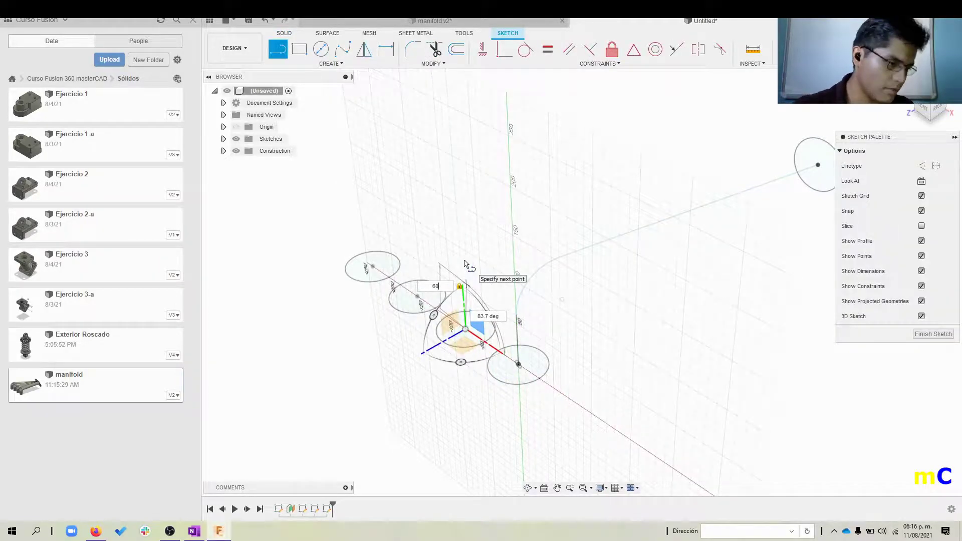
key(Return)
key(Escape)
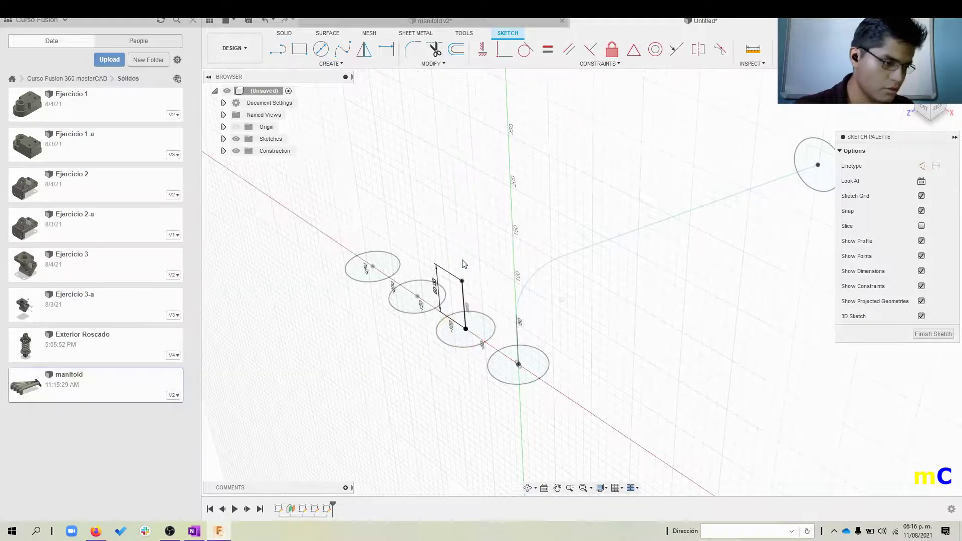
text(sarc)
key(Return)
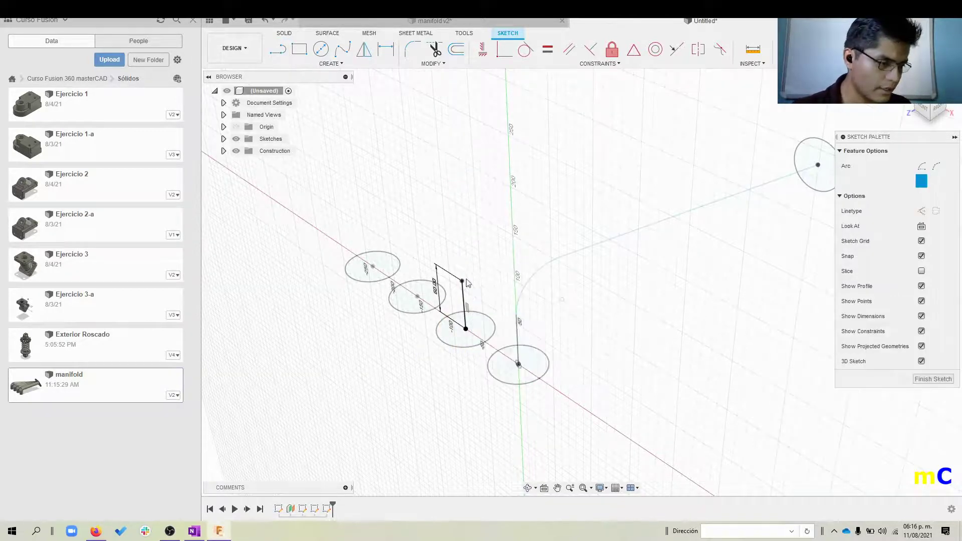
click(471, 274)
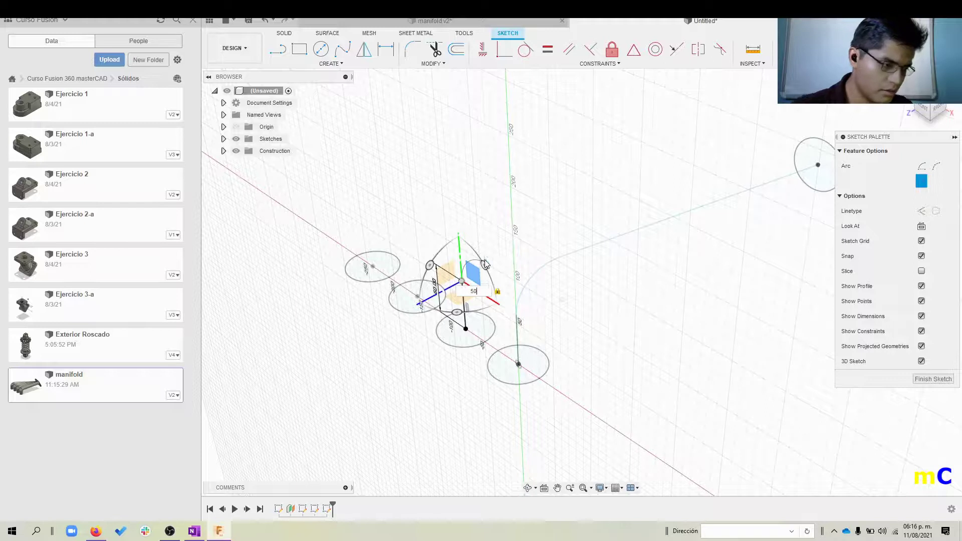
click(484, 261)
Draw a line from the arc's end, make it coincident with the top-right circle's centre, and finish the sketch
key(l)
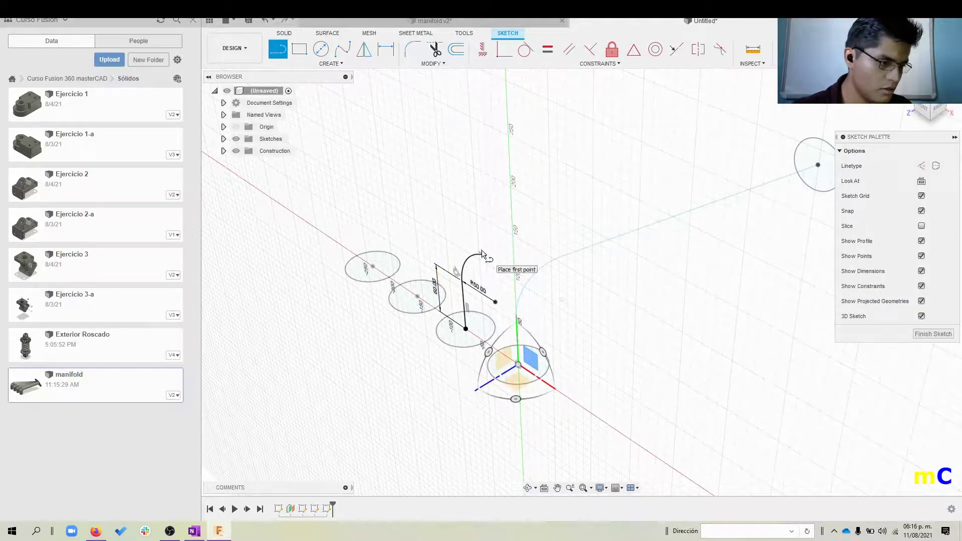
click(482, 253)
click(655, 295)
key(Escape)
click(494, 261)
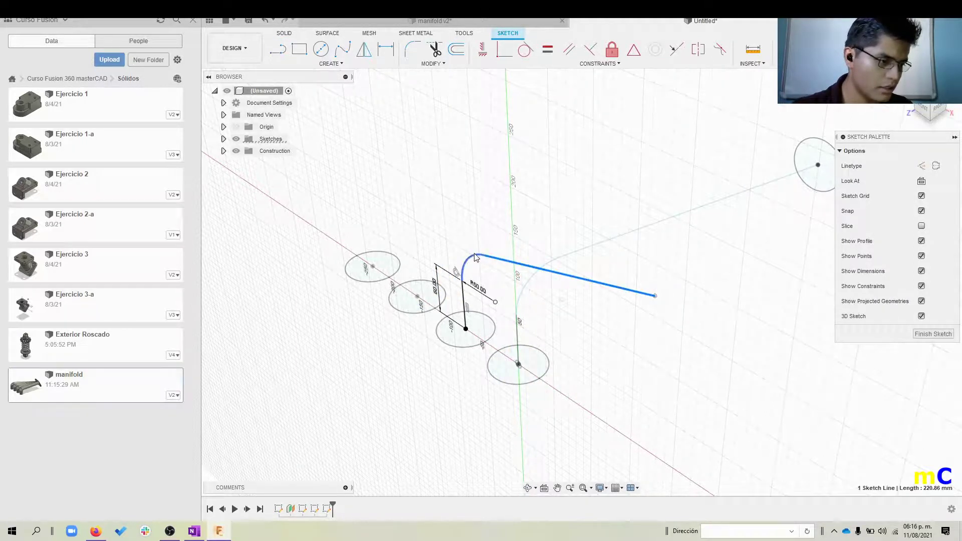
click(574, 189)
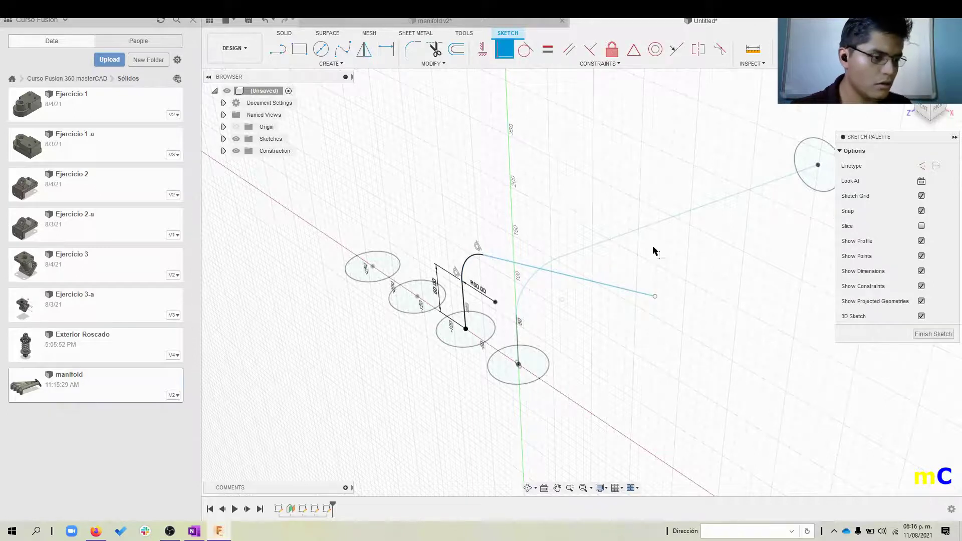
click(655, 297)
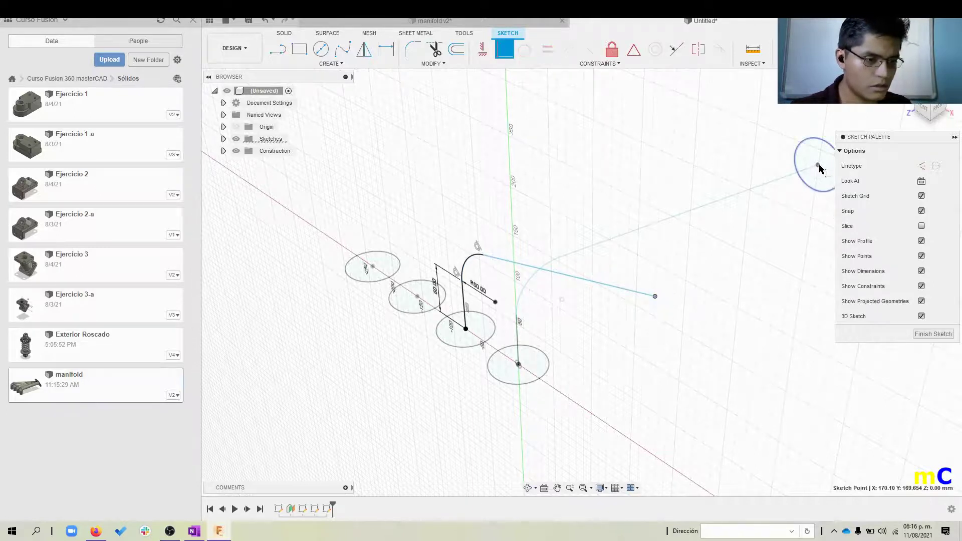
click(818, 165)
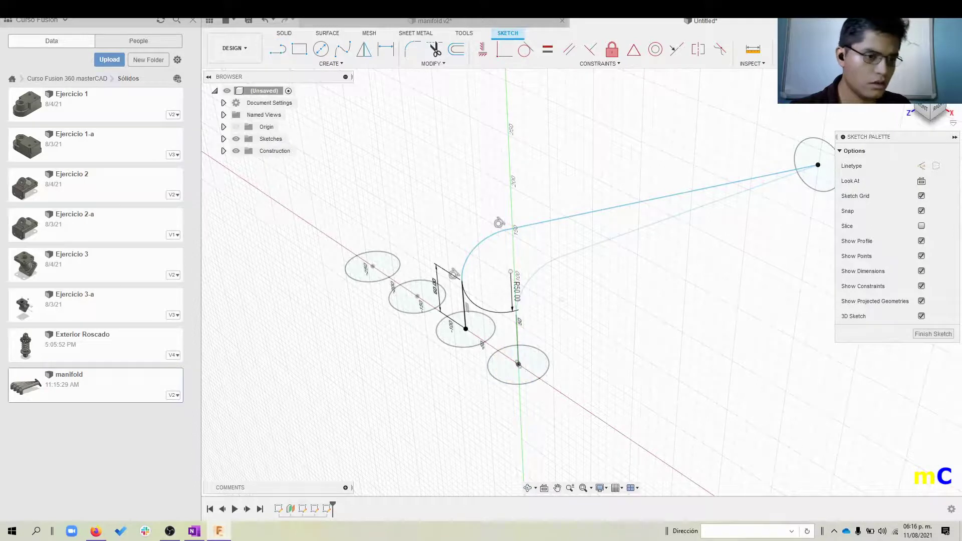
click(838, 48)
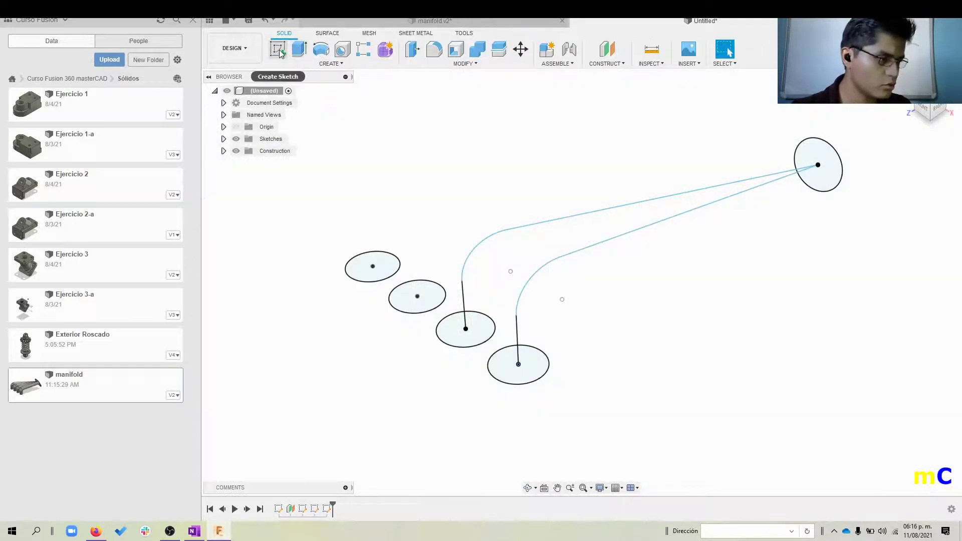
click(277, 49)
Draw a 60 mm upright line from the second circle's centre
click(538, 342)
key(l)
click(417, 296)
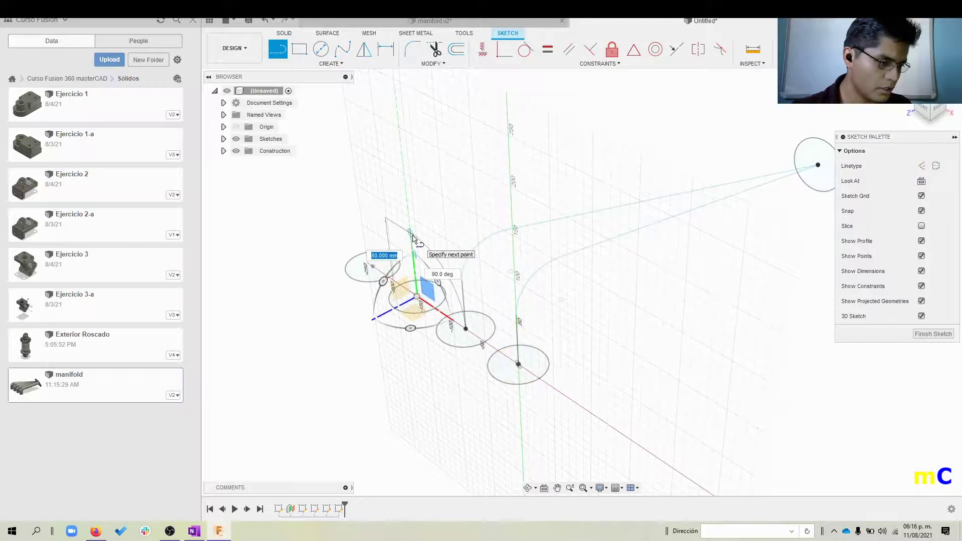
text(80)
key(Return)
Add an R50 tangent arc at the top of the 60 mm line
key(Escape)
text(sarc)
click(483, 298)
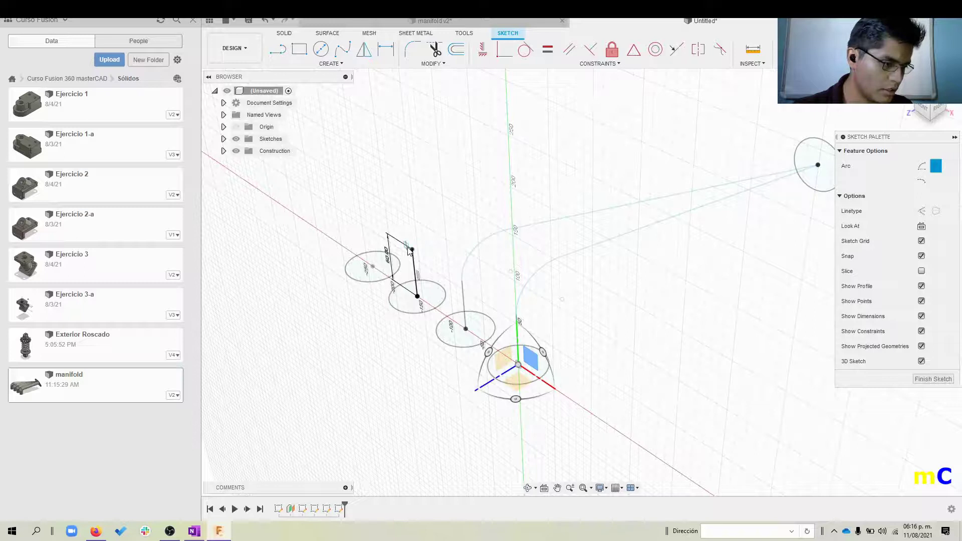
click(412, 250)
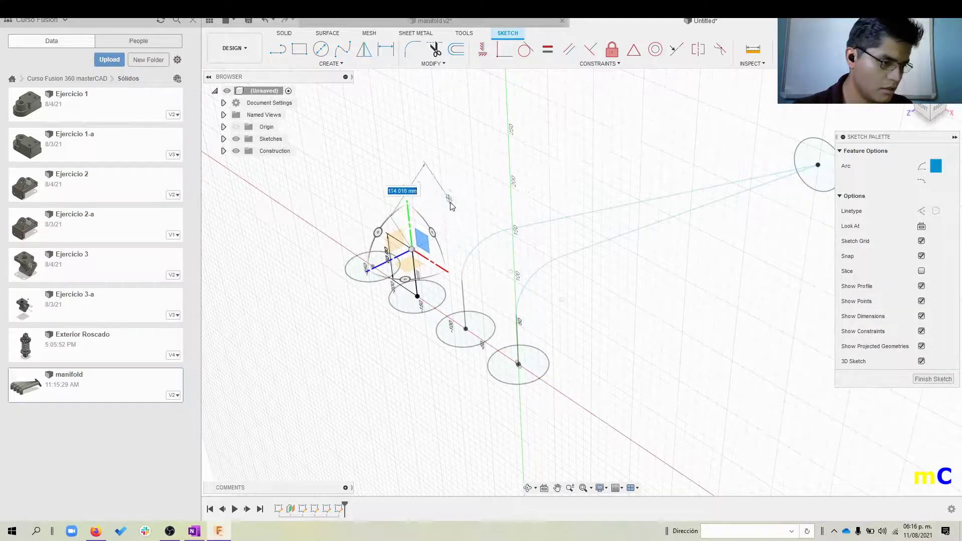
key(Escape)
text(sarc)
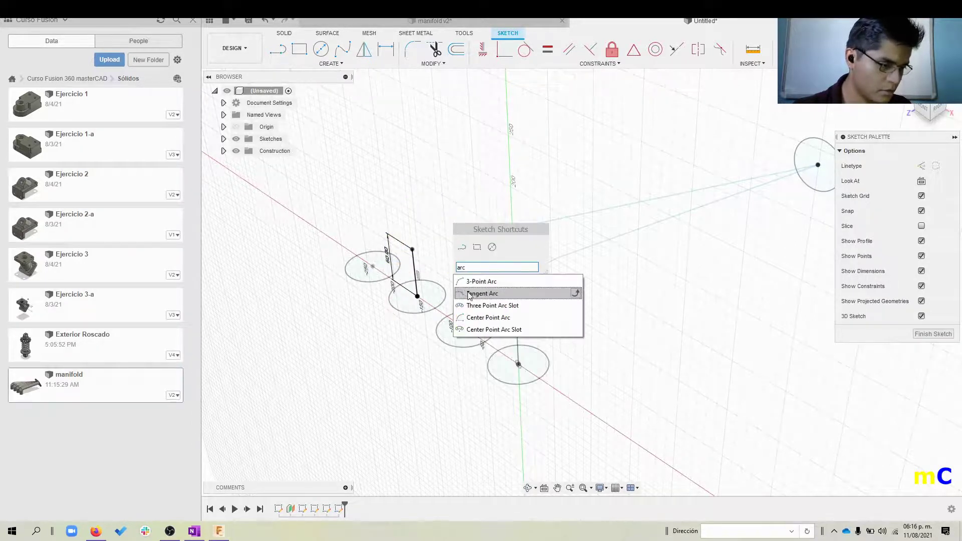
click(469, 295)
click(411, 250)
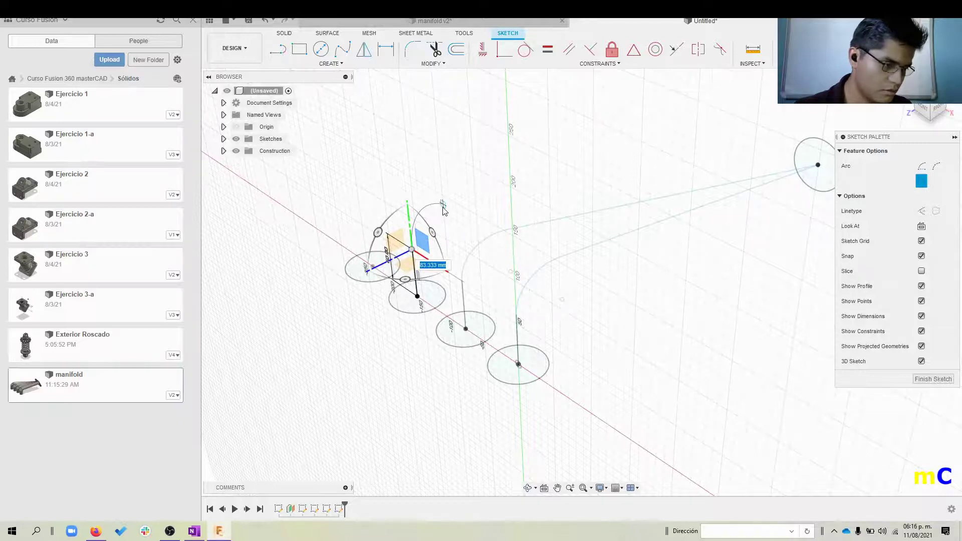
key(Return)
key(Escape)
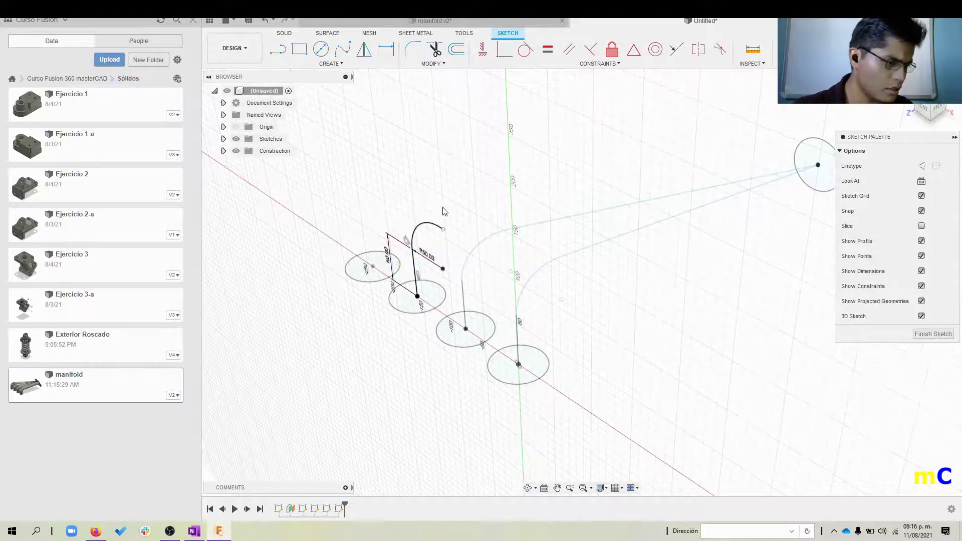
Draw a line from the arc tangent to it, coincident with the collector centre, and finish the sketch
key(l)
click(443, 229)
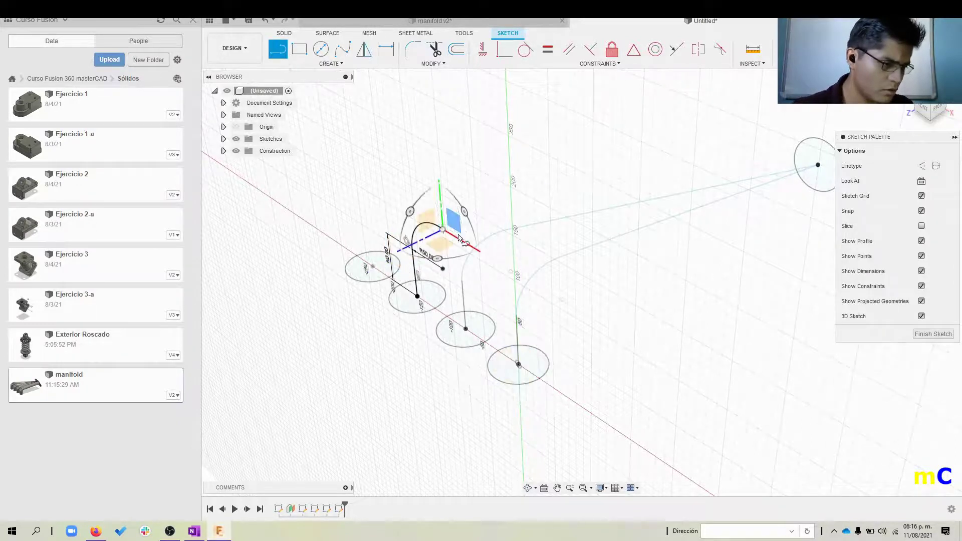
click(656, 275)
click(503, 242)
click(430, 223)
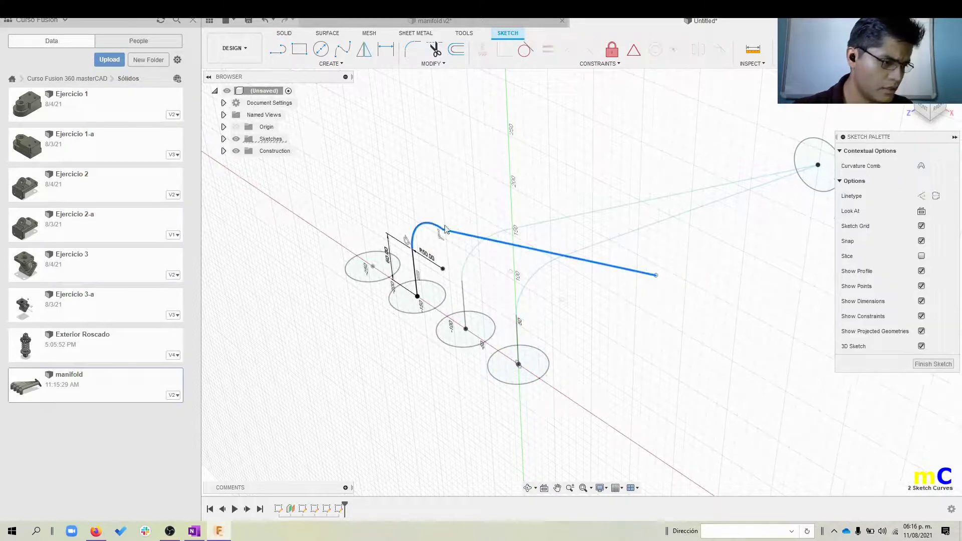
click(525, 54)
click(656, 278)
click(818, 165)
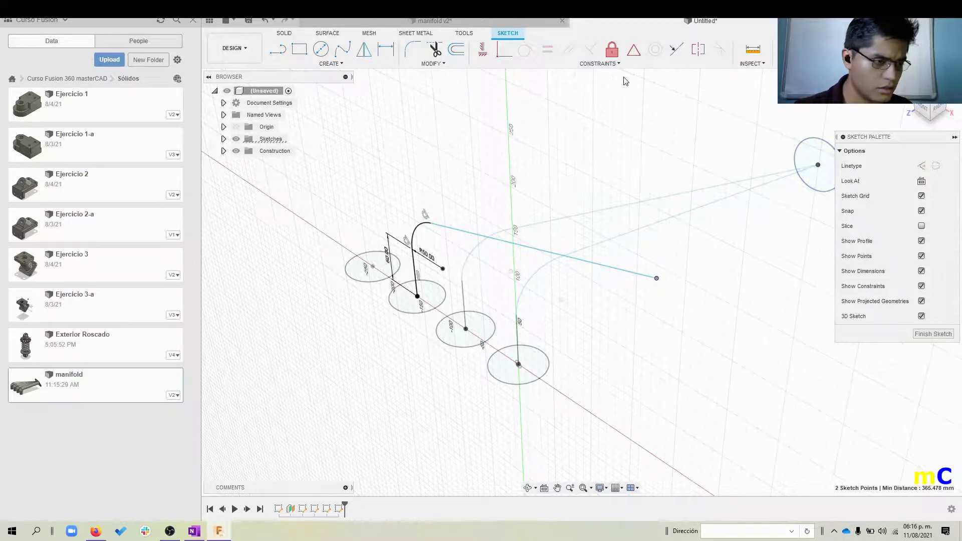
click(499, 54)
click(847, 49)
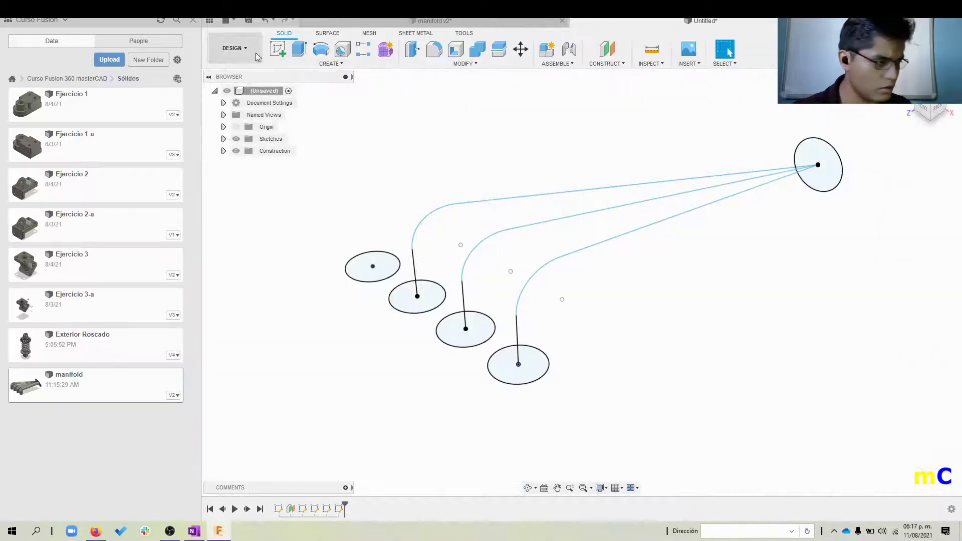
In a new 3D sketch, draw an 80 mm line up from the leftmost circle's centre with an R50 tangent arc
click(534, 351)
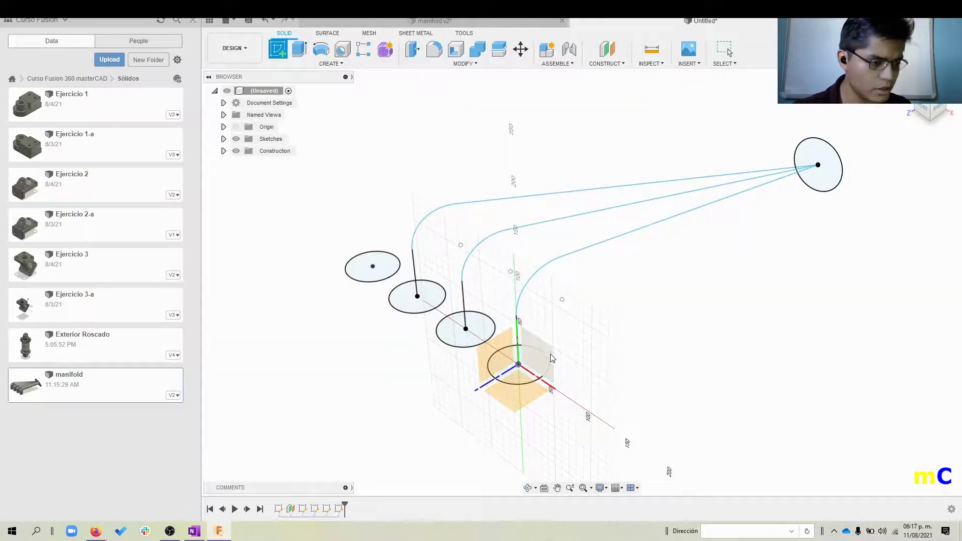
click(372, 268)
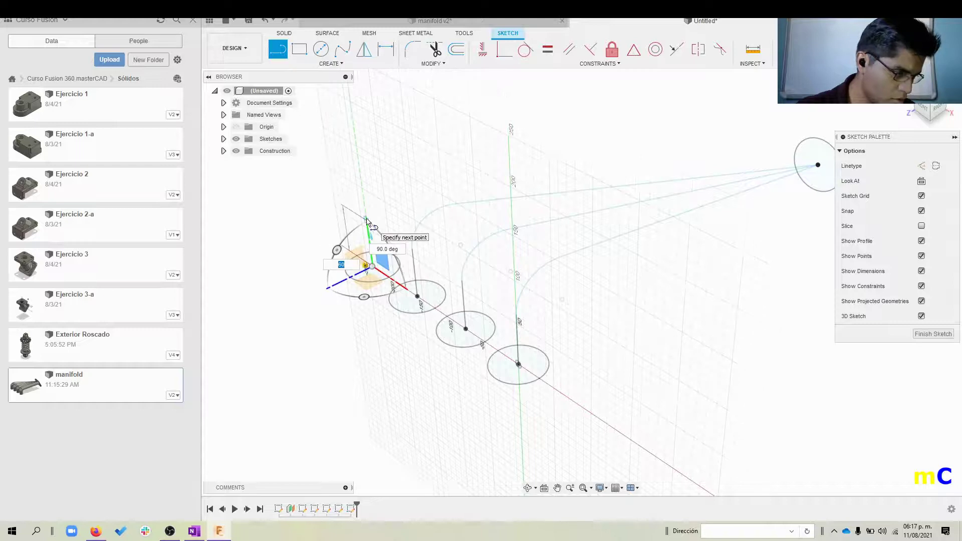
click(368, 221)
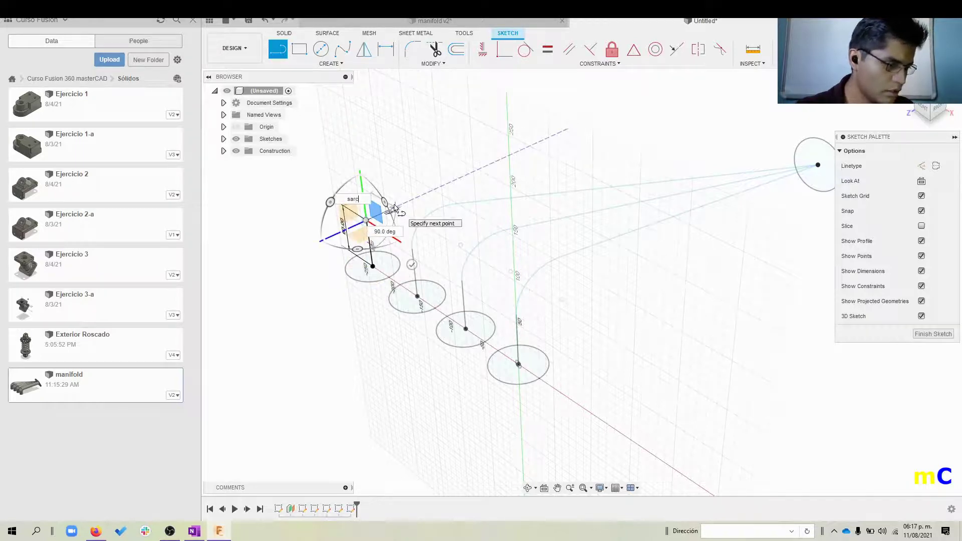
key(Escape)
text(sarc)
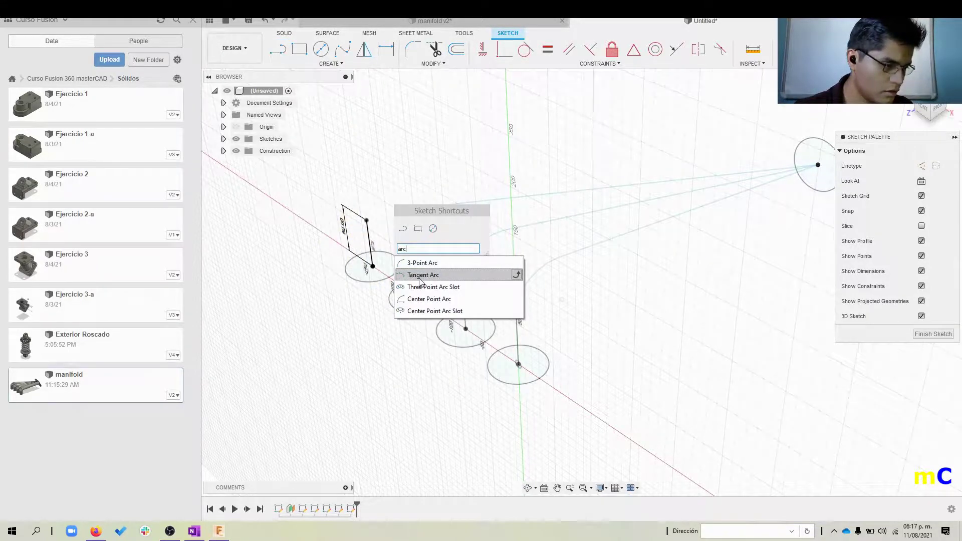
click(416, 274)
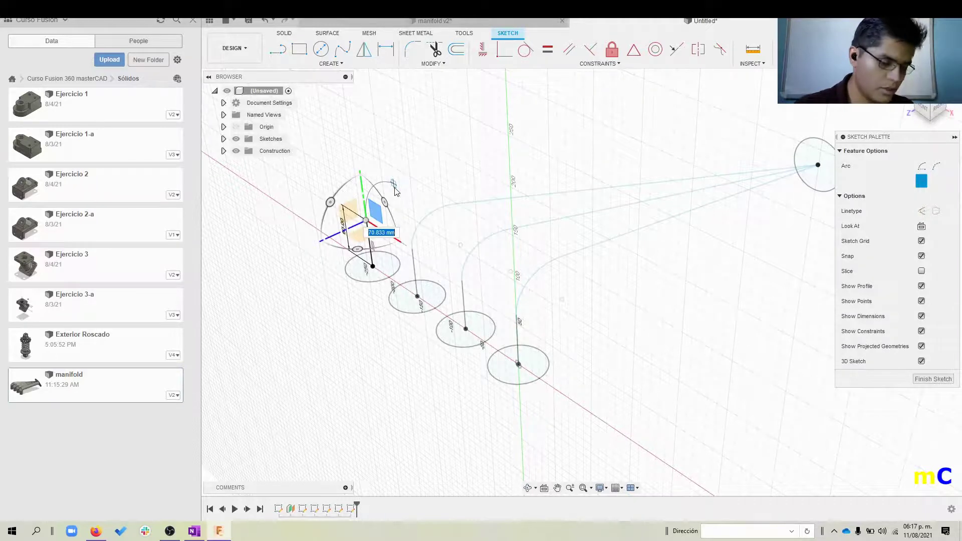
text(50)
key(Return)
Draw a line from the arc's end, make it coincident with the collector centre, and finish the sketch
key(l)
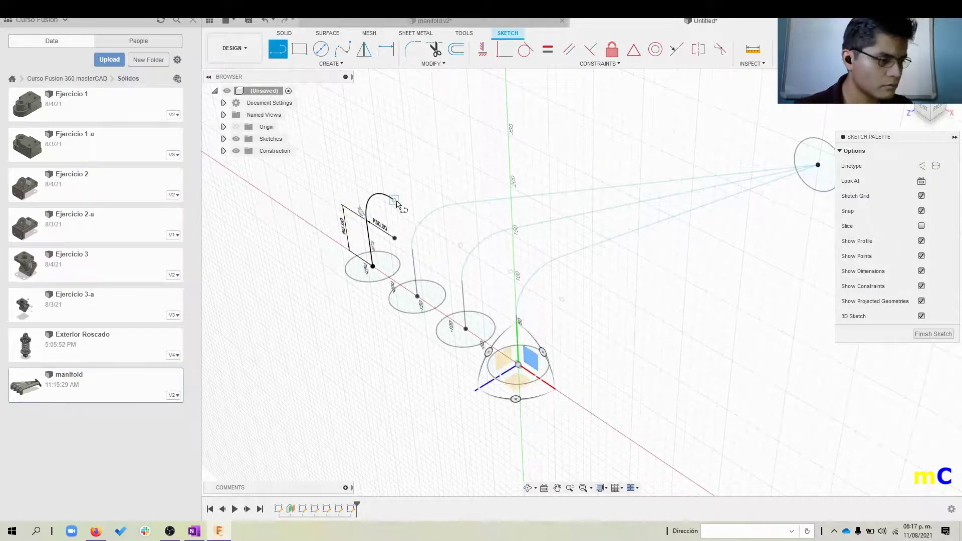
click(394, 199)
click(420, 198)
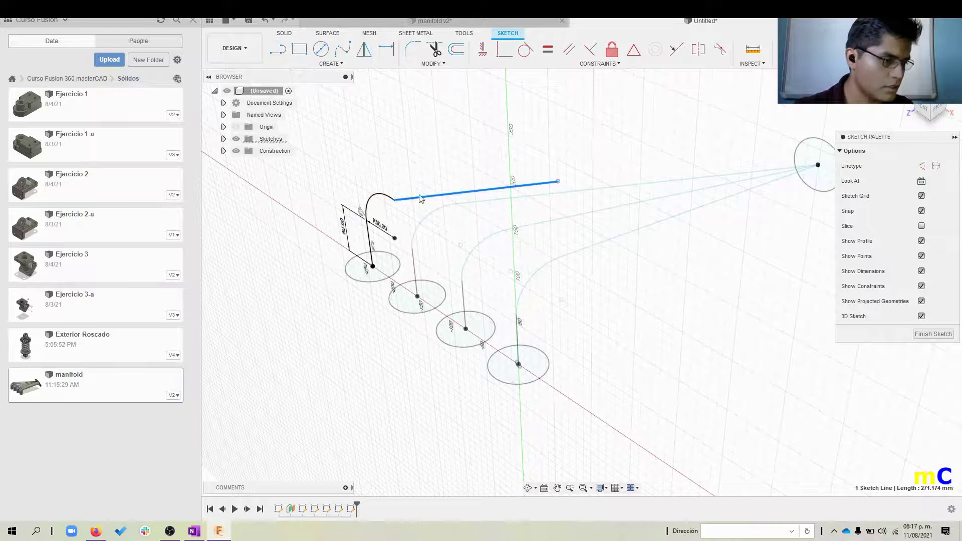
key(Escape)
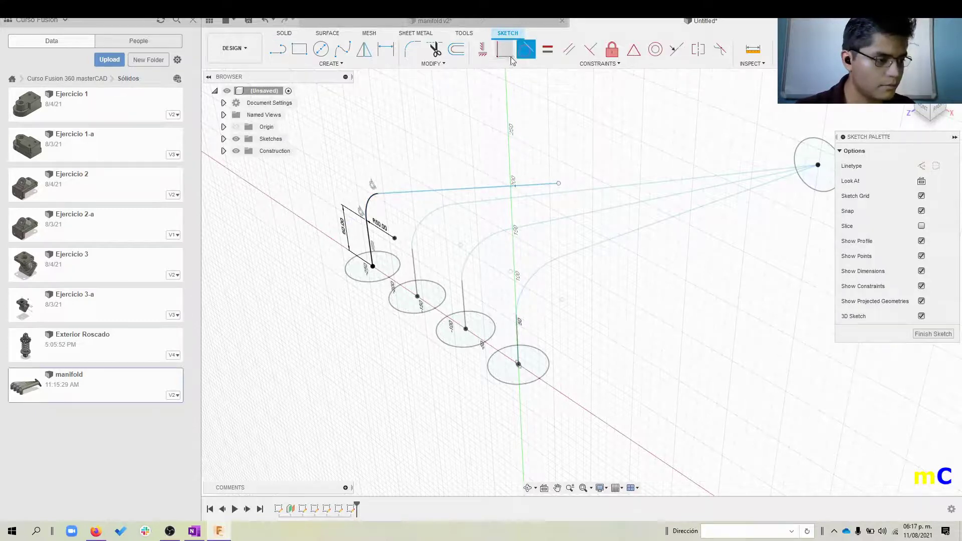
ctrl+click(818, 165)
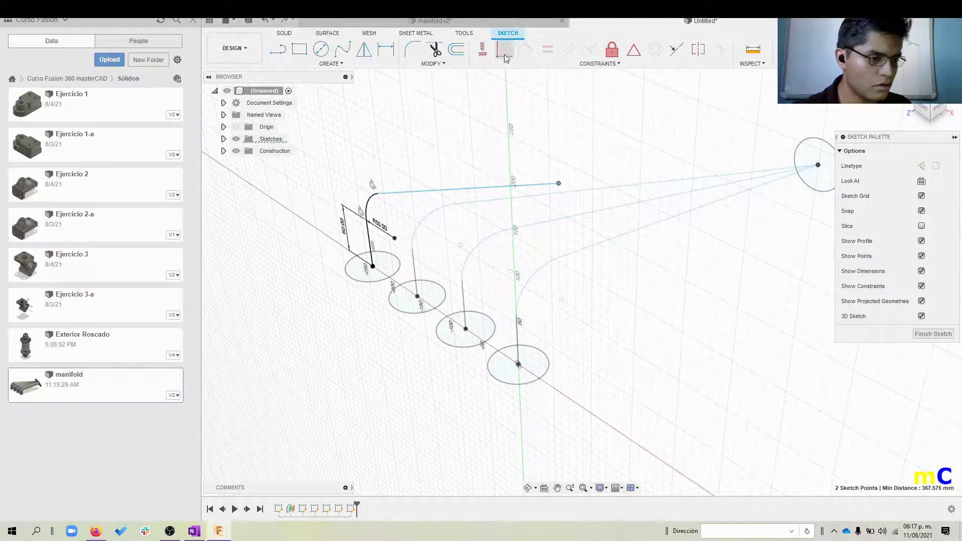
click(504, 49)
click(862, 49)
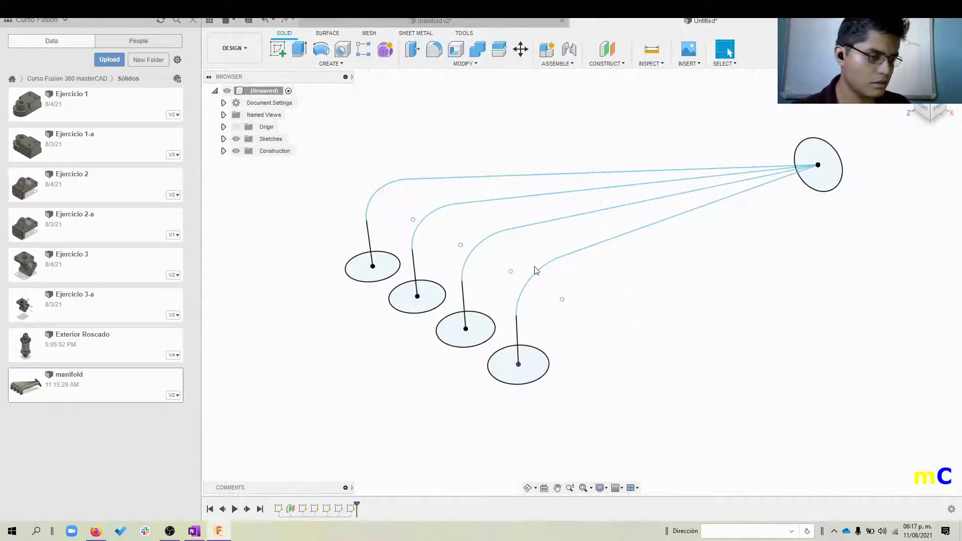
Loft a pipe from the rightmost small circle to the collector circle along its bent centerline
click(331, 63)
click(303, 159)
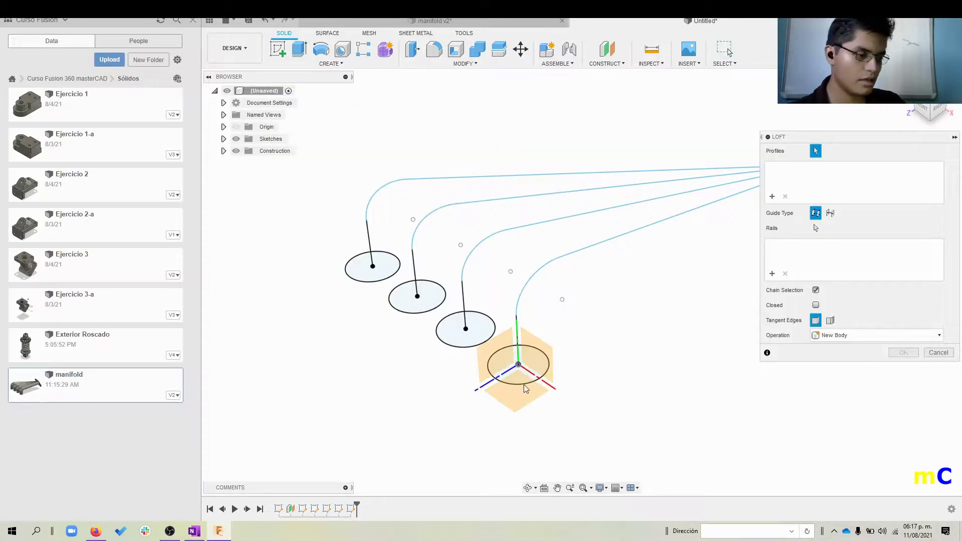
click(518, 370)
middle_drag(700, 292, 693, 225)
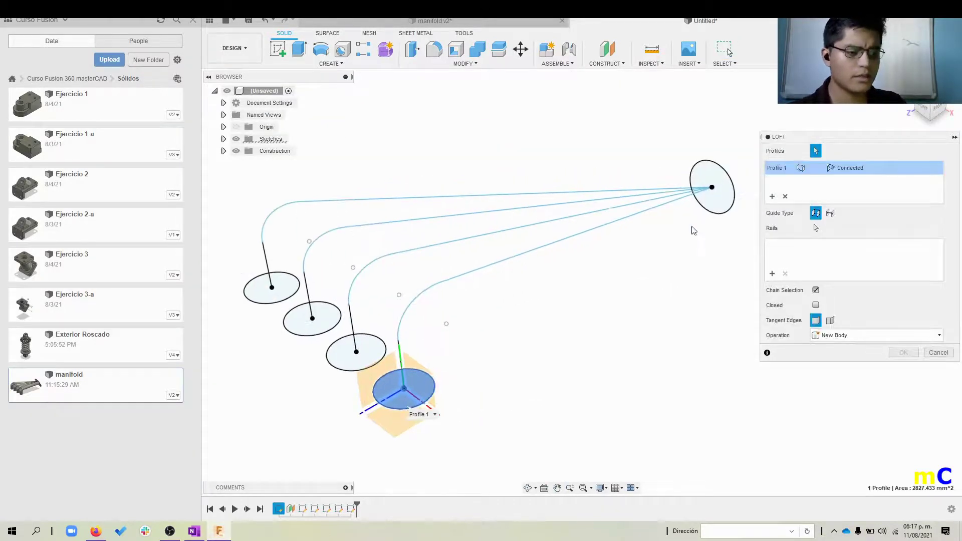
click(712, 198)
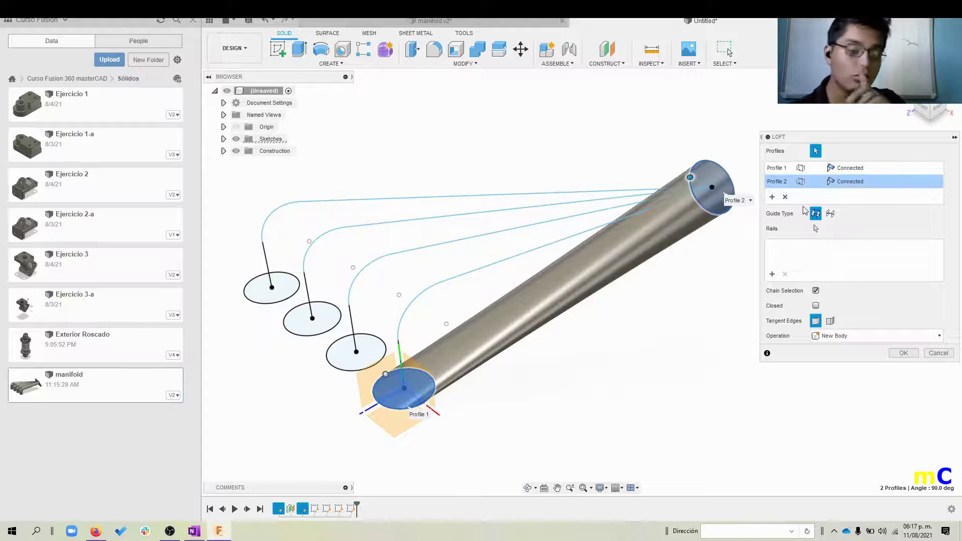
click(830, 213)
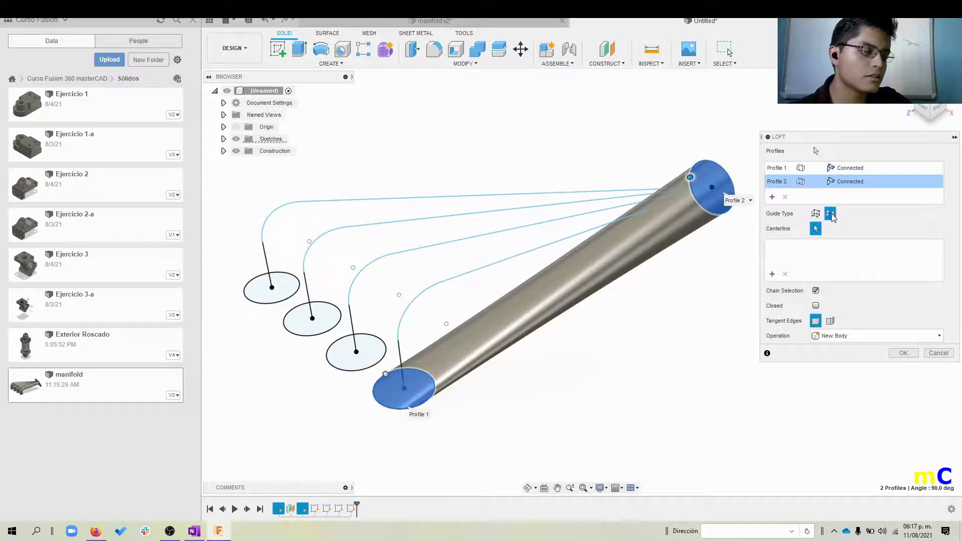
click(478, 273)
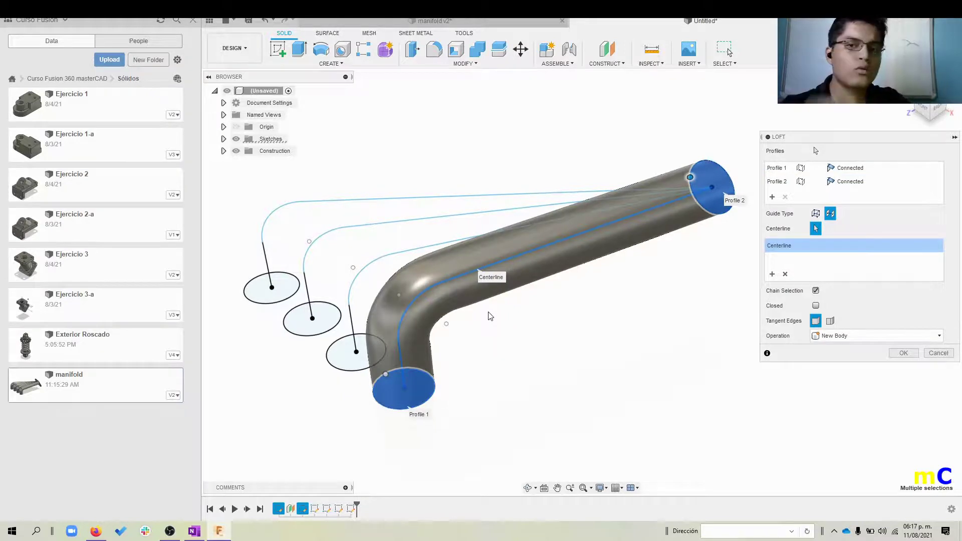
click(909, 353)
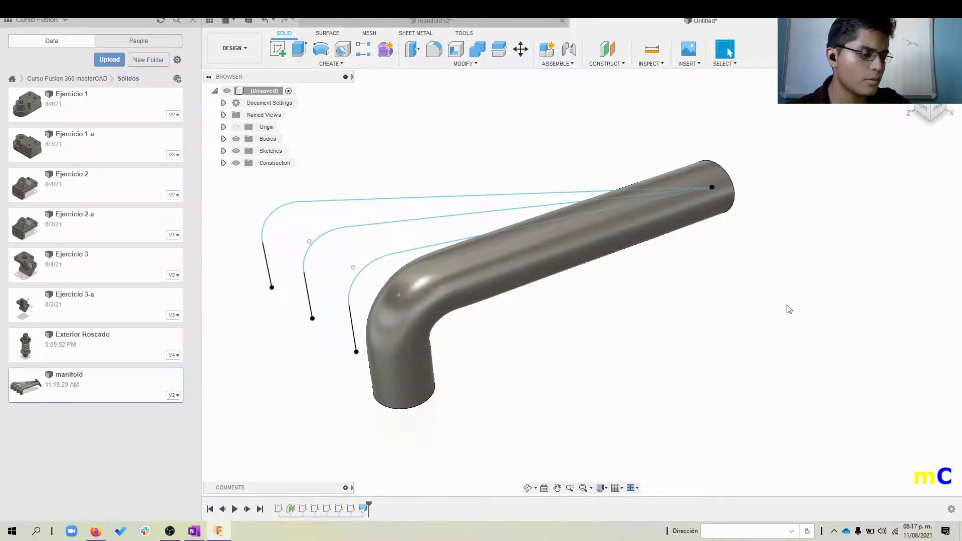
Loft the next pipe from the third circle to the collector end along the second path, joined
right_click(568, 154)
click(565, 122)
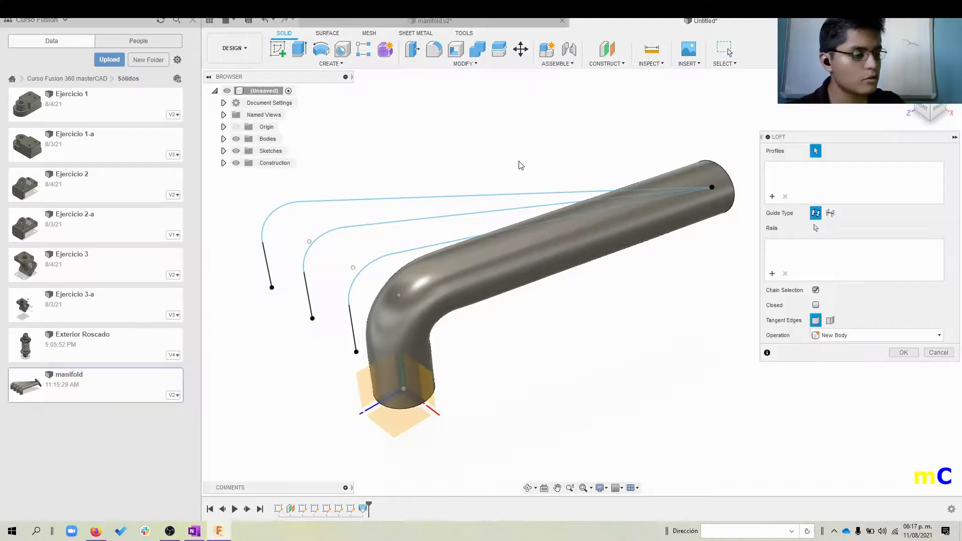
click(222, 152)
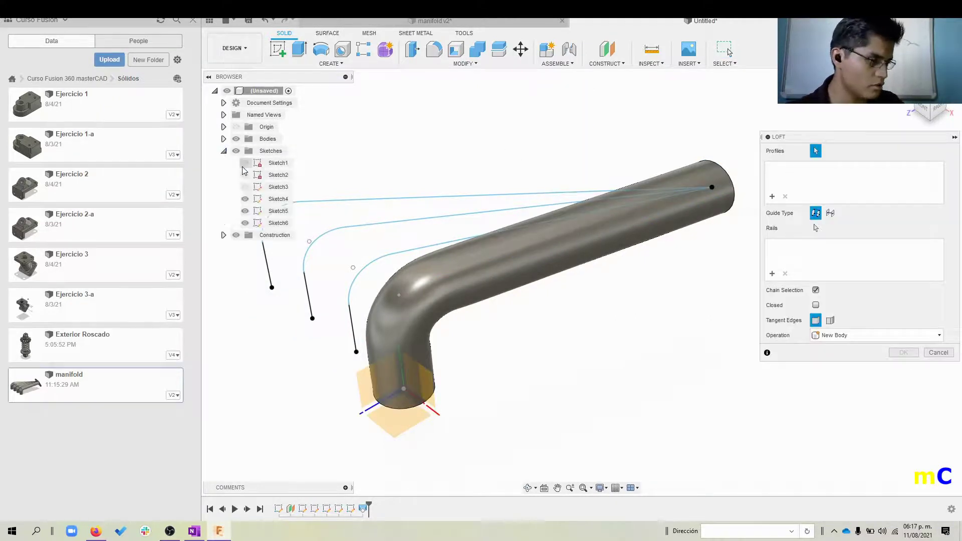
click(348, 351)
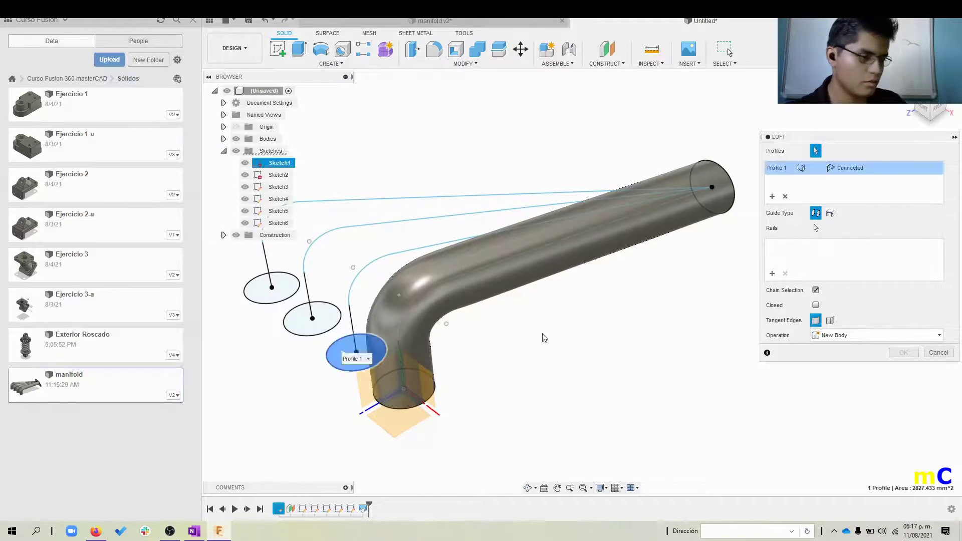
mouse_move(695, 236)
shift+middle_down()
mouse_move(693, 181)
mouse_move(611, 251)
mouse_move(500, 318)
shift+middle_up()
click(612, 250)
click(831, 214)
click(445, 290)
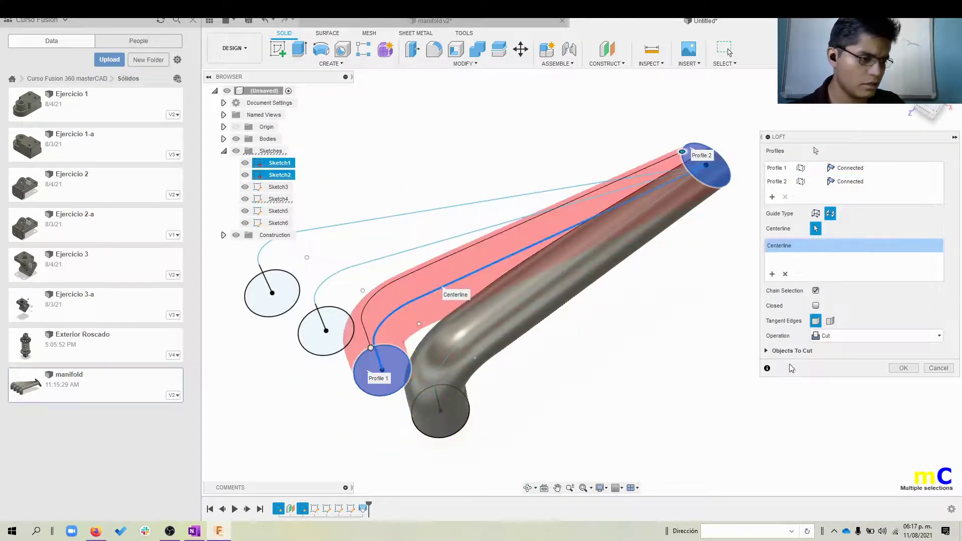
click(877, 336)
click(842, 381)
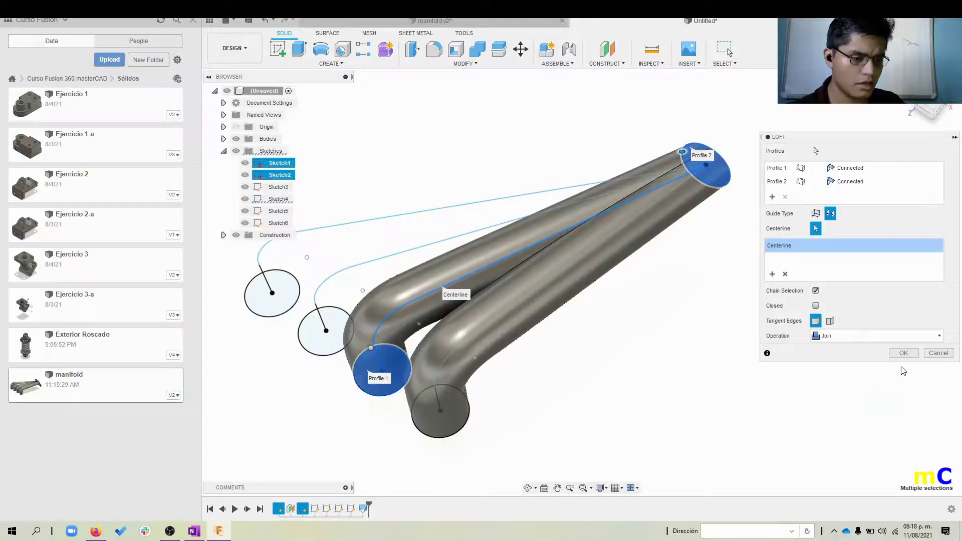
click(903, 357)
Start another loft with the next pipe circle and the collector end as profiles
right_click(683, 369)
click(677, 333)
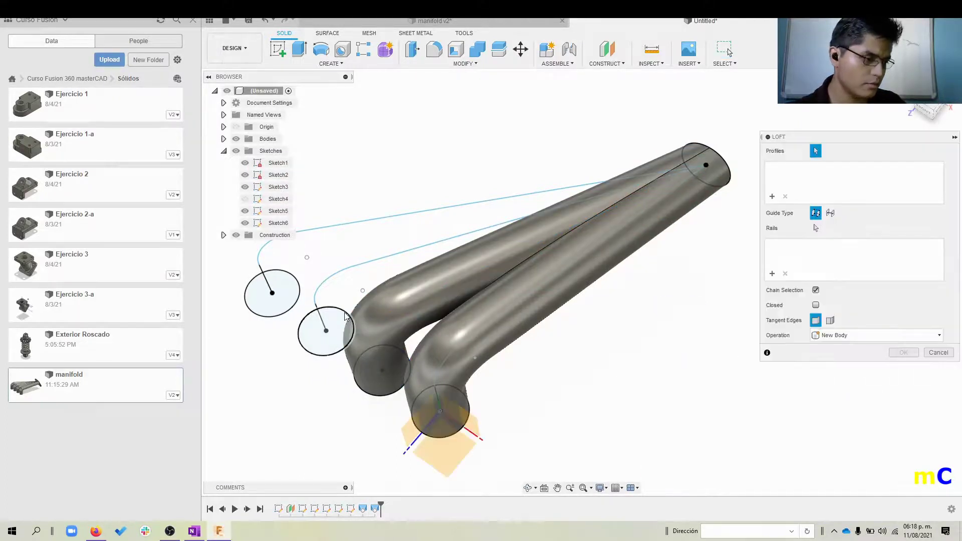
click(349, 334)
mouse_move(370, 338)
shift+middle_down()
mouse_move(606, 281)
mouse_move(488, 329)
mouse_move(526, 300)
mouse_move(520, 318)
mouse_move(651, 319)
mouse_move(666, 275)
mouse_move(576, 262)
mouse_move(563, 281)
mouse_move(511, 210)
shift+middle_up()
click(595, 220)
Loft the third pipe from its sketch circle to the collector end along its curve, joined
right_click(369, 411)
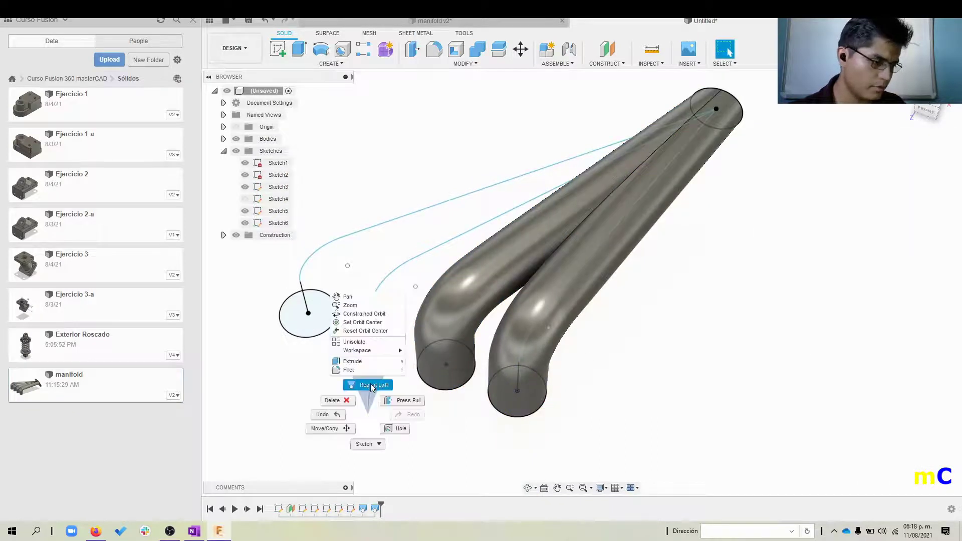
click(369, 382)
click(376, 360)
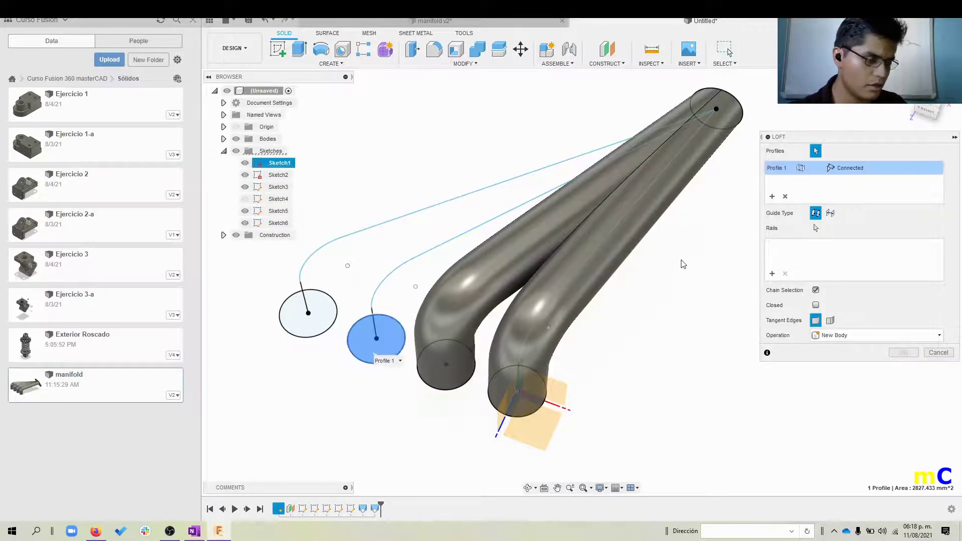
mouse_move(669, 284)
shift+middle_down()
mouse_move(451, 281)
mouse_move(457, 303)
mouse_move(436, 232)
shift+middle_up()
click(442, 222)
click(830, 213)
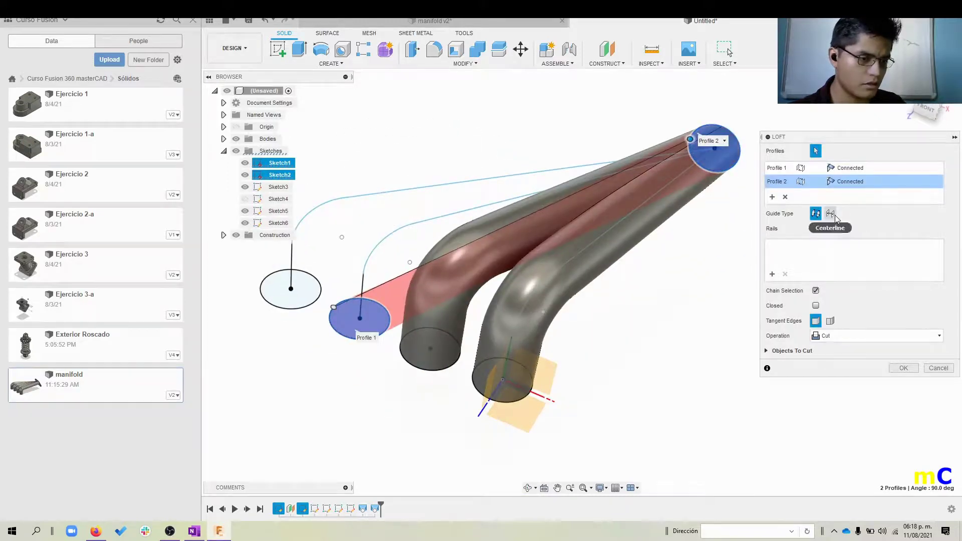
click(432, 221)
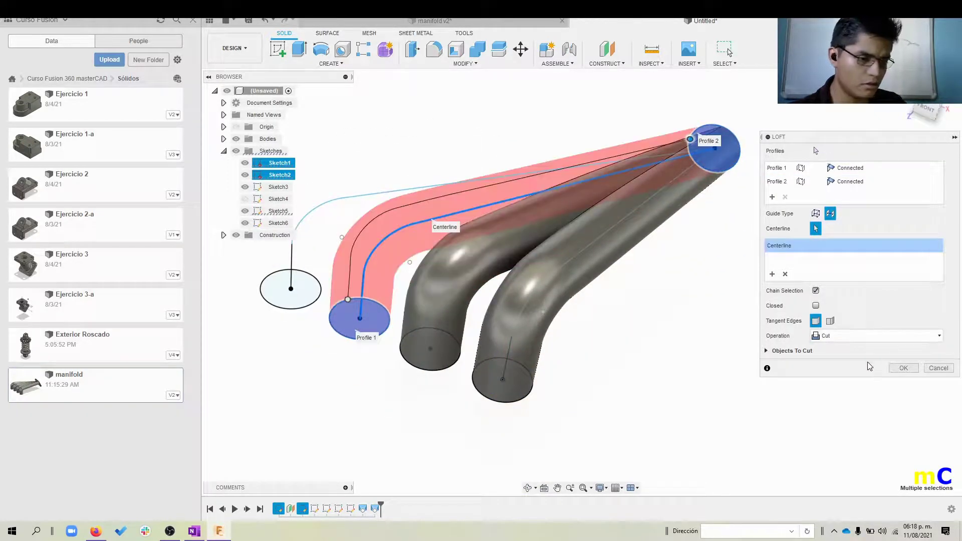
click(885, 345)
click(904, 368)
Loft the fourth pipe from the last circle to the collector end along the remaining curve, joined
right_click(712, 360)
click(714, 333)
click(308, 293)
mouse_move(640, 288)
shift+middle_down()
mouse_move(651, 276)
mouse_move(603, 239)
shift+middle_up()
click(658, 198)
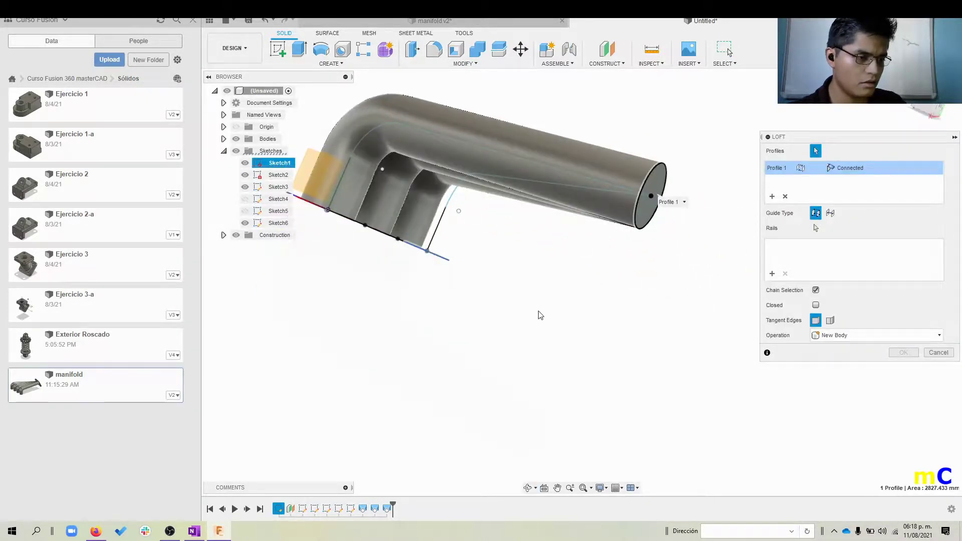
shift+middle_drag(470, 337, 651, 281)
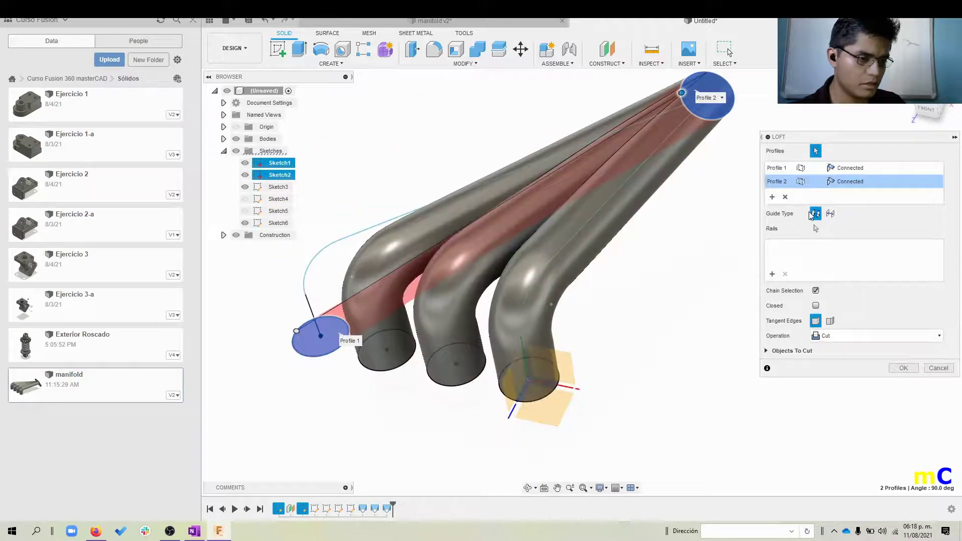
click(830, 214)
click(334, 246)
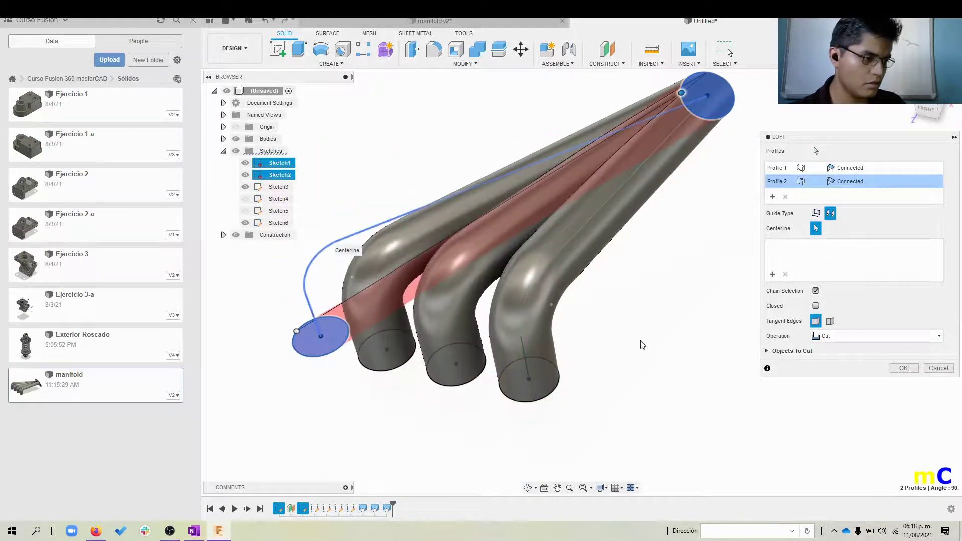
click(862, 336)
click(855, 354)
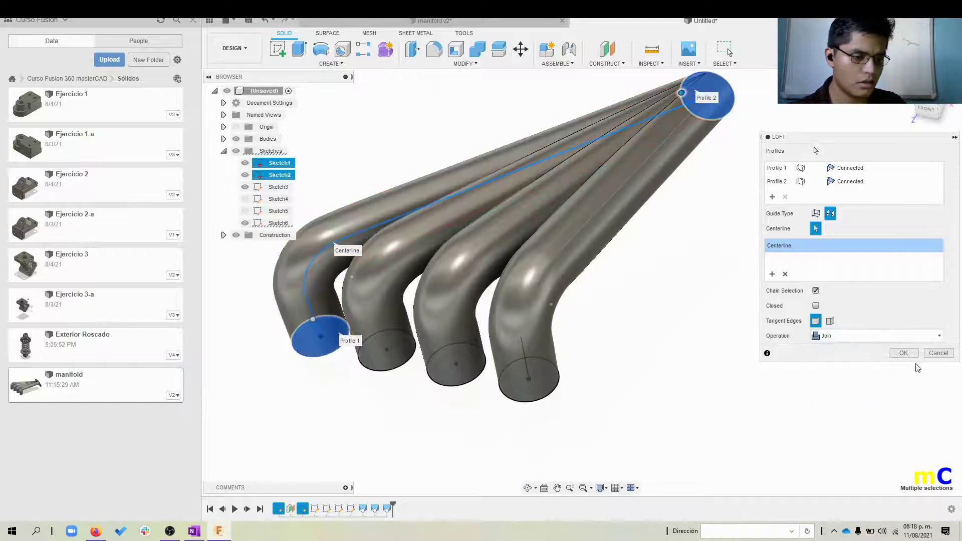
click(905, 354)
mouse_move(843, 324)
shift+middle_down()
mouse_move(810, 272)
mouse_move(822, 286)
shift+middle_up()
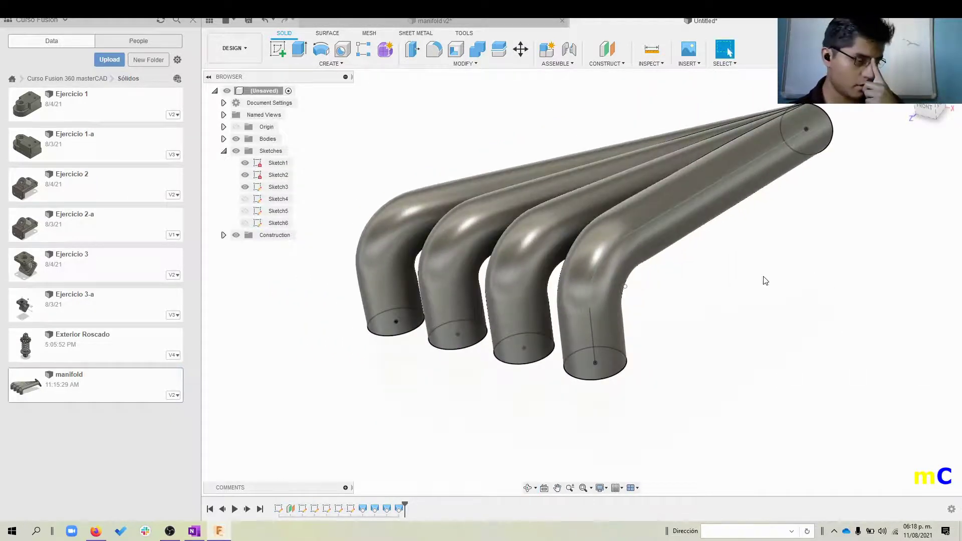
Start a shell and select the four pipe end faces and the collector end face to open
click(455, 49)
shift+middle_drag(663, 355, 551, 226)
click(529, 153)
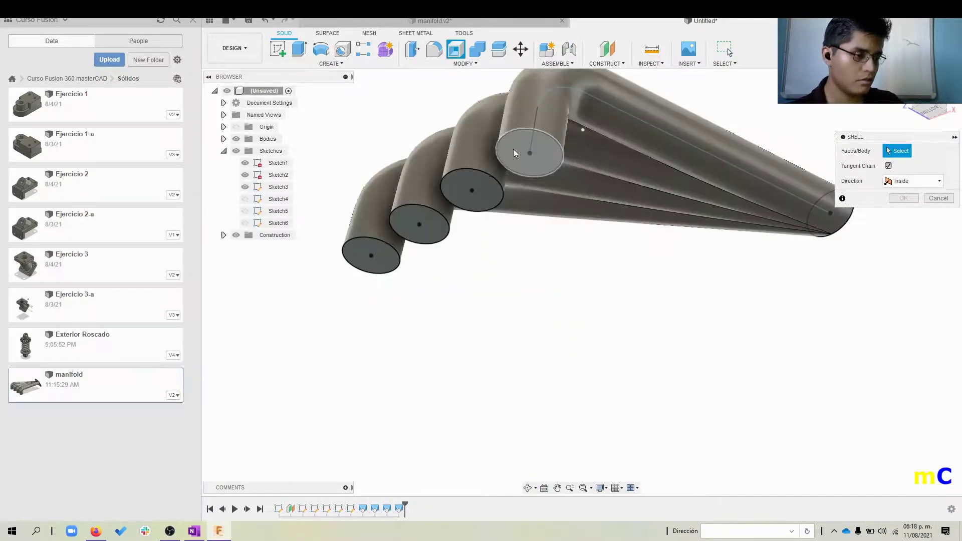
click(461, 191)
click(406, 221)
click(371, 258)
mouse_move(711, 342)
middle_down()
mouse_move(676, 336)
mouse_move(637, 300)
middle_up()
click(679, 214)
Set the shell wall thickness to 4 mm and apply it
text(4)
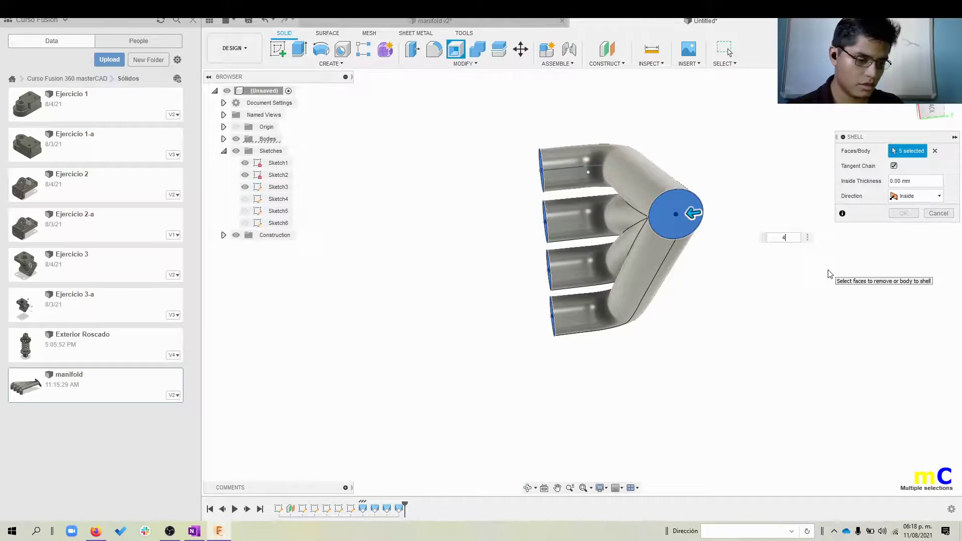
key(Return)
text(6)
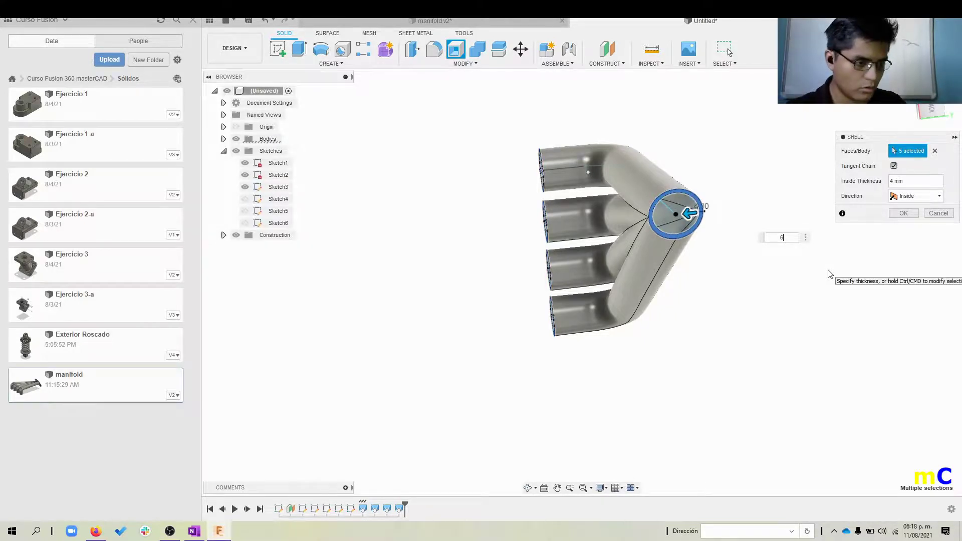
key(Return)
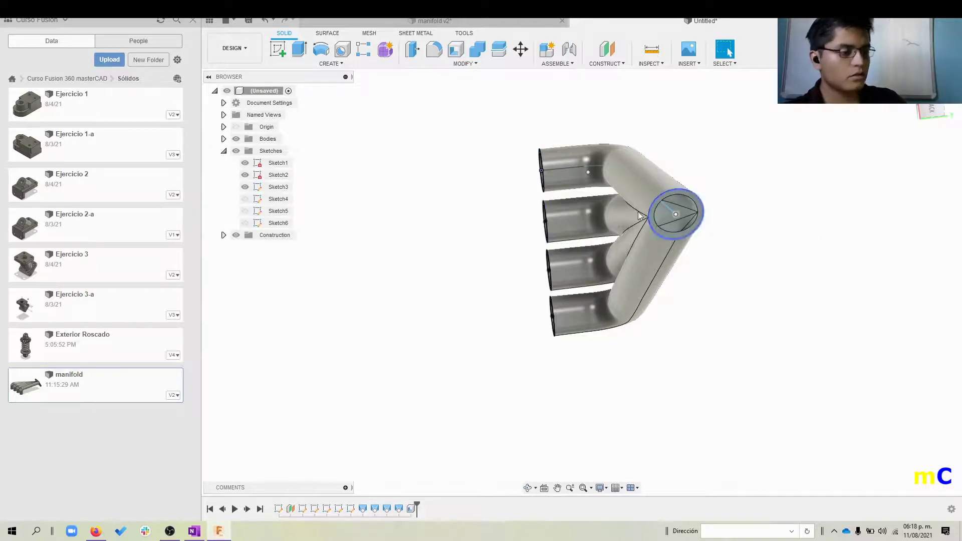
shift+middle_drag(534, 216, 676, 256)
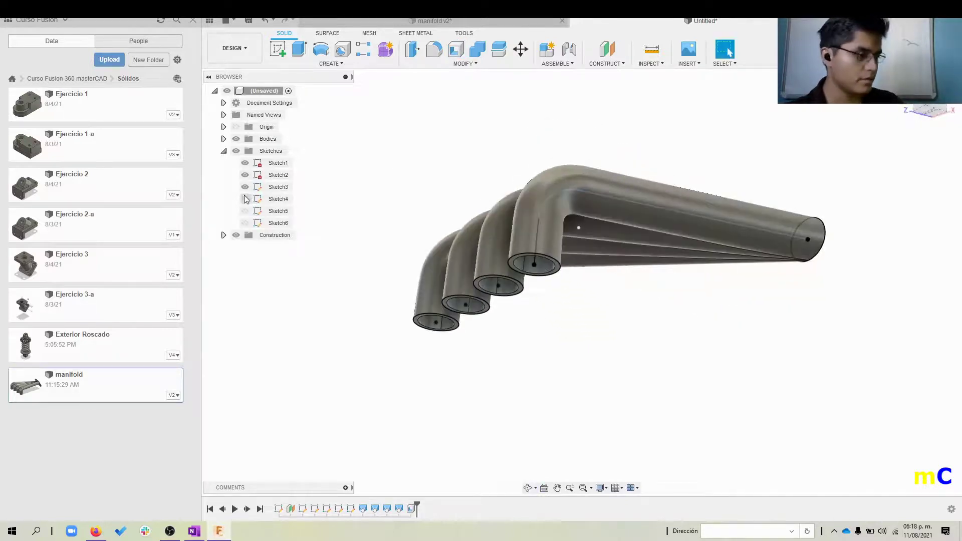
Hide Sketch1 and Sketch3 in the Browser and collapse the sketches list
click(245, 164)
click(245, 187)
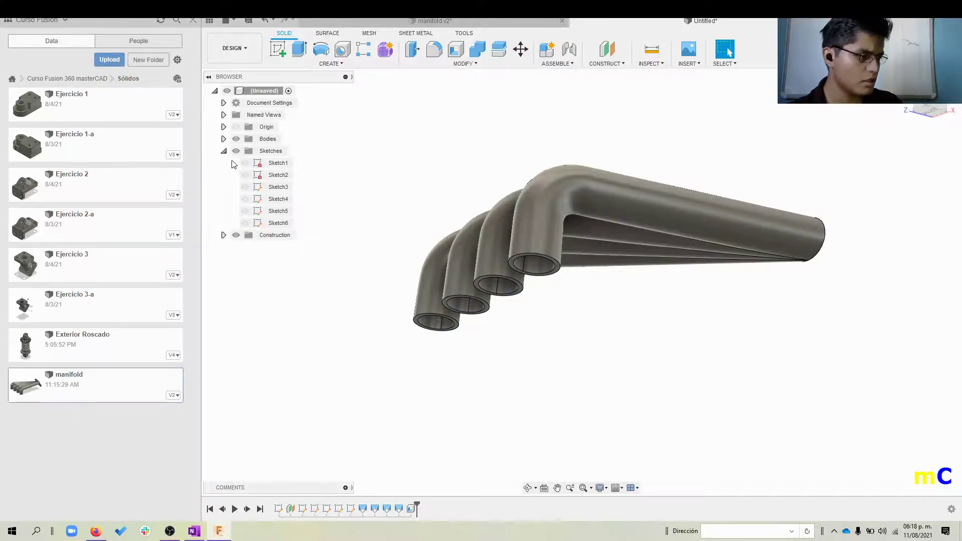
click(223, 151)
Start a new sketch on the collector's ring-shaped end face
mouse_move(673, 166)
shift+middle_down()
mouse_move(657, 185)
mouse_move(621, 146)
mouse_move(626, 174)
mouse_move(579, 161)
mouse_move(556, 180)
shift+middle_up()
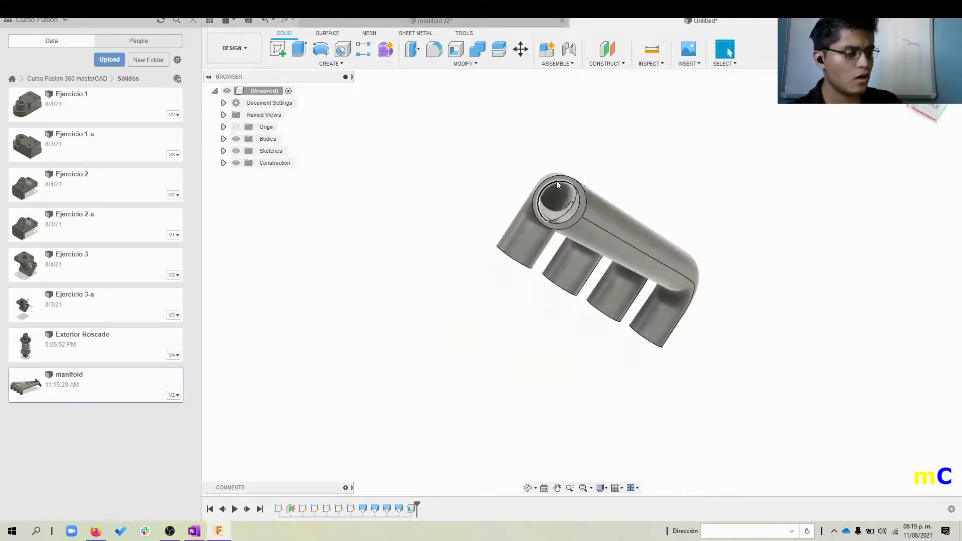
scroll(594, 203, up, 3)
click(593, 203)
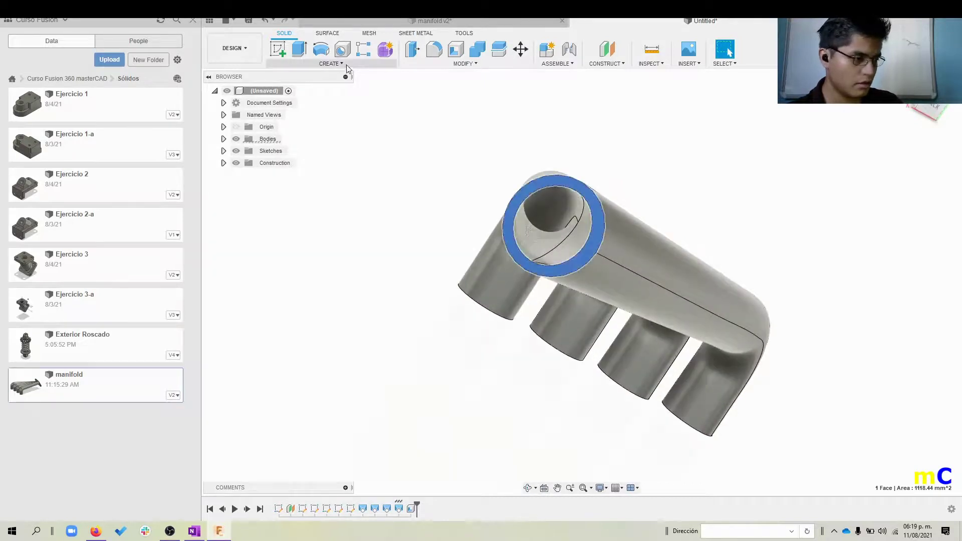
click(277, 46)
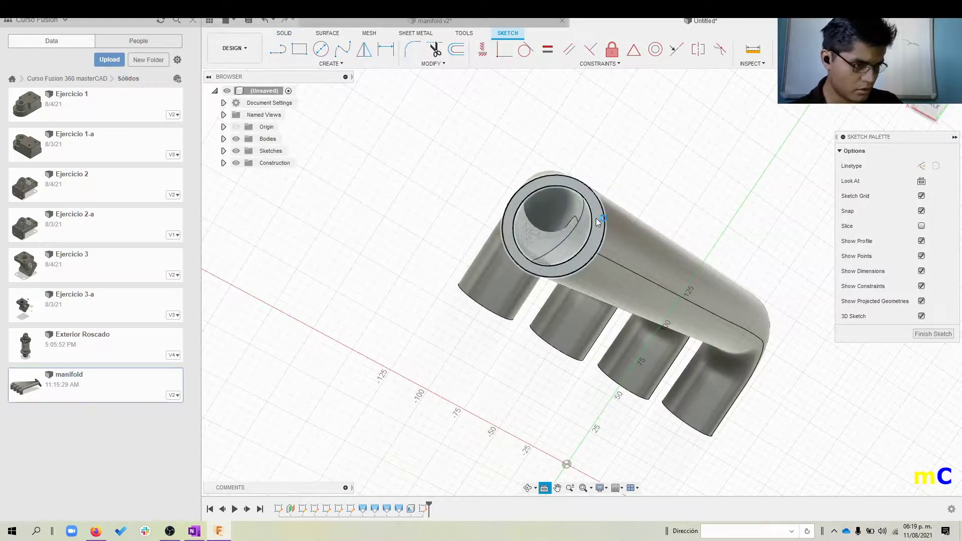
Project the pipe's inner edge and draw a 60 mm diameter circle at the pipe-end centre
click(544, 488)
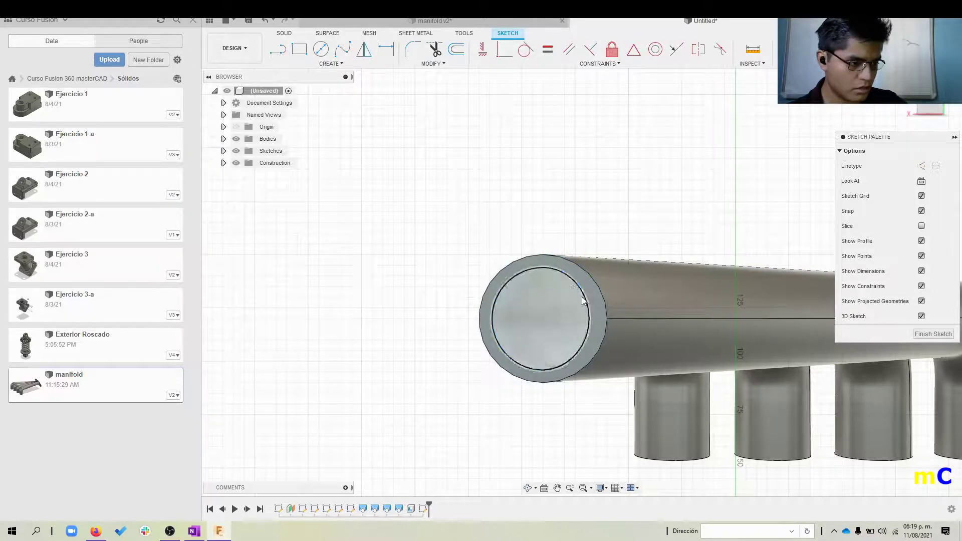
click(590, 332)
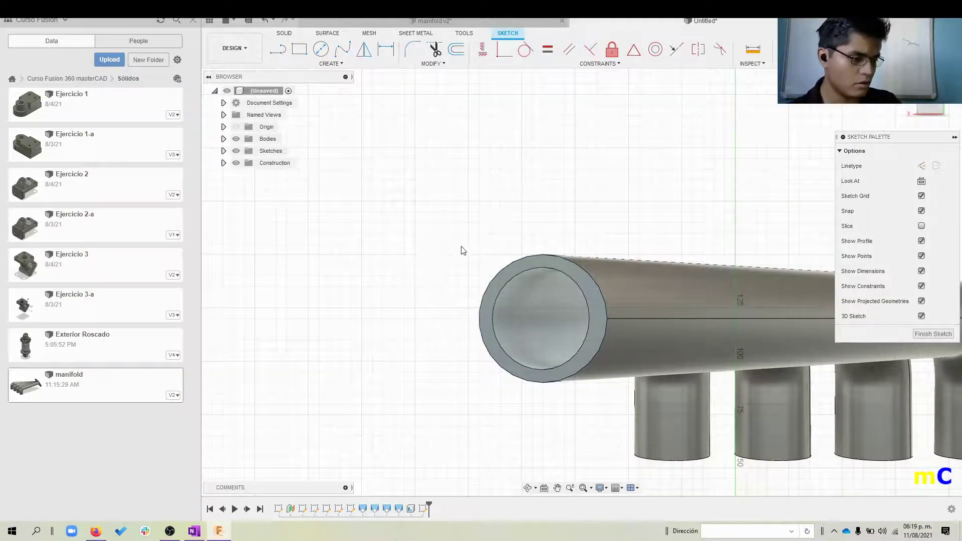
key(c)
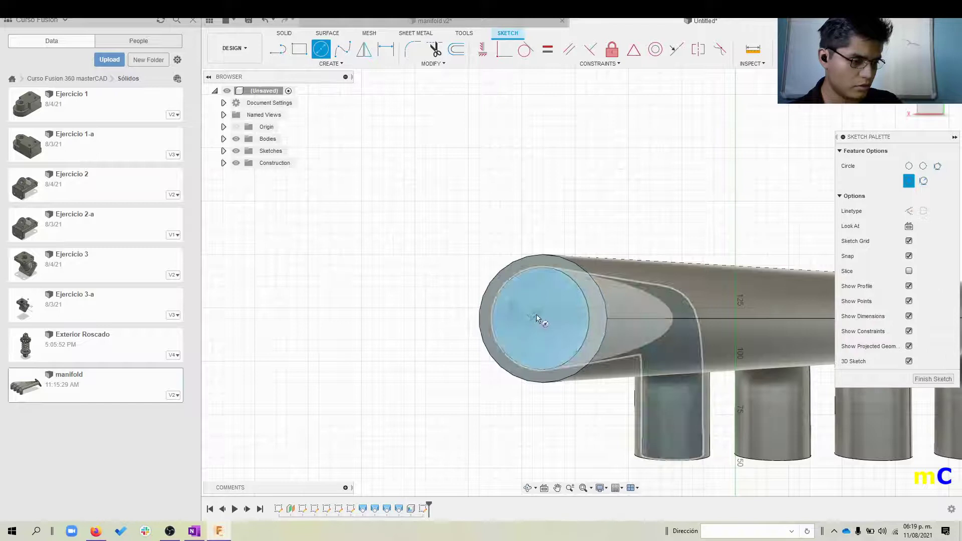
click(543, 319)
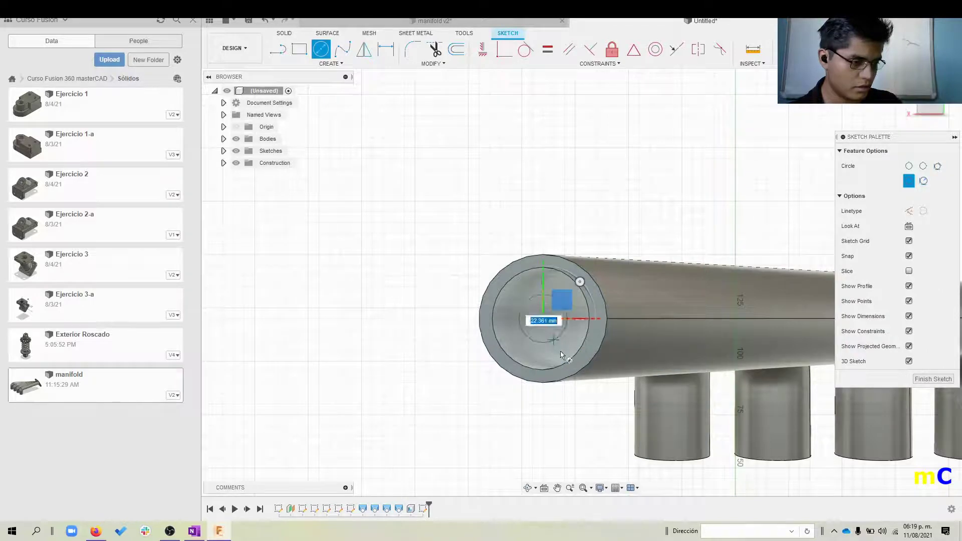
click(576, 379)
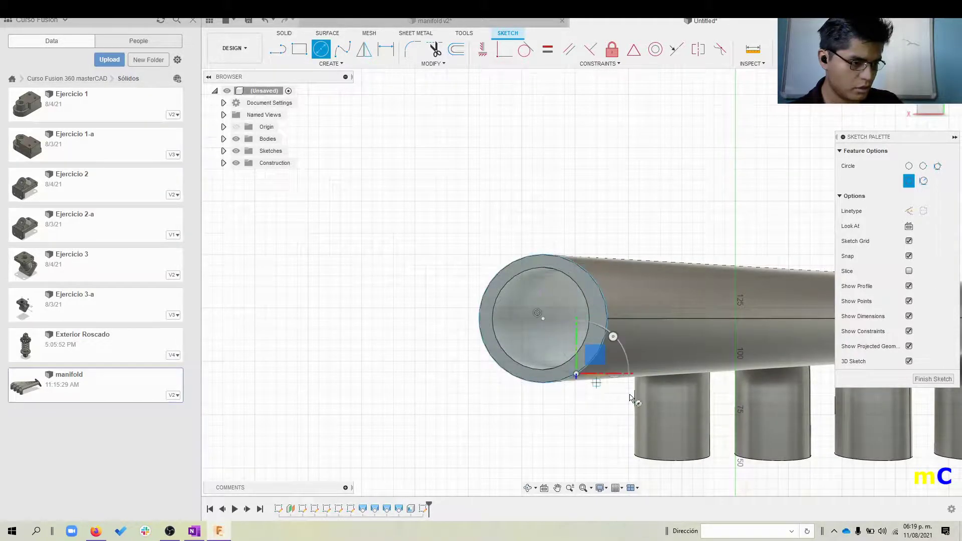
key(d)
click(602, 297)
click(621, 218)
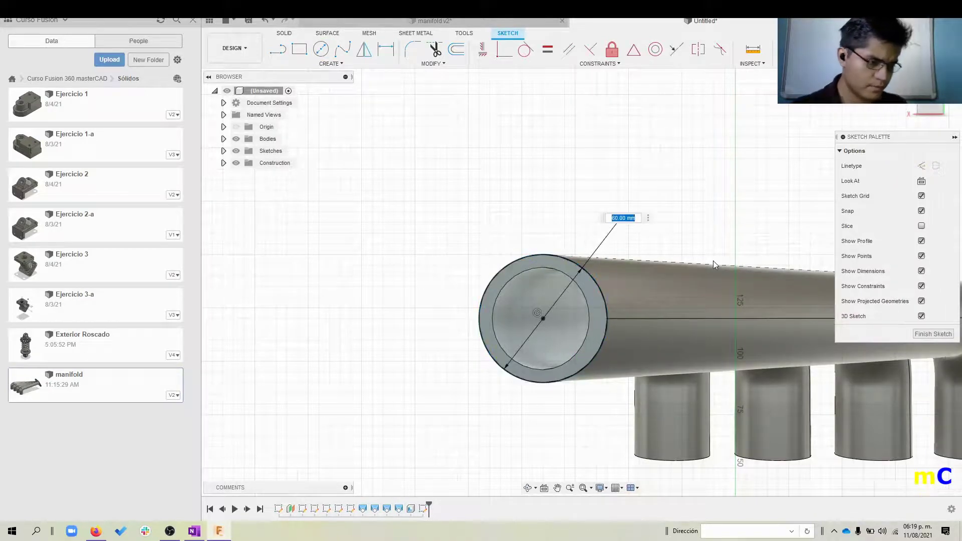
key(Return)
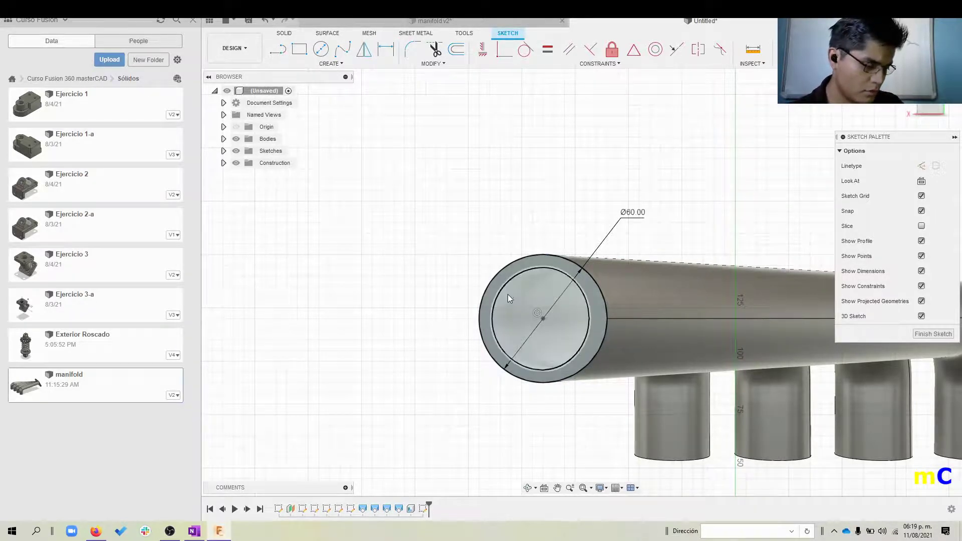
Draw a 55 mm diameter circle centred on the pipe end
key(c)
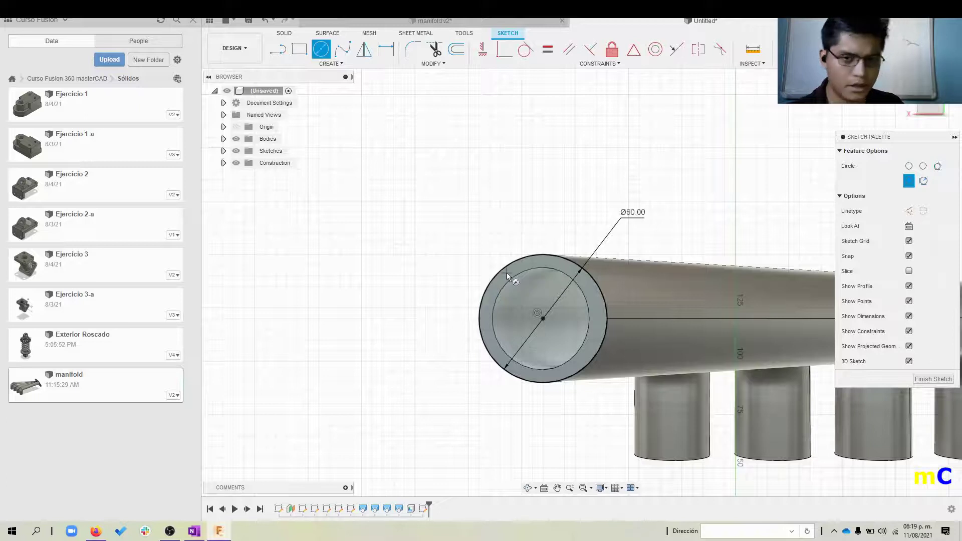
click(506, 272)
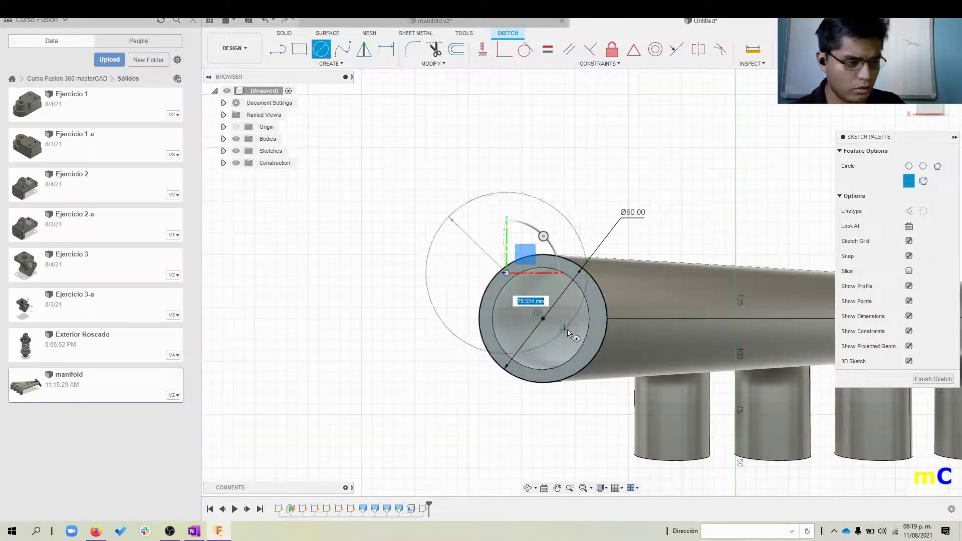
key(Escape)
key(c)
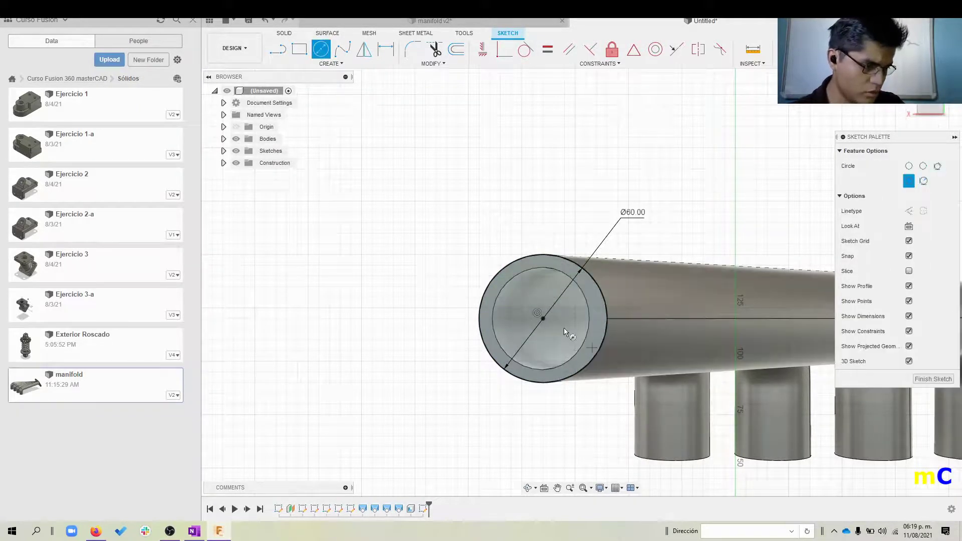
click(543, 318)
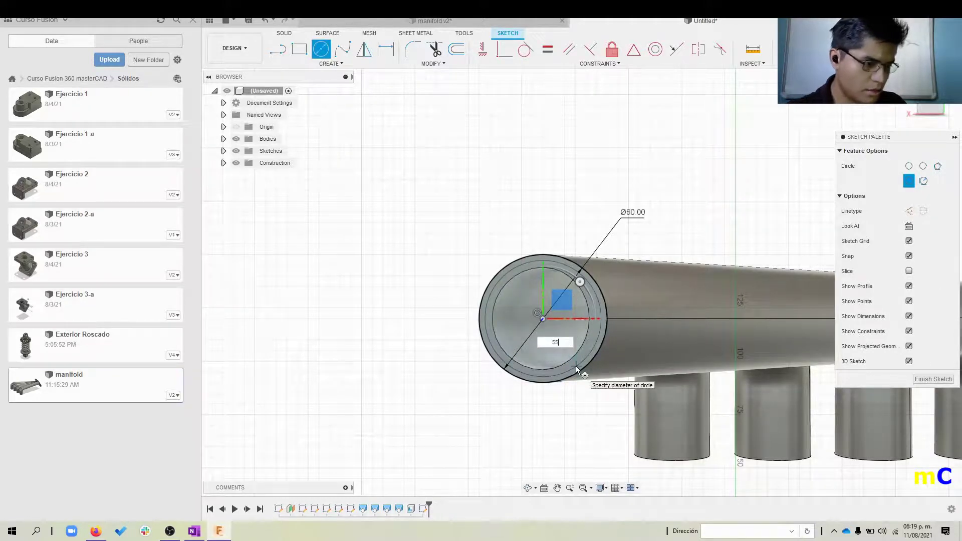
key(Return)
key(Escape)
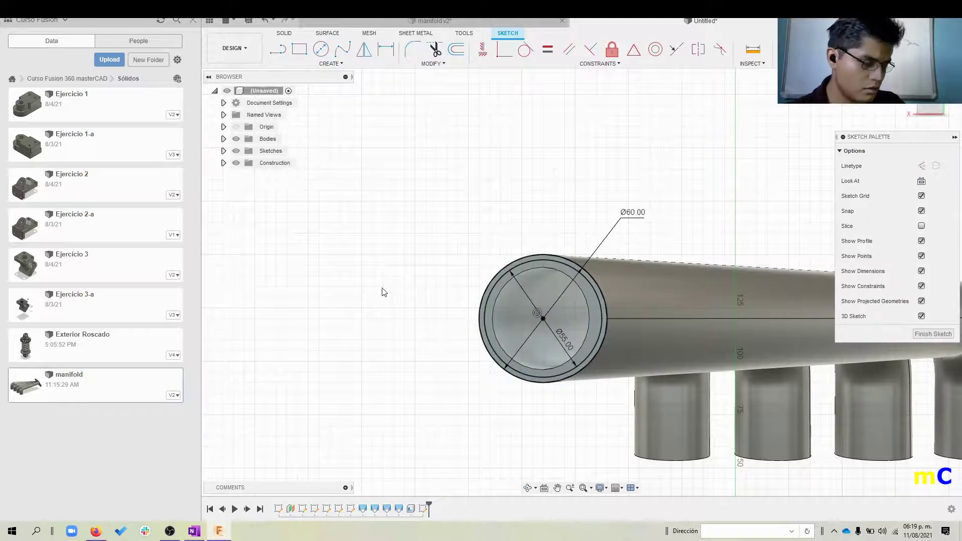
Draw a diagonal construction line constrained to pass through the pipe-end centre
key(l)
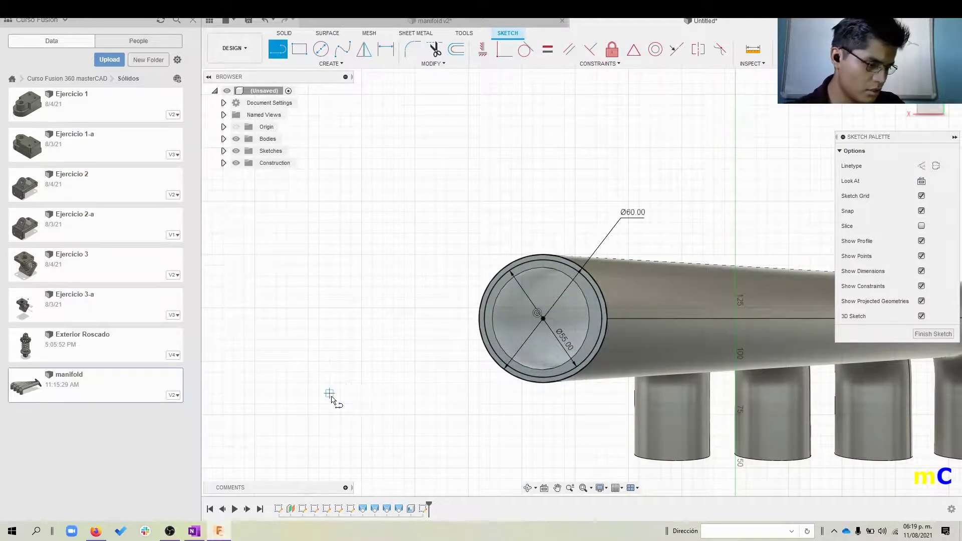
click(329, 393)
click(752, 229)
key(Escape)
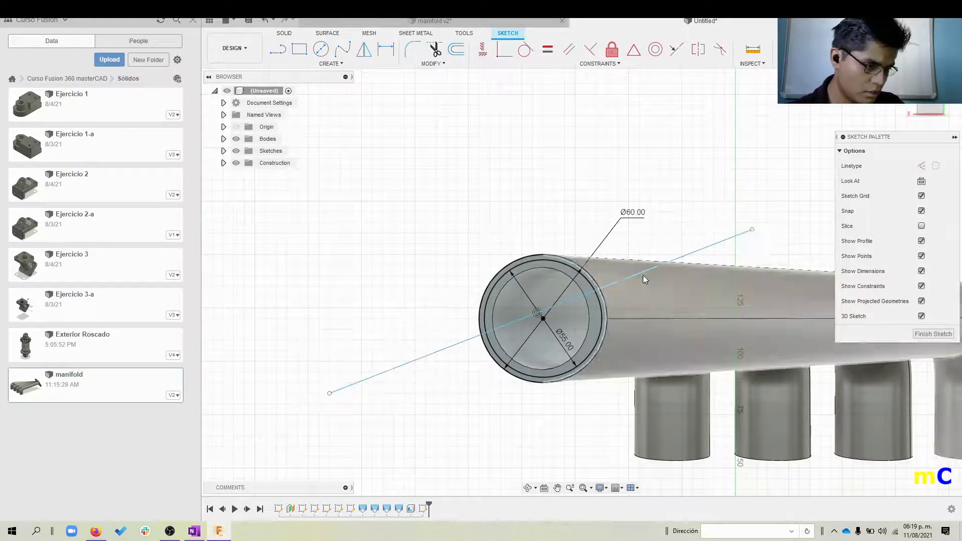
click(636, 271)
ctrl+click(543, 318)
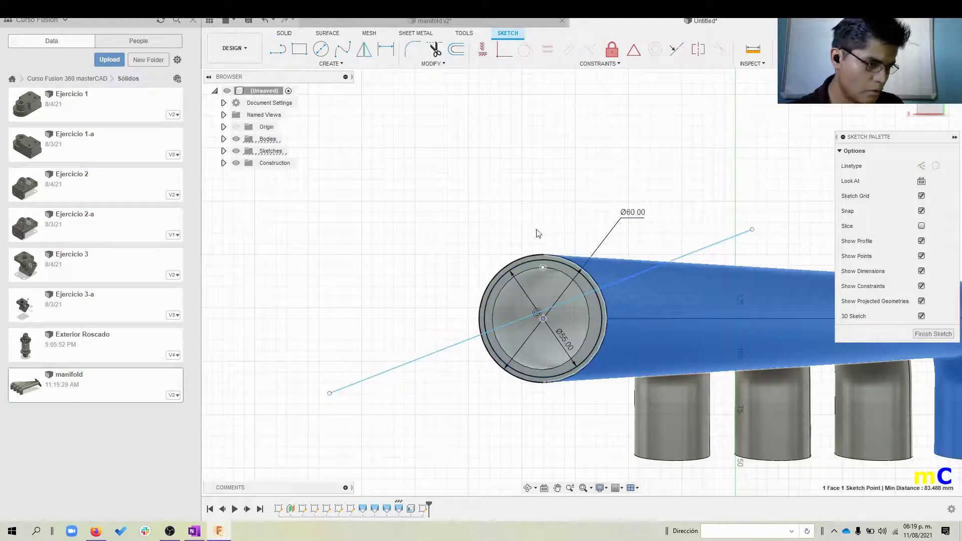
click(503, 49)
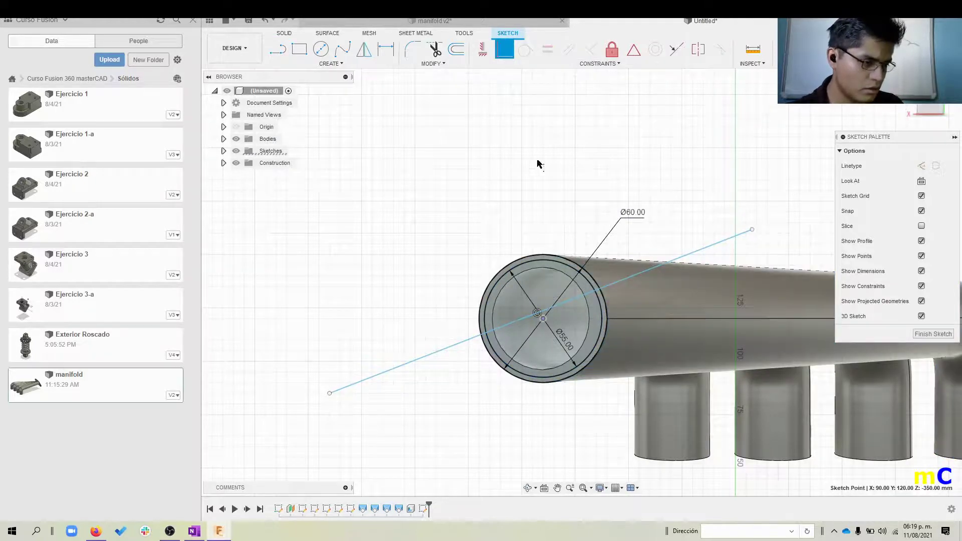
click(537, 314)
click(669, 267)
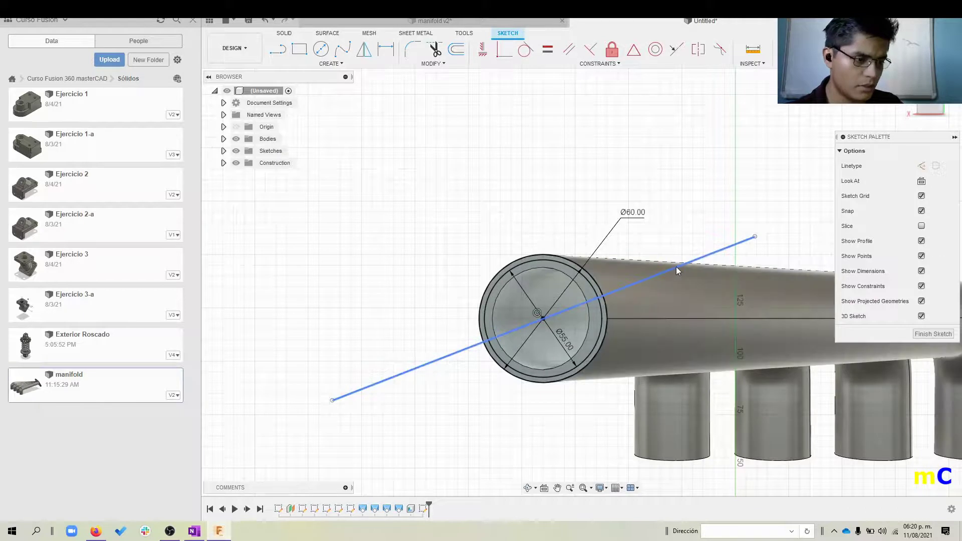
click(921, 166)
Add a second construction line from the centre, perpendicular to the diagonal
key(l)
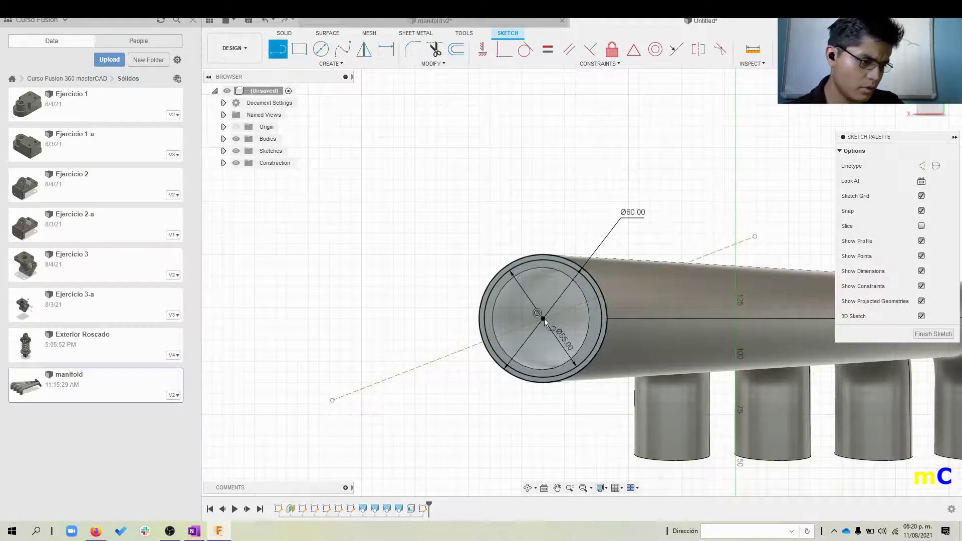
click(538, 314)
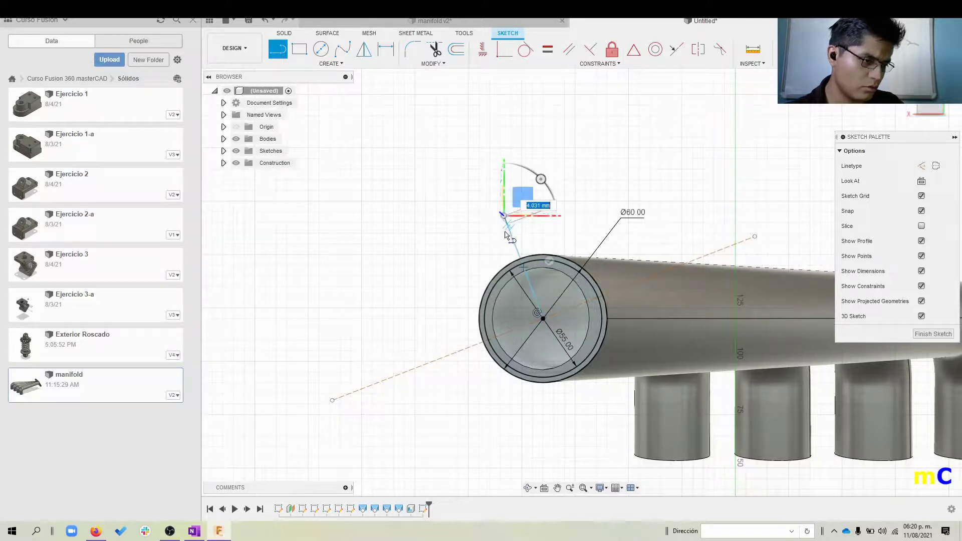
click(504, 216)
key(Escape)
click(921, 166)
click(921, 316)
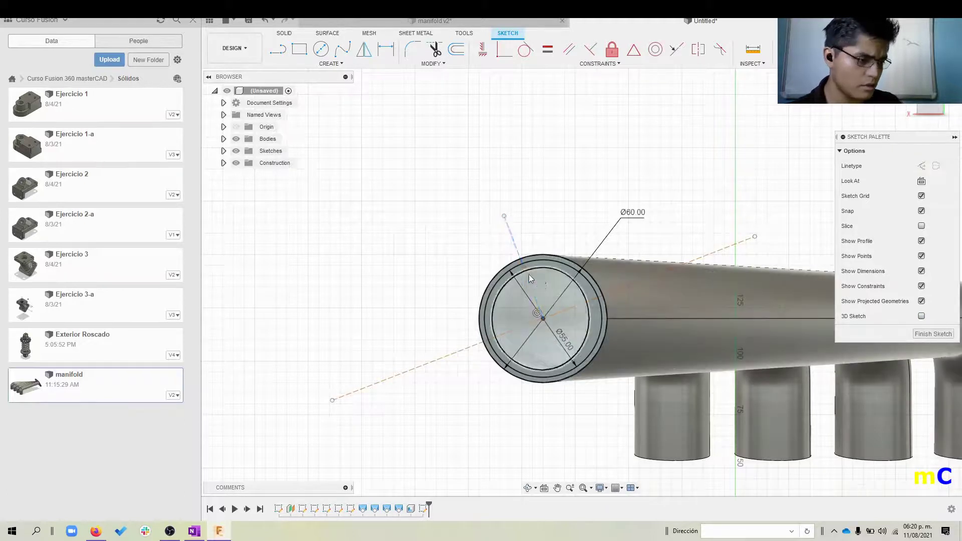
ctrl+click(595, 300)
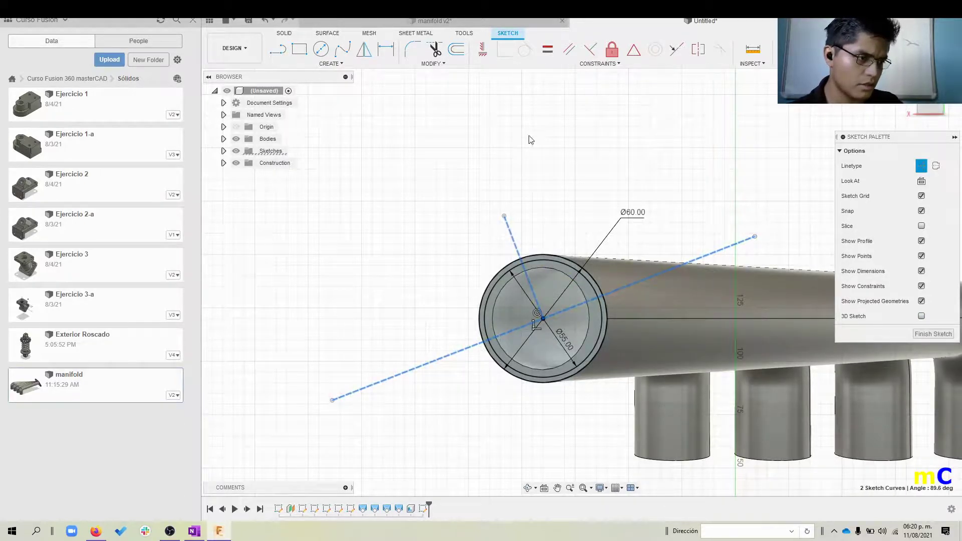
click(590, 49)
key(Escape)
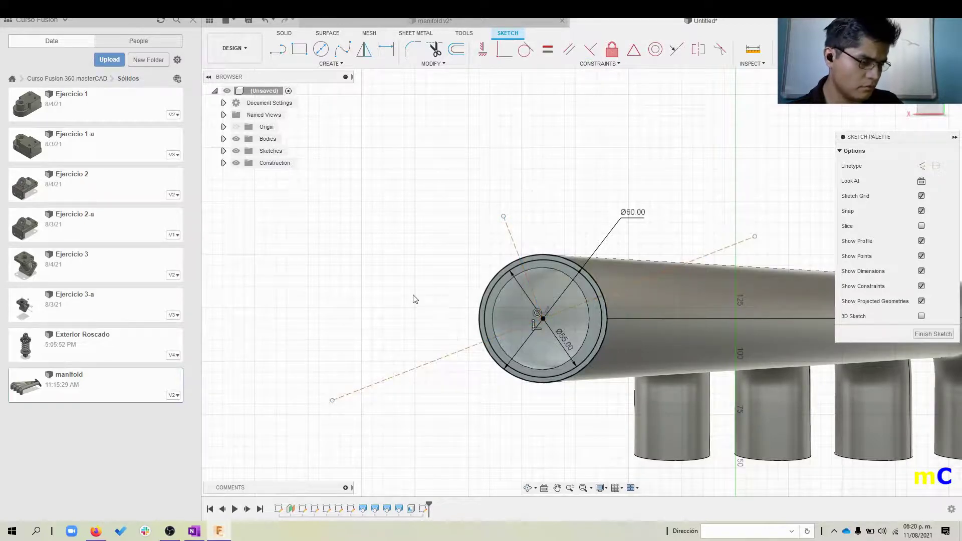
drag(332, 401, 372, 382)
Add a horizontal construction line from the centre and dimension the diagonal at 45° to it
key(d)
key(Escape)
key(l)
click(543, 319)
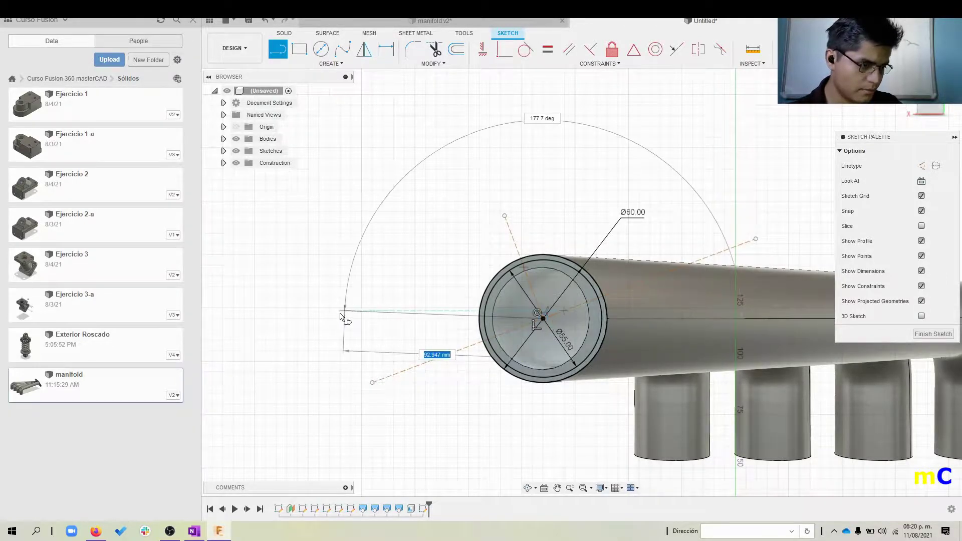
click(329, 318)
key(Escape)
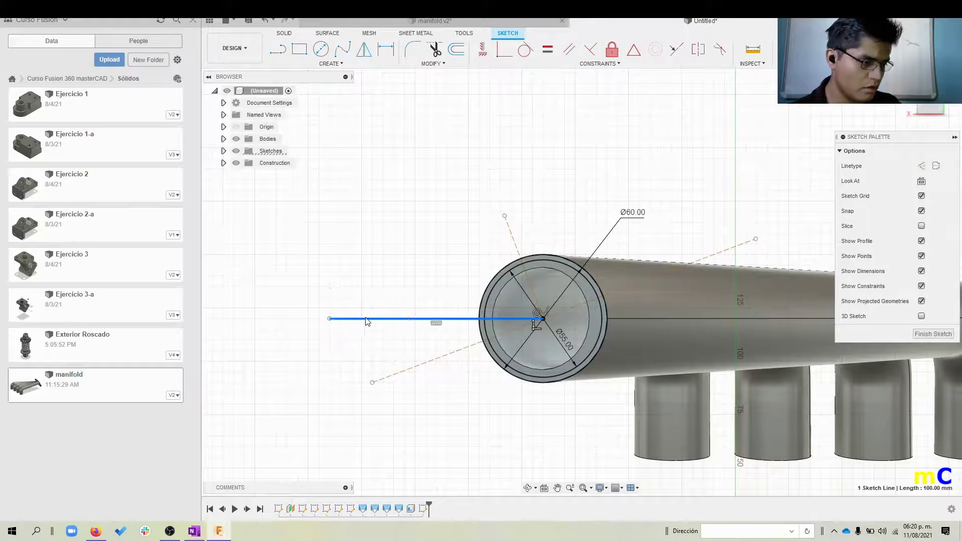
click(921, 166)
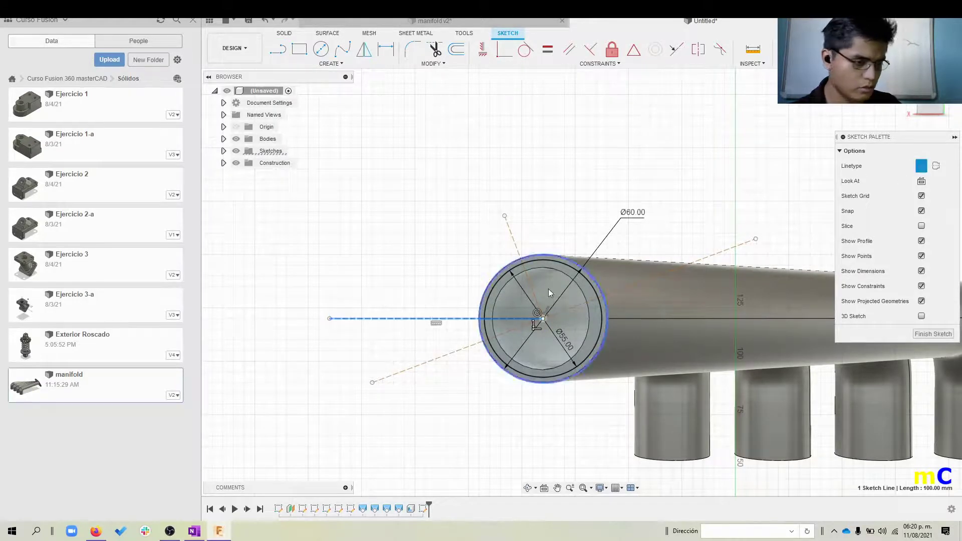
key(d)
click(422, 319)
click(432, 360)
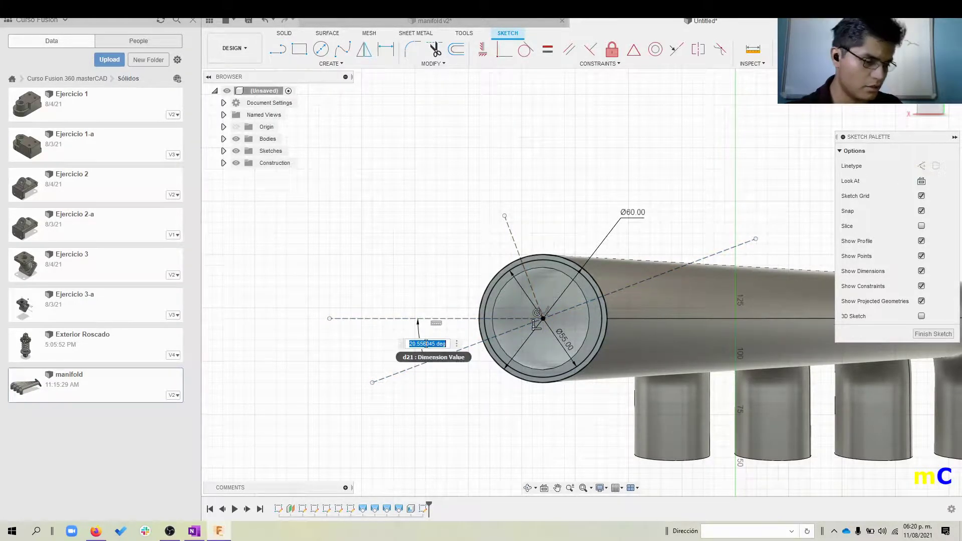
text(45)
key(Return)
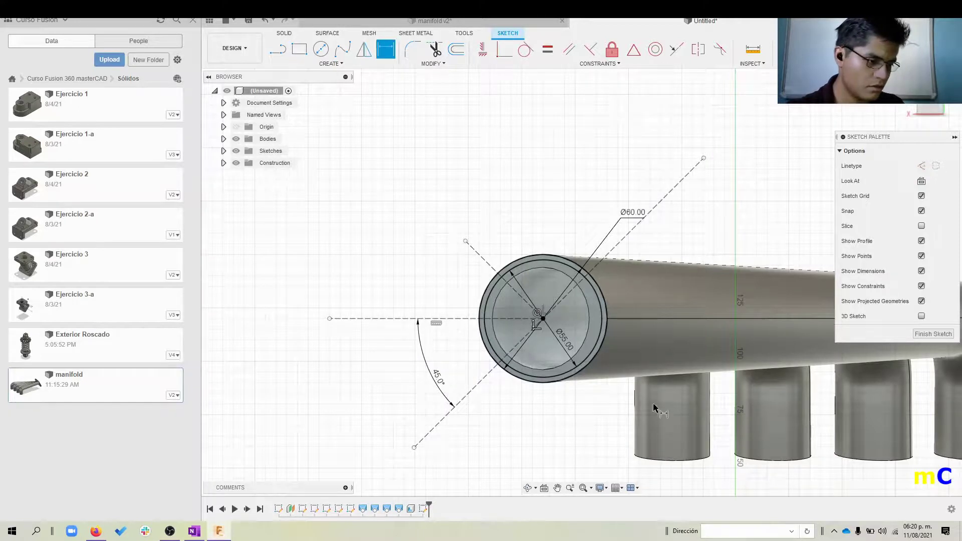
key(Escape)
Begin a 20 mm circle centred at the diagonal line's lower end
scroll(617, 423, down, 3)
scroll(516, 397, up, 1)
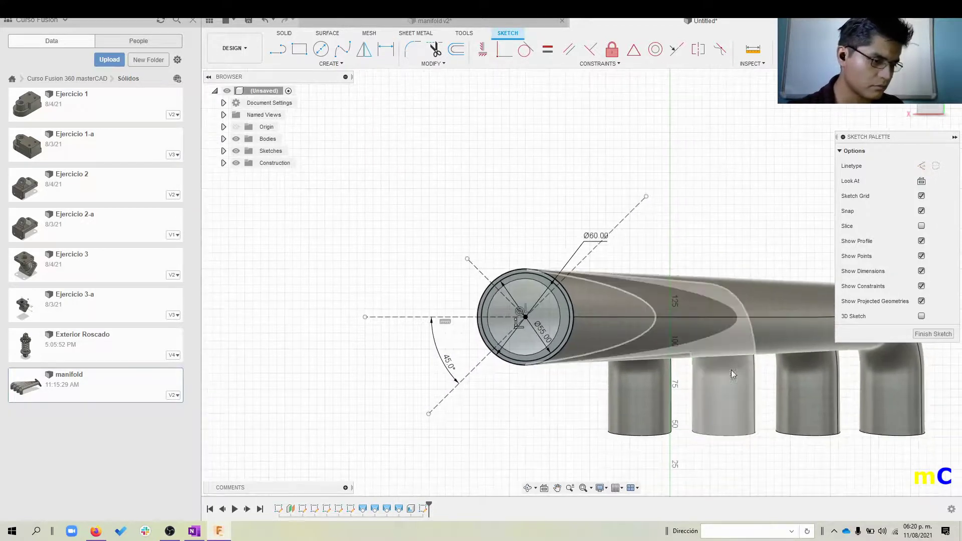
key(c)
click(428, 413)
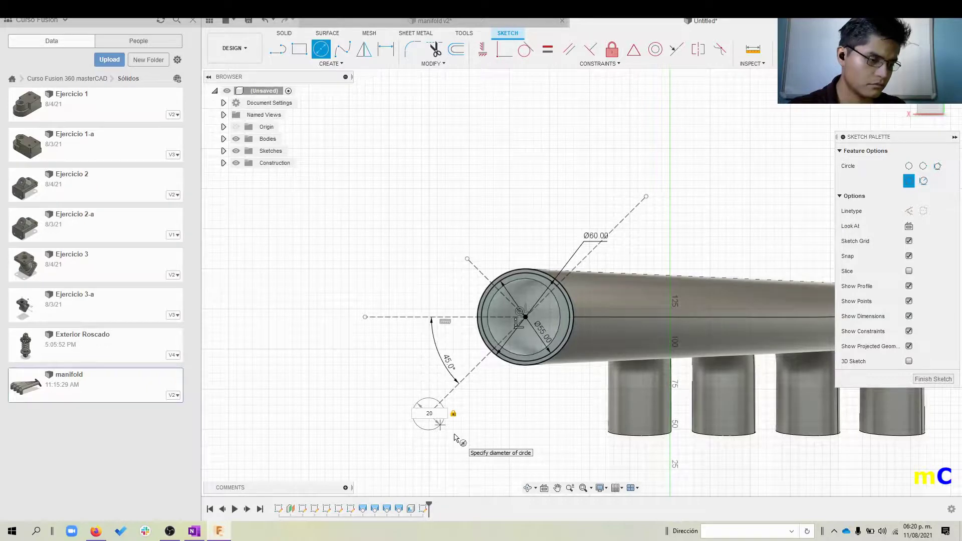
Confirm the Ø20 mm hole circle at the end of the 45° diagonal
key(Return)
scroll(457, 437, up, 1)
scroll(471, 406, up, 1)
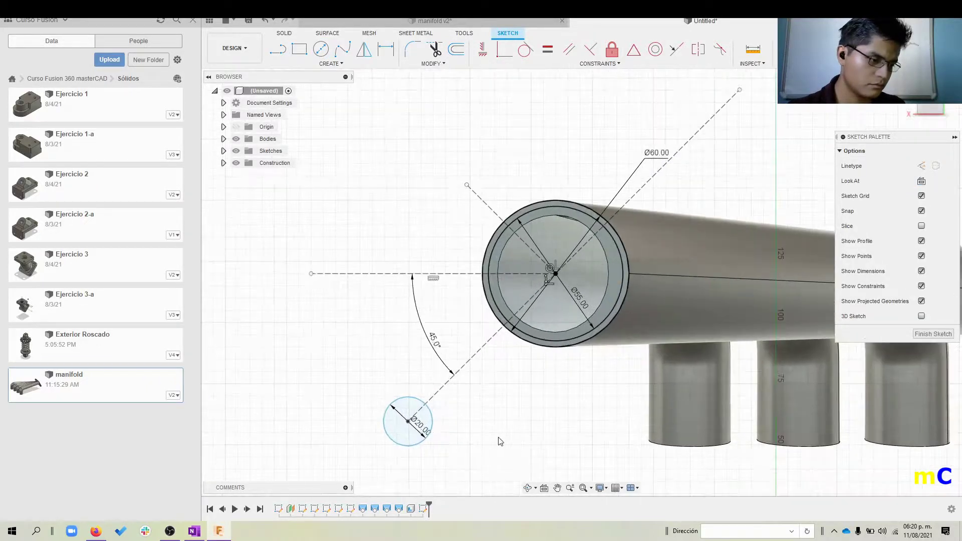
scroll(482, 447, up, 1)
key(c)
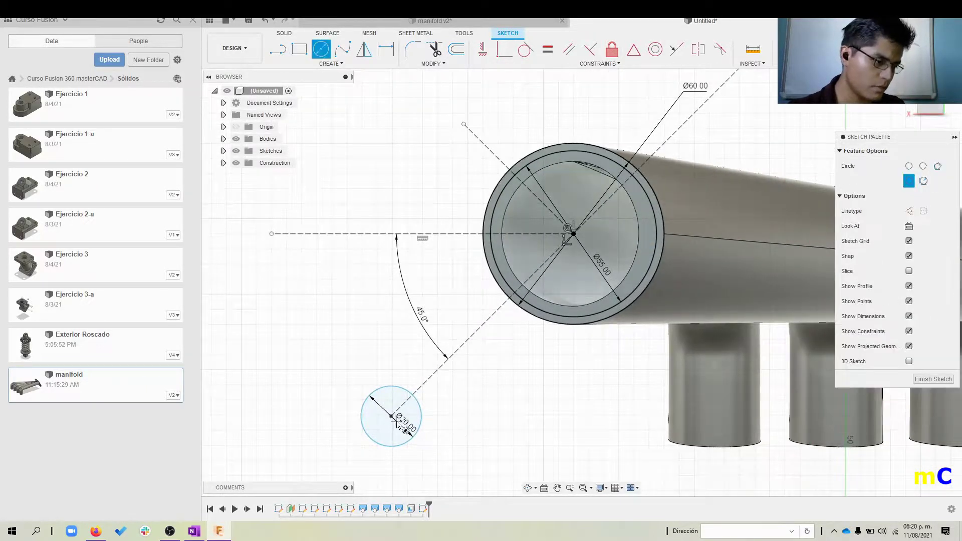
key(Escape)
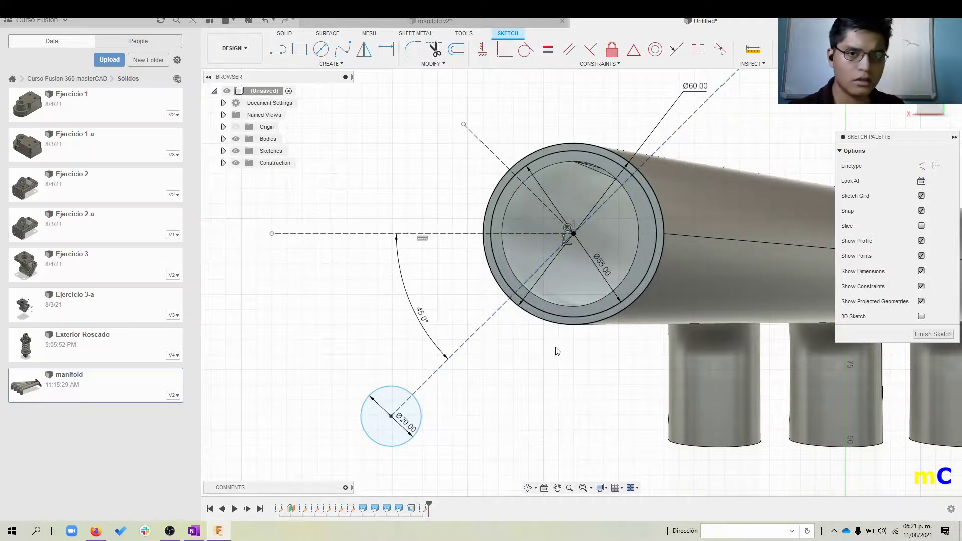
scroll(555, 349, down, 1)
Dimension the long diagonal flange edge line to 150 mm
key(d)
click(571, 245)
click(405, 410)
right_click(528, 417)
key(Escape)
key(Escape)
key(Escape)
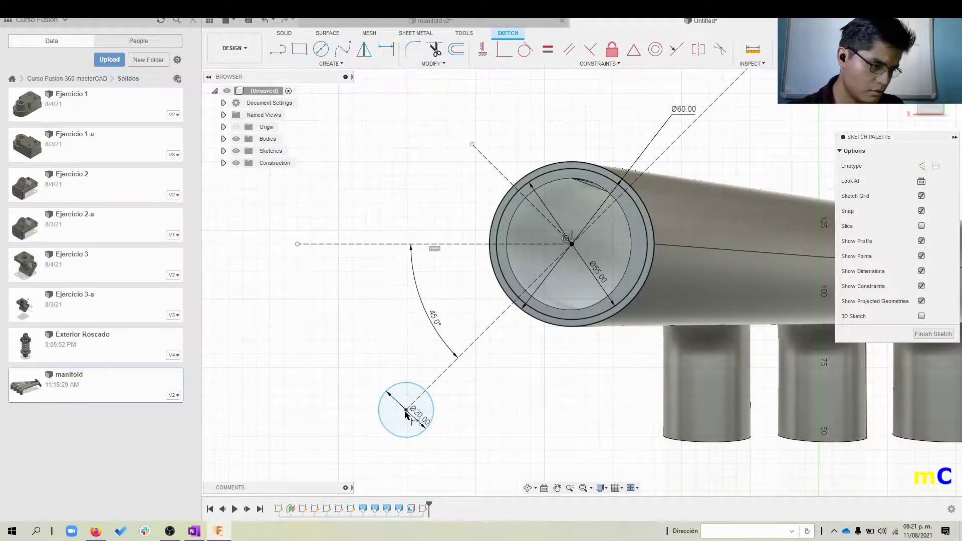
click(571, 244)
key(d)
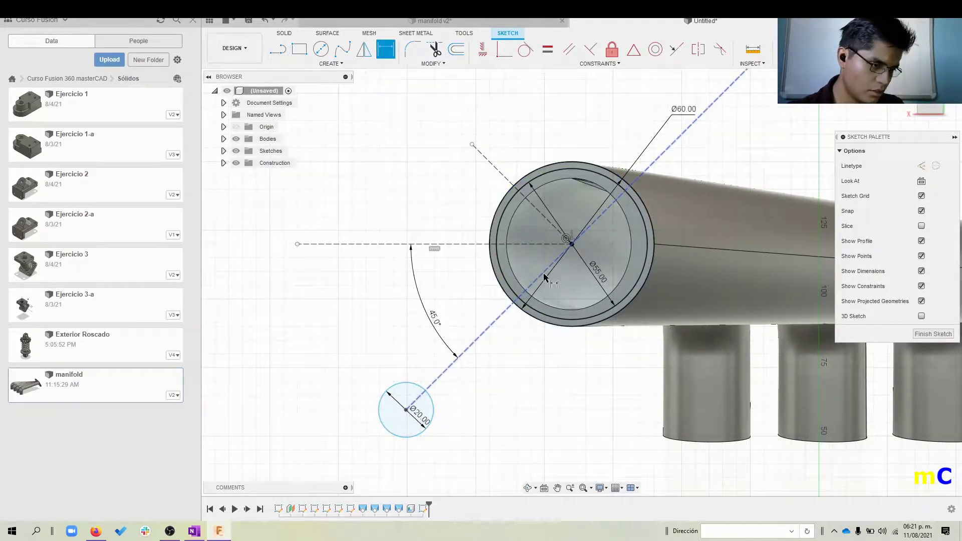
click(506, 310)
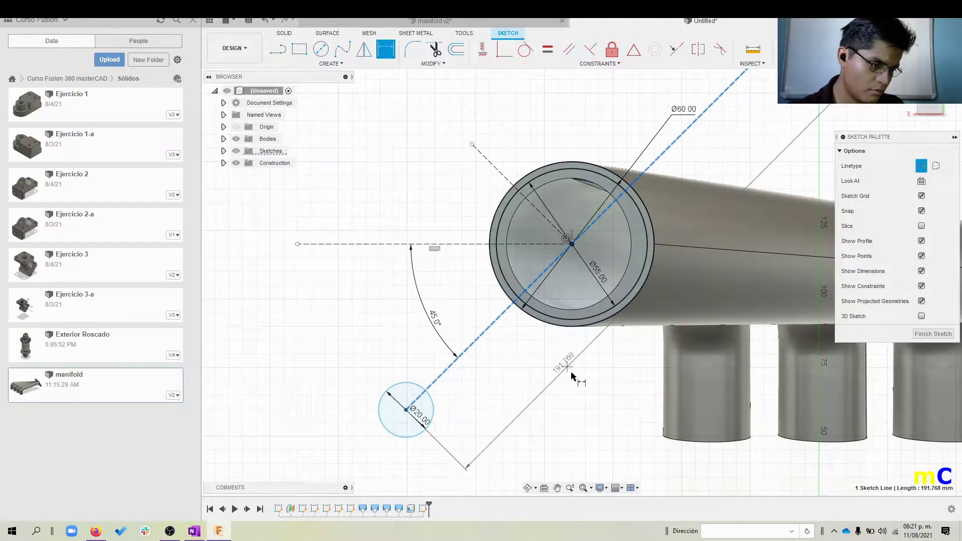
click(586, 398)
text(150)
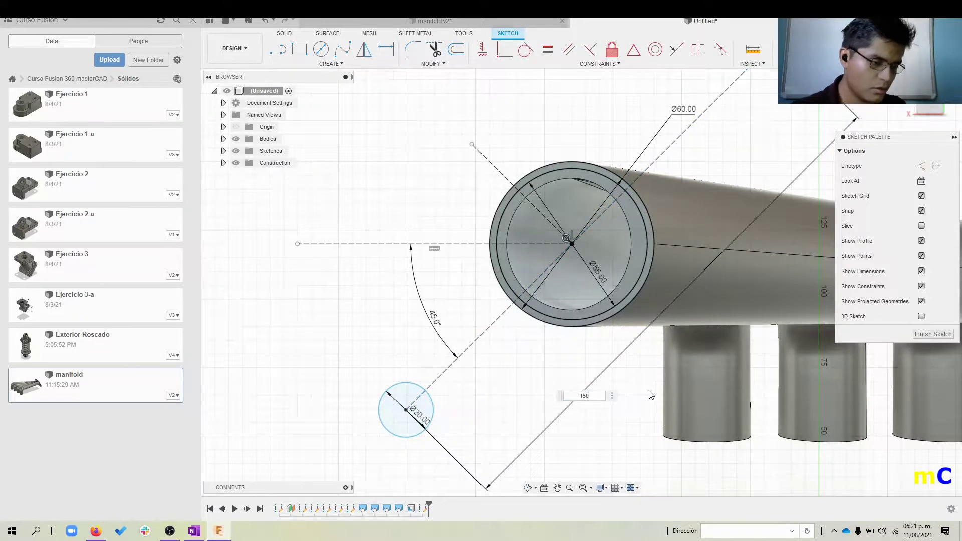
key(Return)
Set the hole centre's distance to the edge line's endpoint to 75 mm (d23/2)
click(572, 244)
click(697, 119)
click(587, 133)
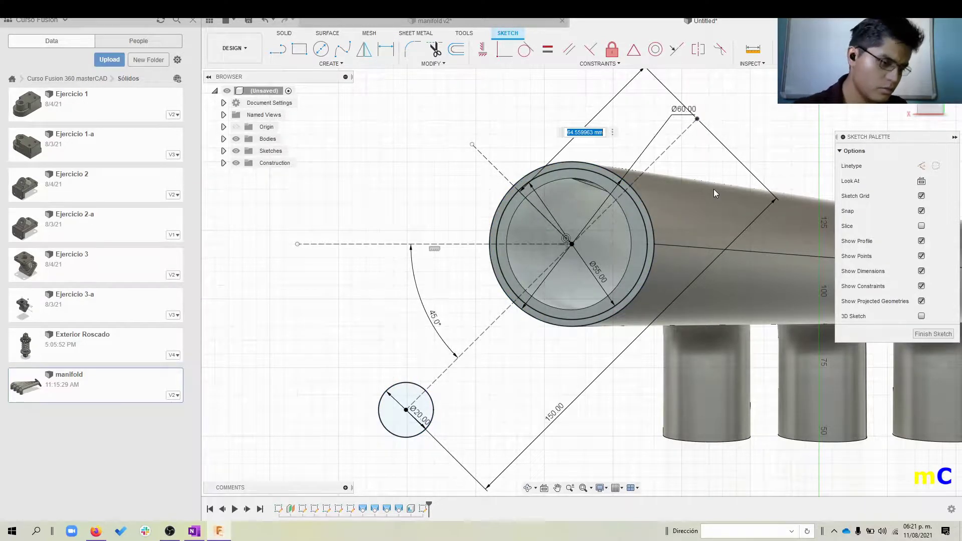
key(BackSpace)
text(d23/2)
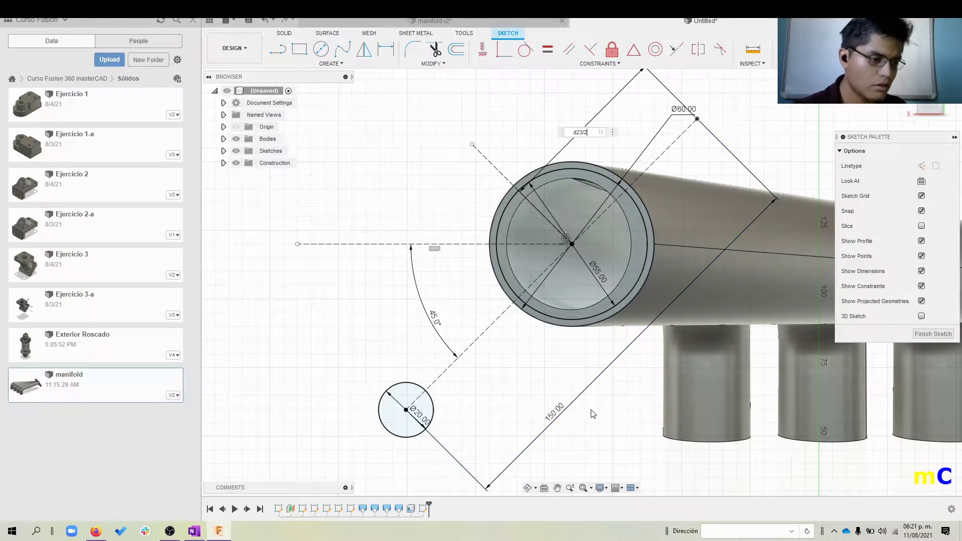
key(Return)
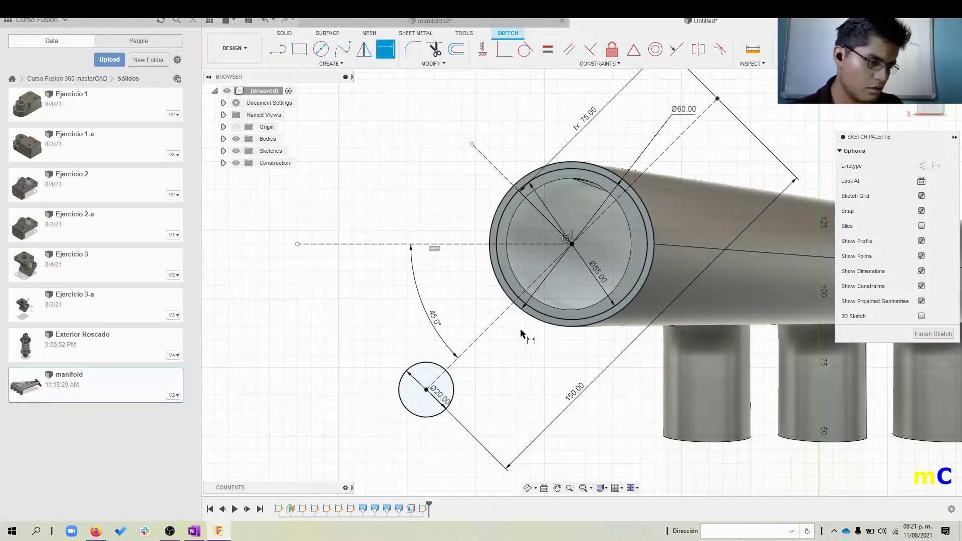
key(Escape)
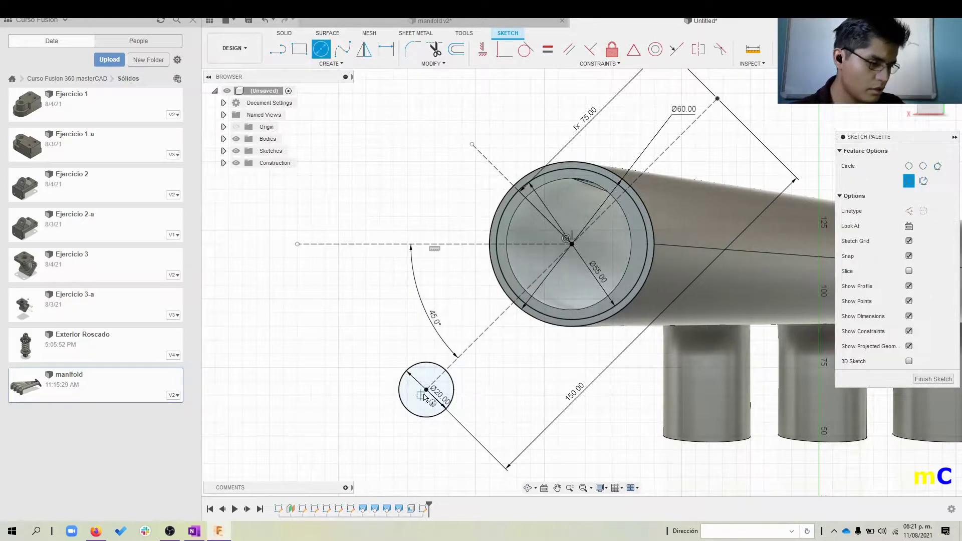
Offset the Ø20 hole circle 6 mm outward
double_click(439, 396)
key(Escape)
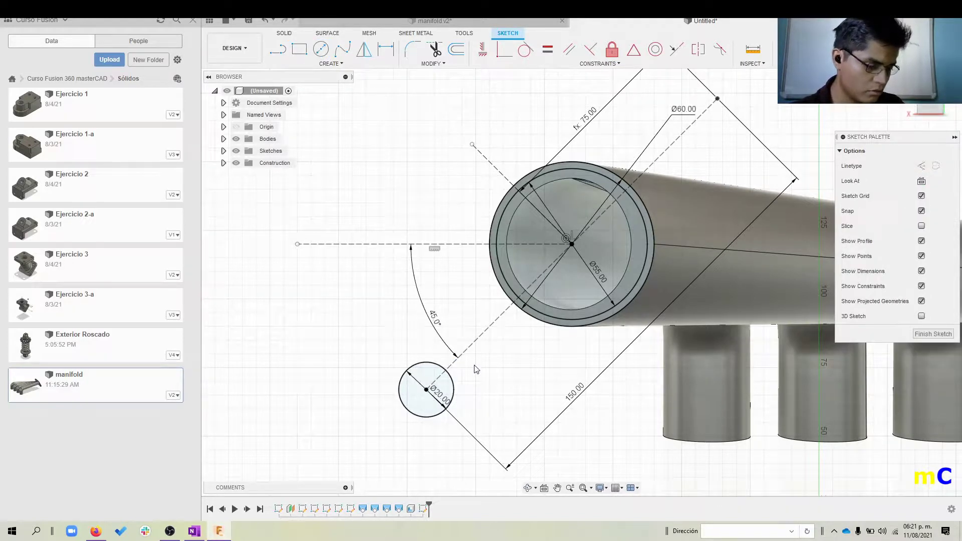
key(o)
click(452, 382)
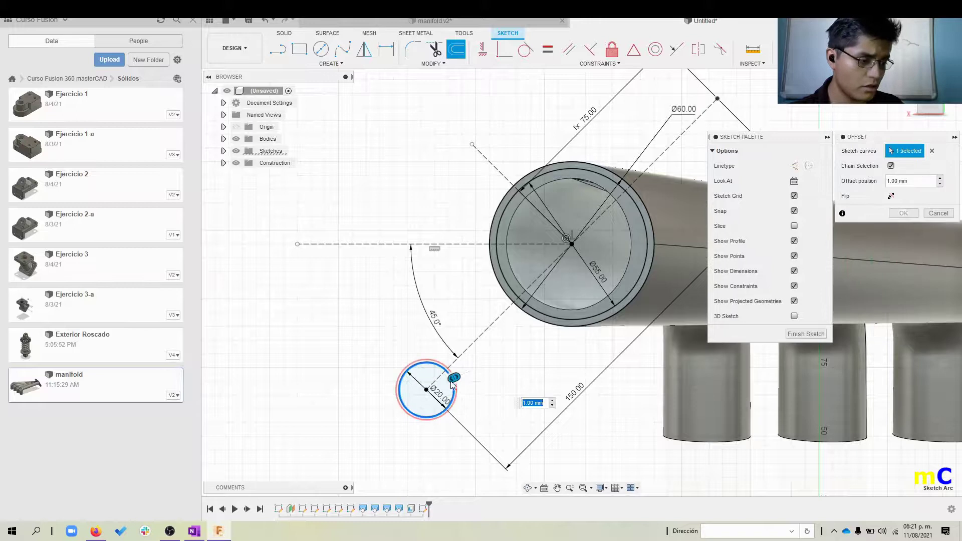
text(-)
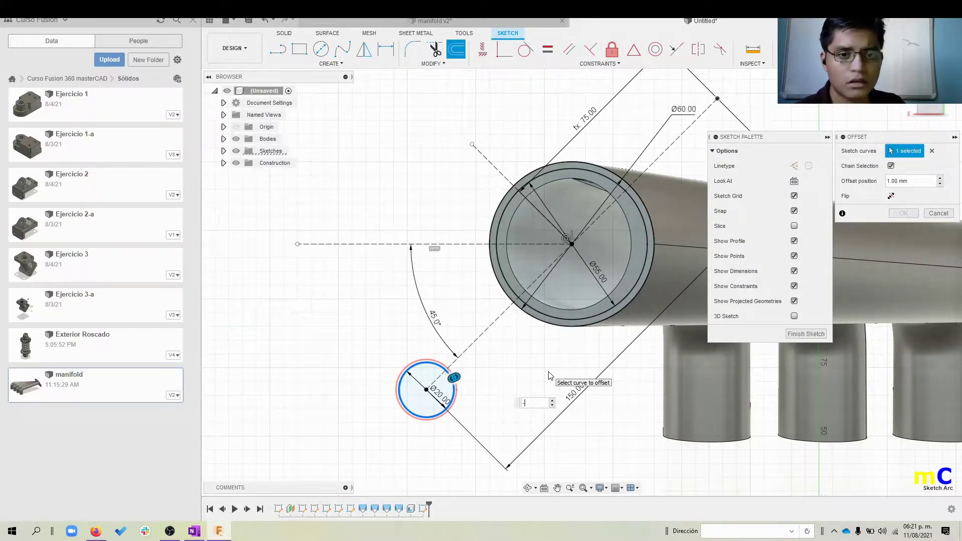
key(BackSpace)
text(6)
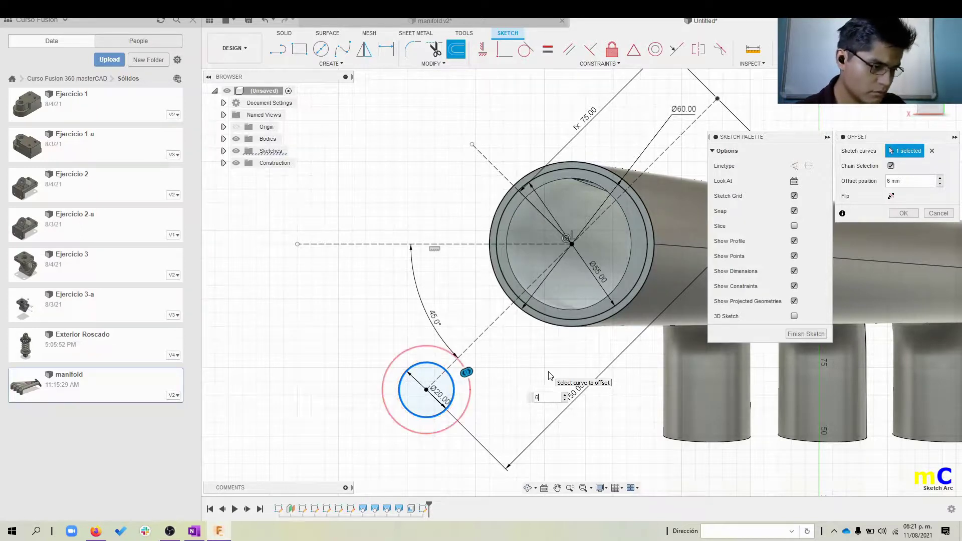
key(Return)
Draw a line tangent to both the small outer circle and the pipe's outer circle
key(l)
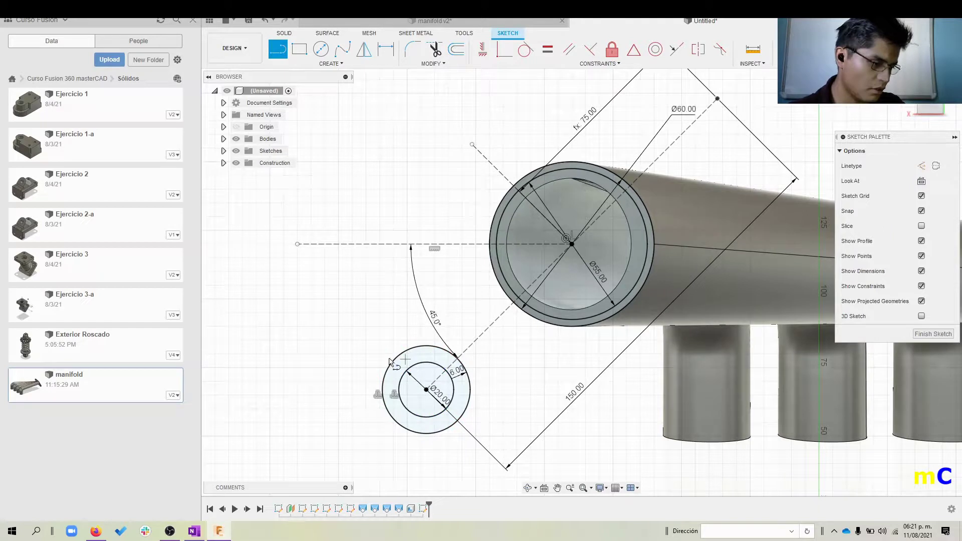
click(390, 364)
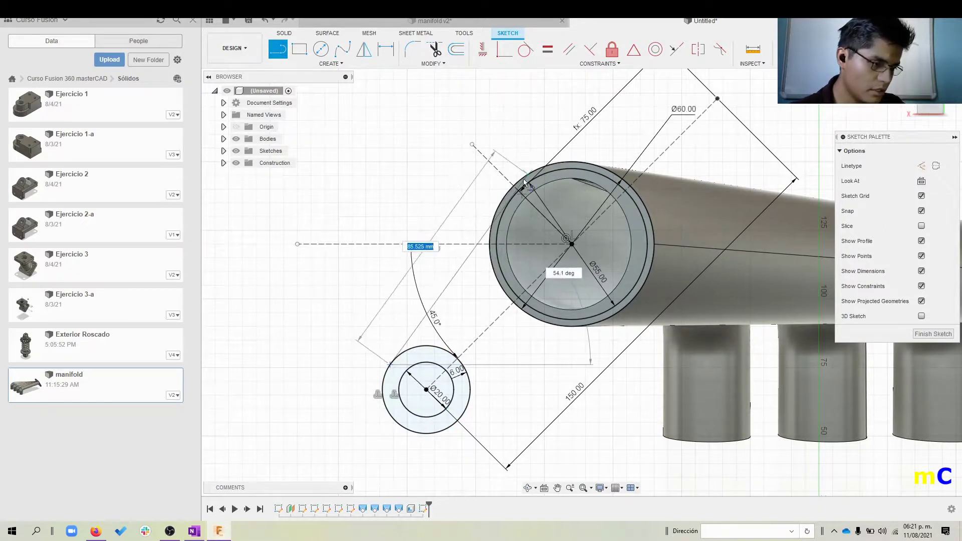
click(511, 189)
key(Escape)
click(526, 49)
click(407, 342)
click(409, 349)
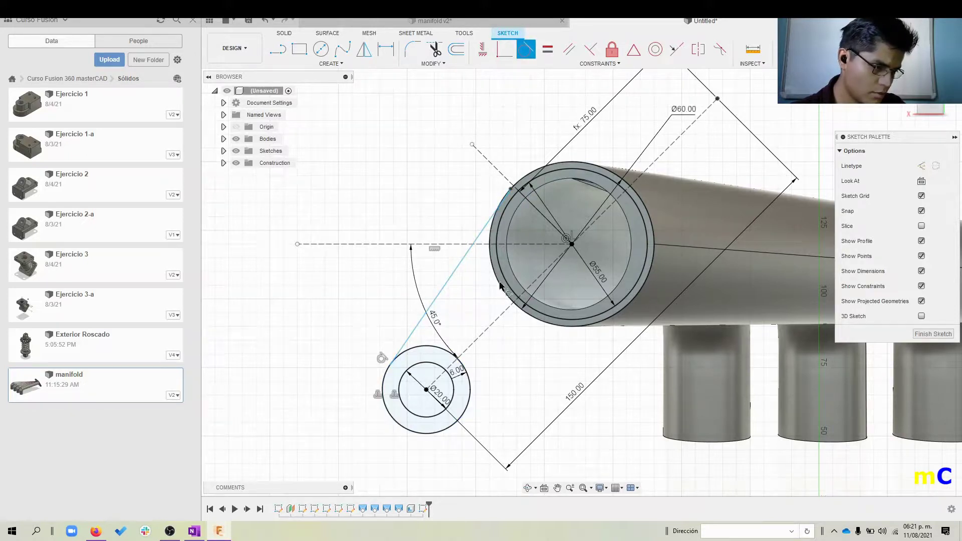
click(489, 272)
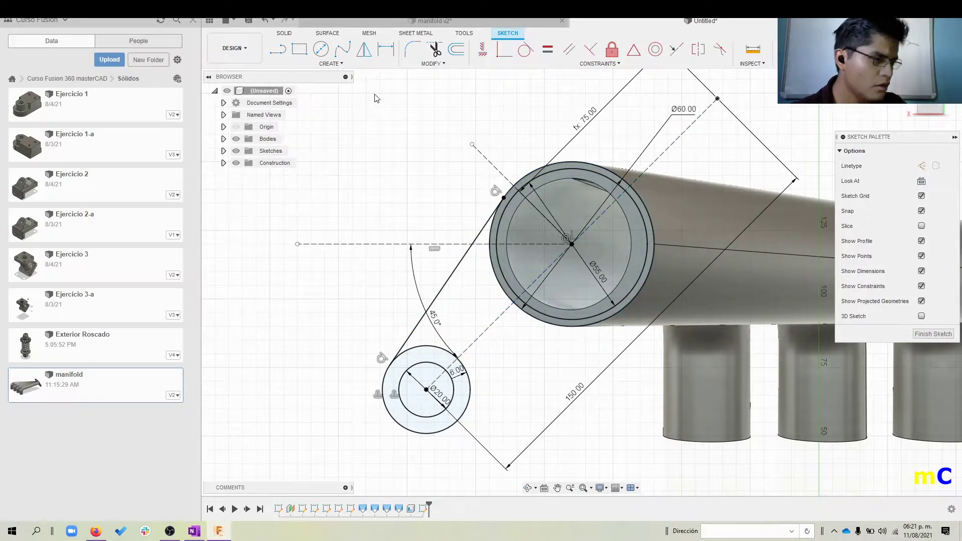
Mirror the tangent line about the dashed 45° diagonal construction line
click(364, 50)
click(454, 268)
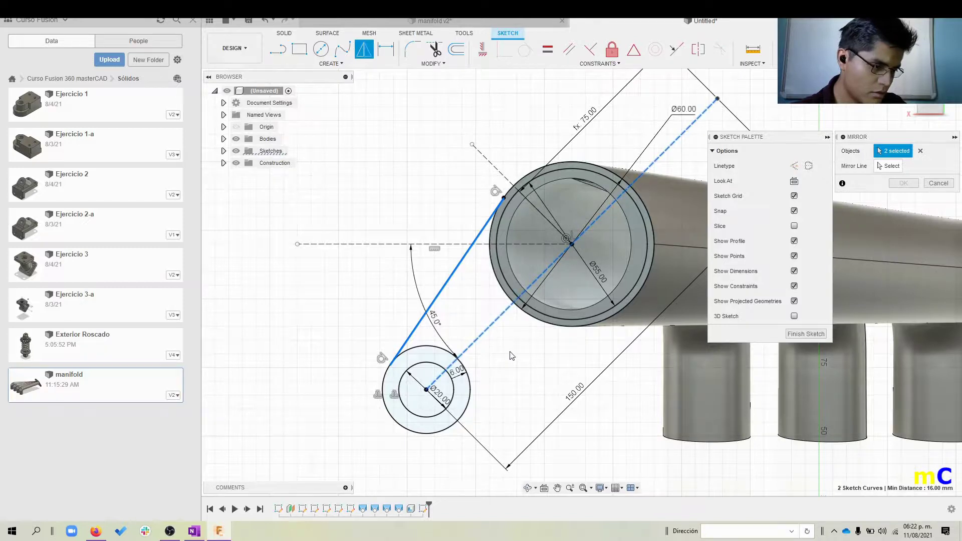
key(Escape)
click(364, 49)
click(447, 280)
click(897, 167)
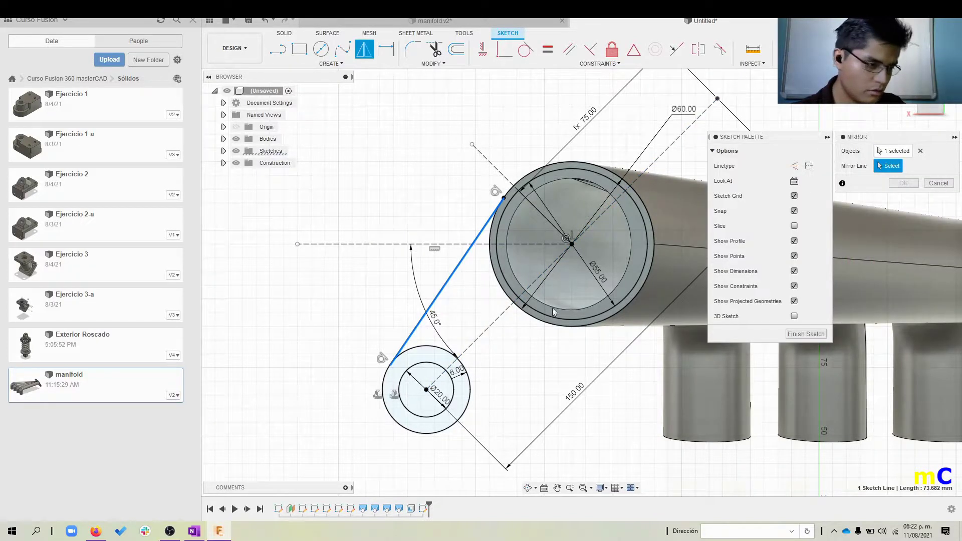
click(499, 328)
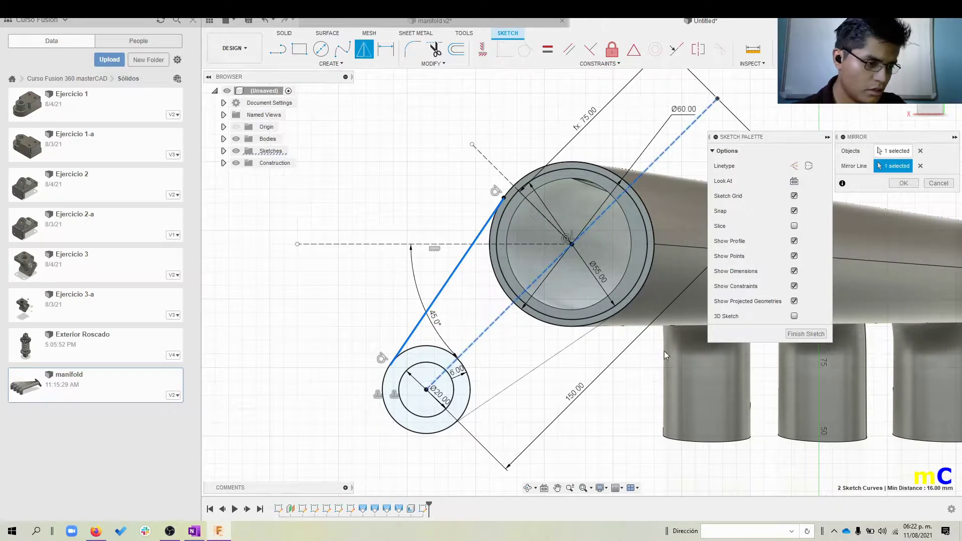
click(901, 185)
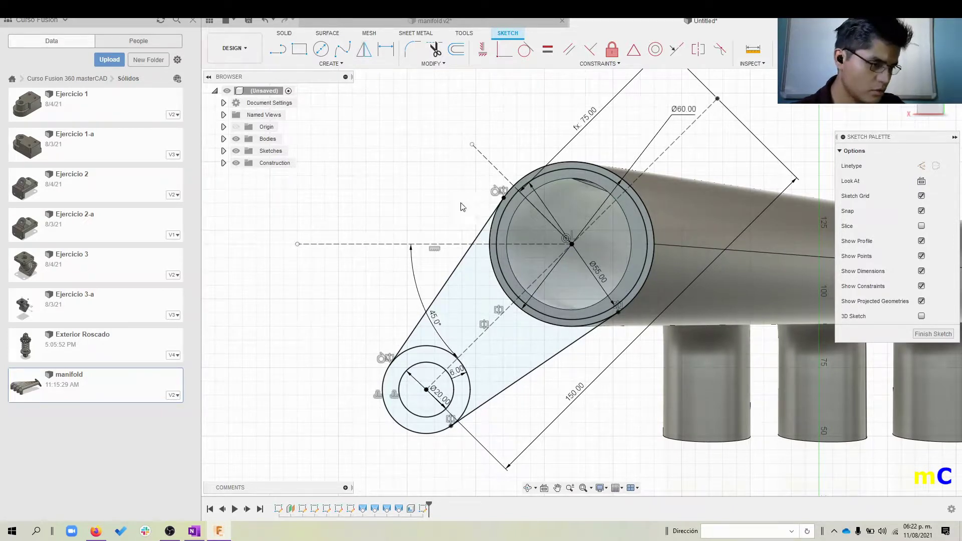
Mirror the hole circles and tangent lines across the pipe-centre construction line, then finish the sketch
drag(472, 144, 461, 133)
drag(279, 301, 580, 474)
shift+click(451, 268)
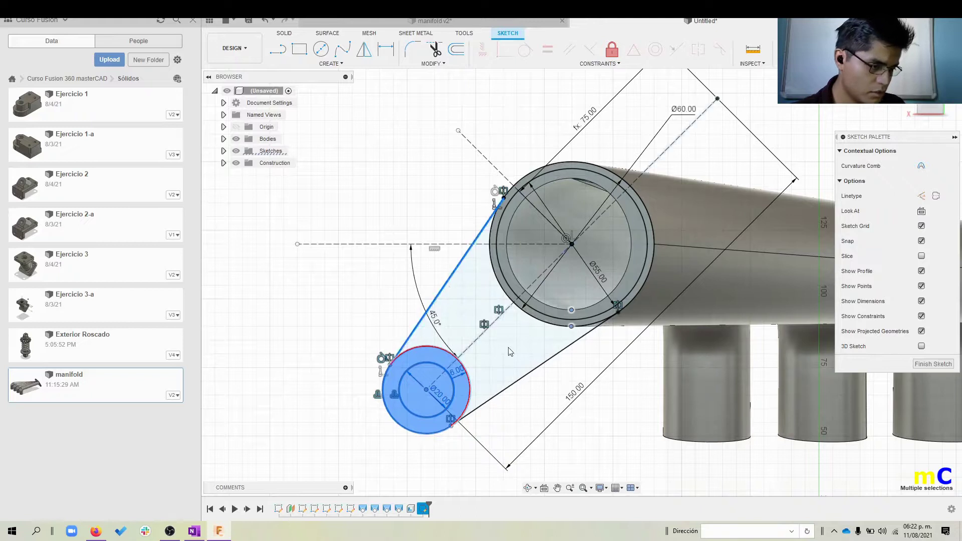
shift+click(535, 371)
click(365, 48)
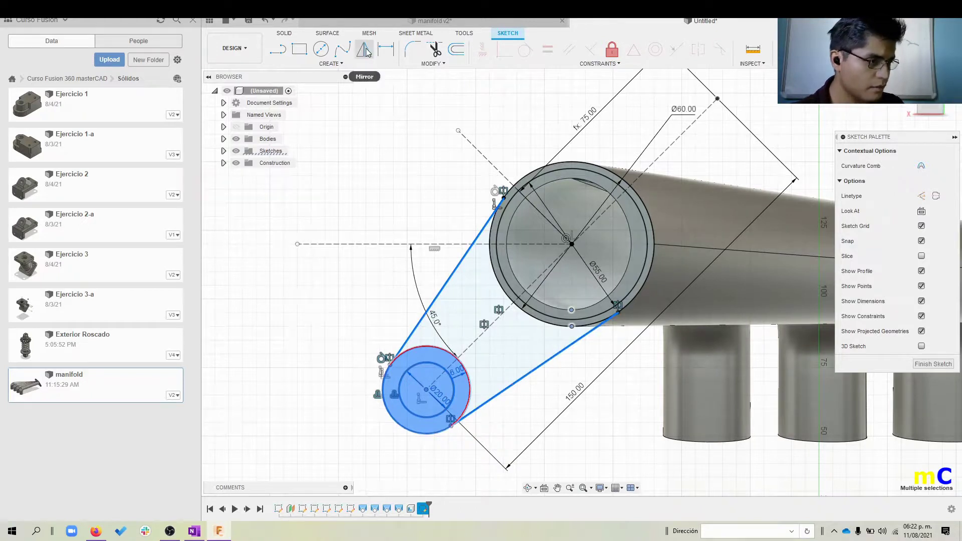
click(498, 171)
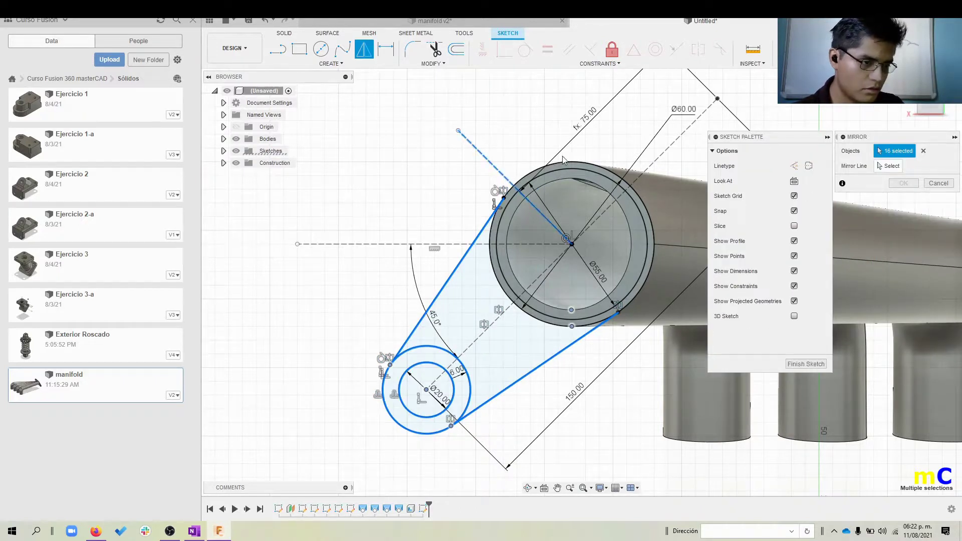
click(491, 165)
click(889, 166)
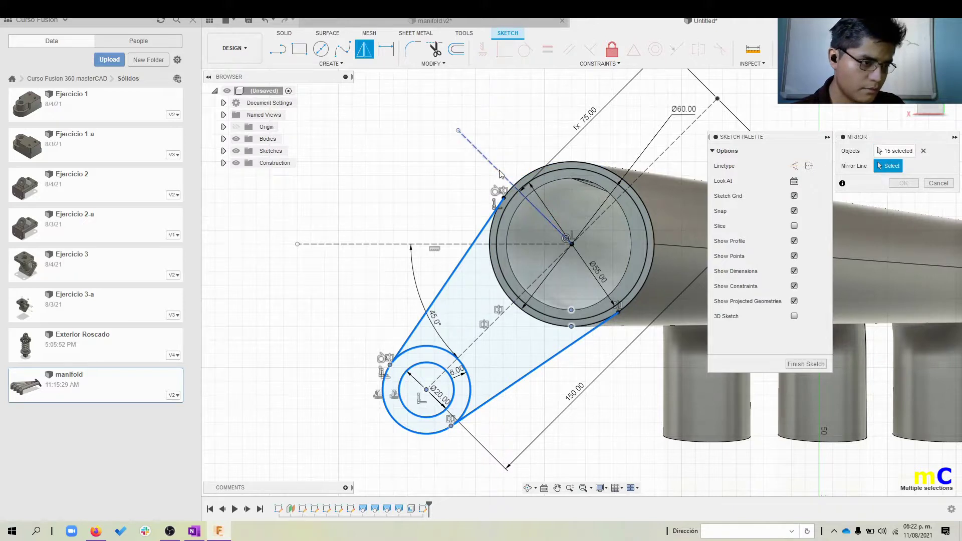
click(499, 172)
click(904, 184)
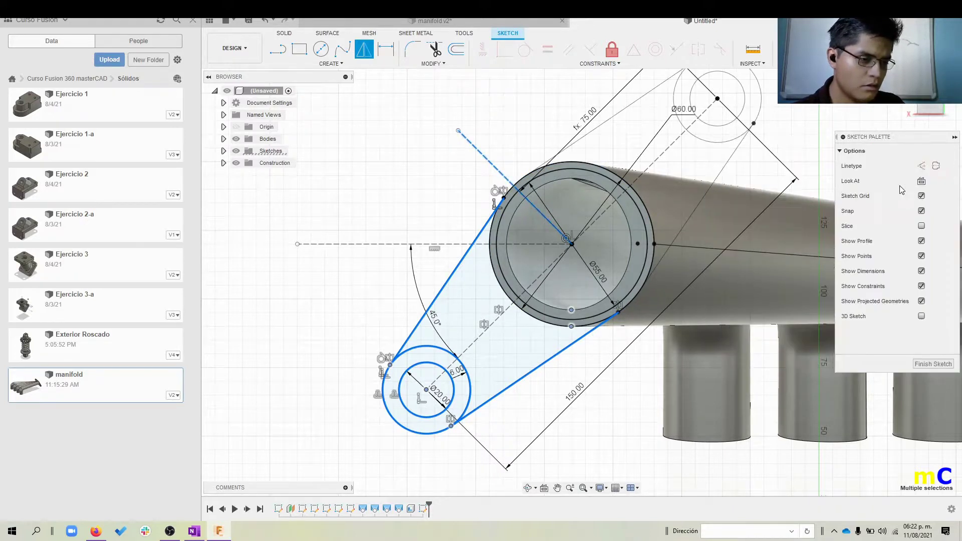
click(806, 364)
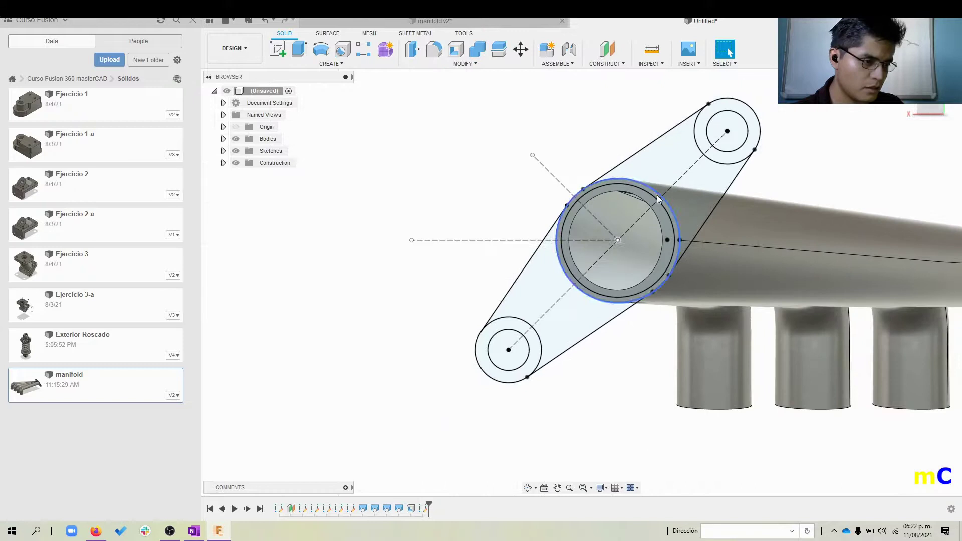
Extrude both bands and the three rings 8 mm, joined to the collector end
scroll(580, 206, up, 2)
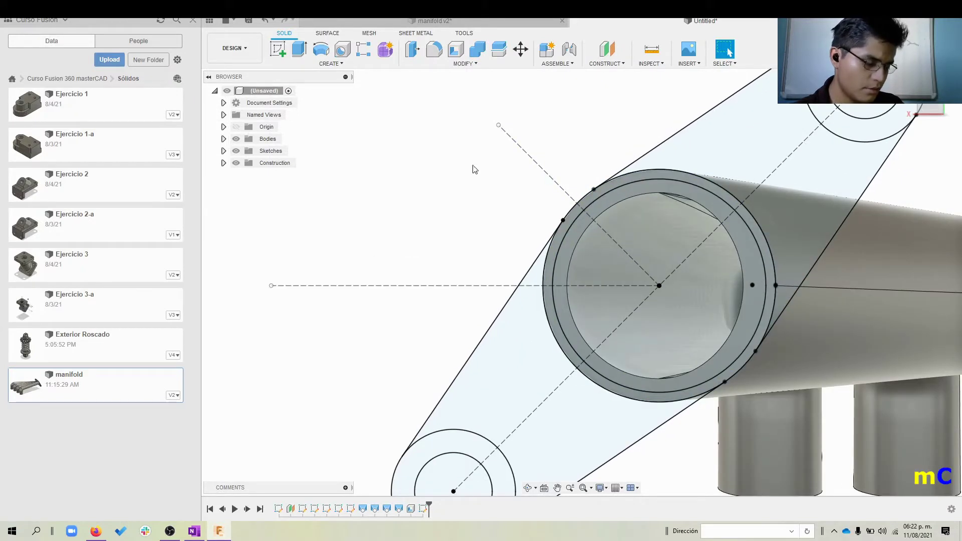
key(e)
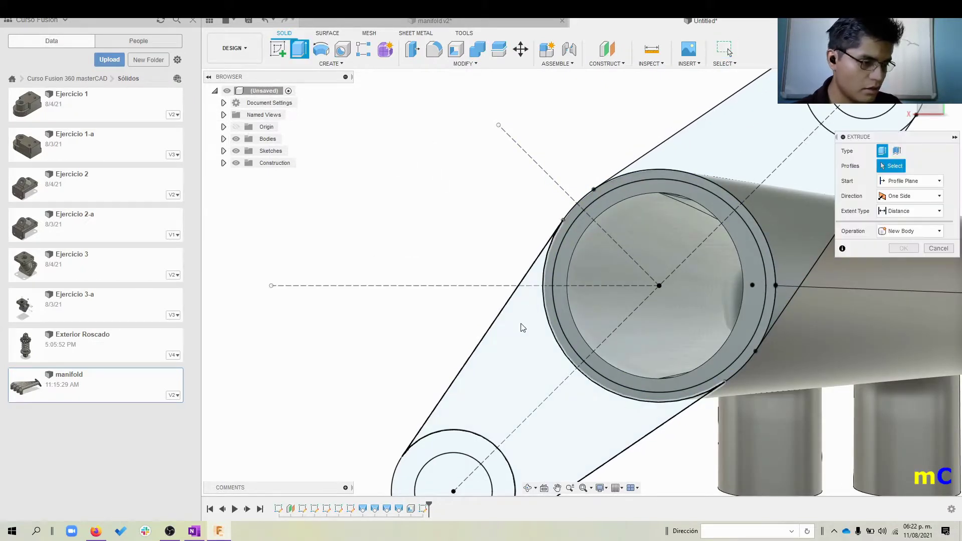
click(521, 323)
click(572, 217)
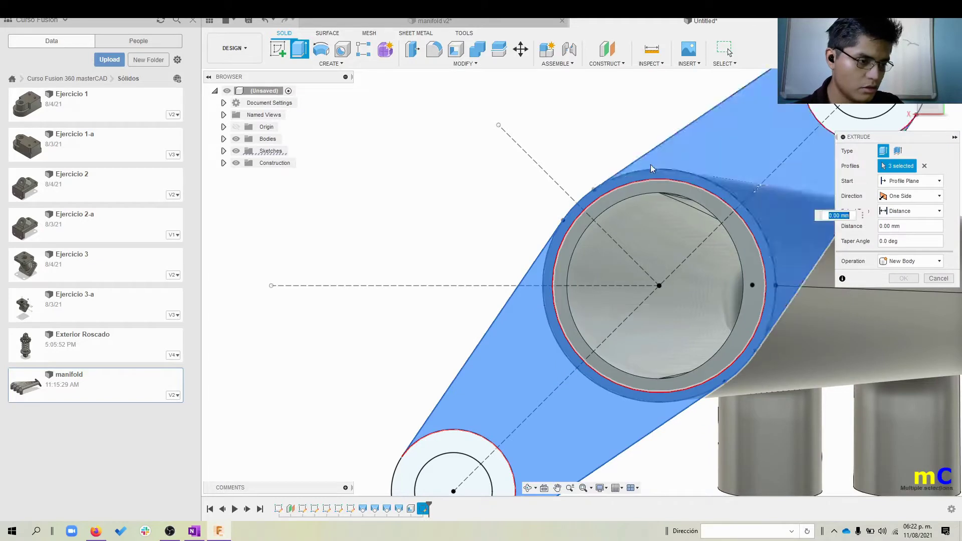
scroll(673, 256, down, 2)
click(737, 180)
click(774, 156)
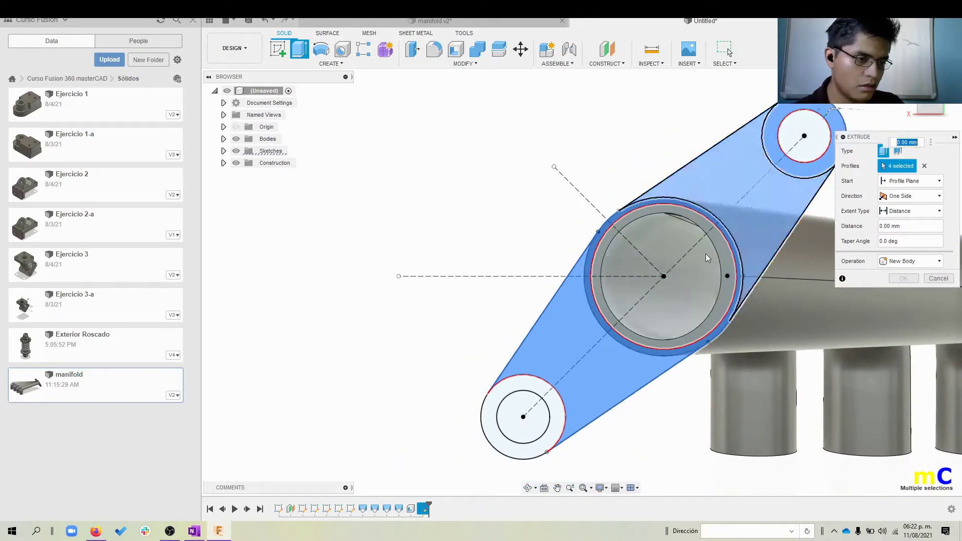
click(533, 390)
shift+middle_drag(471, 243, 728, 287)
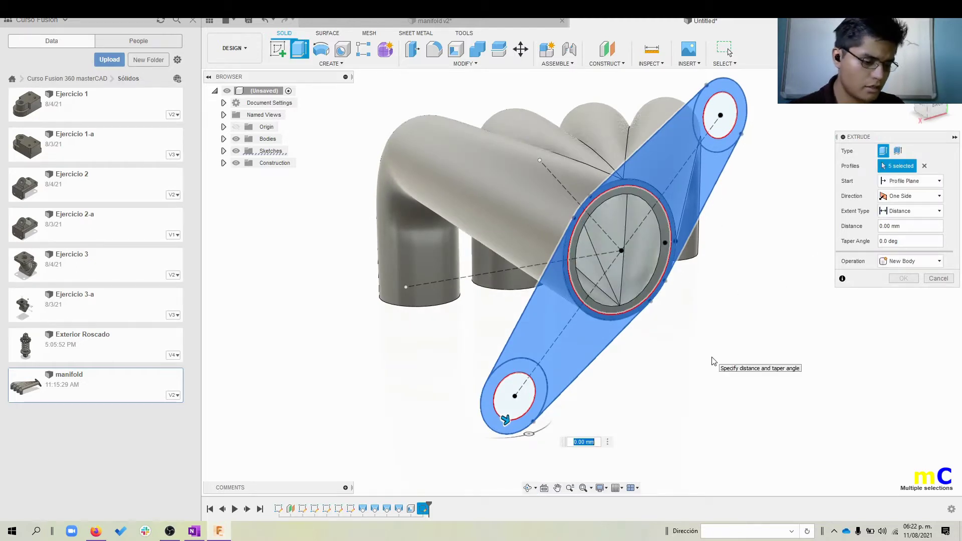
text(8)
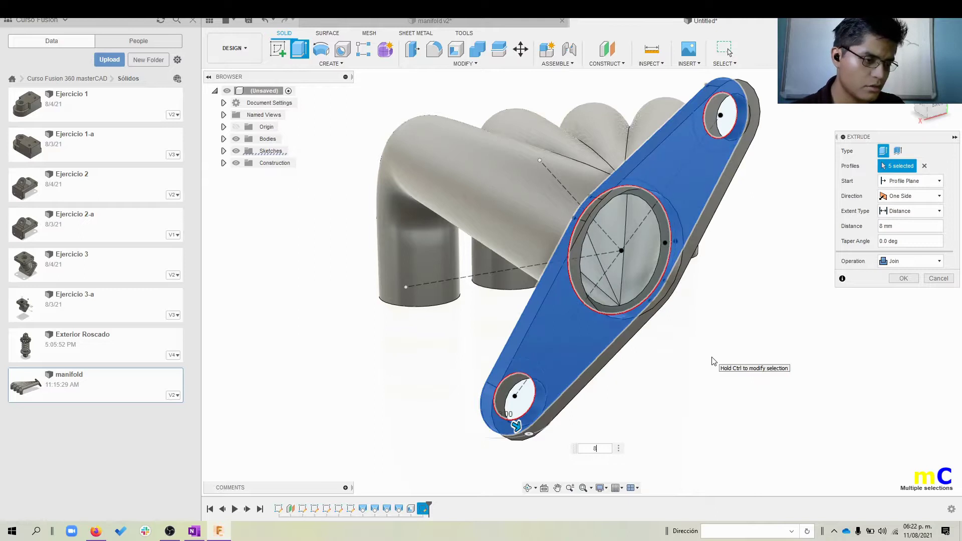
key(Return)
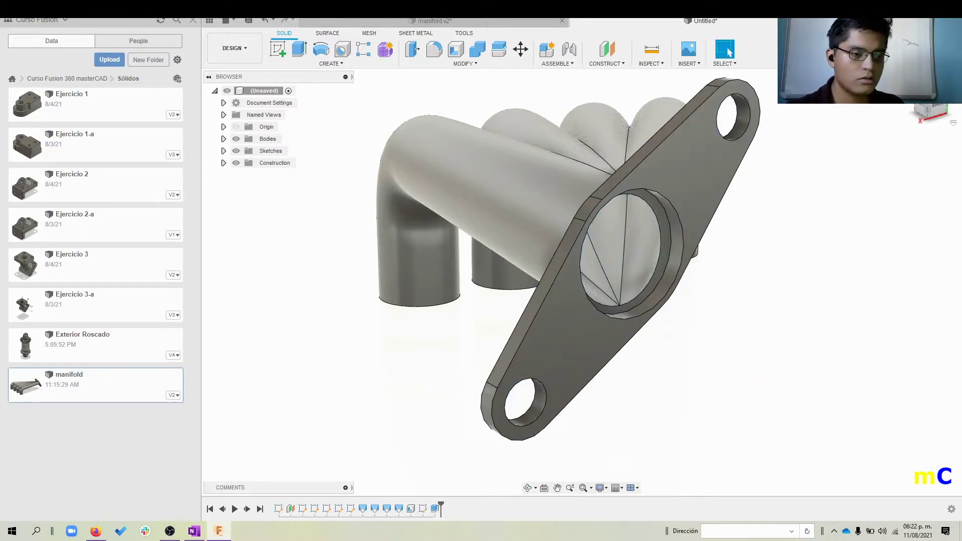
Return to the ViewCube Home view to show the whole manifold with its flange
click(911, 100)
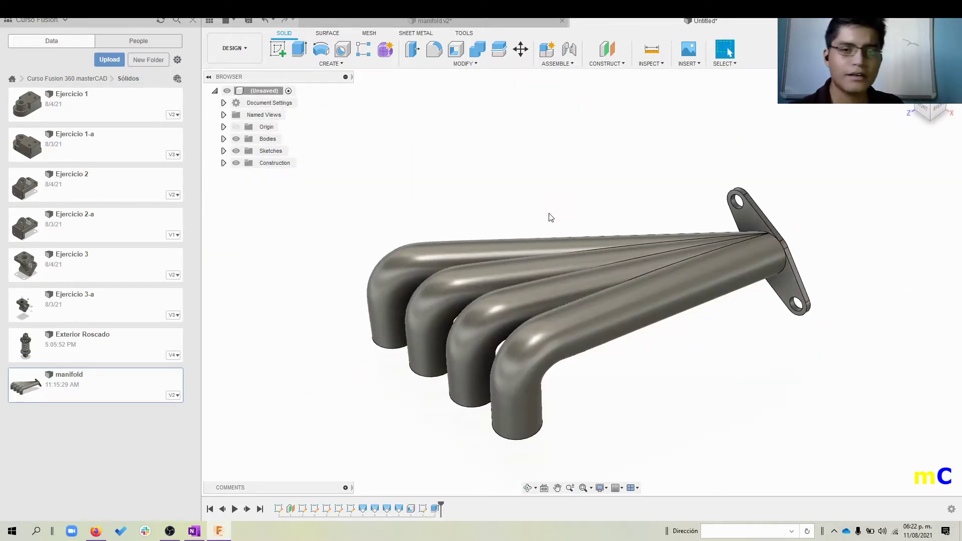